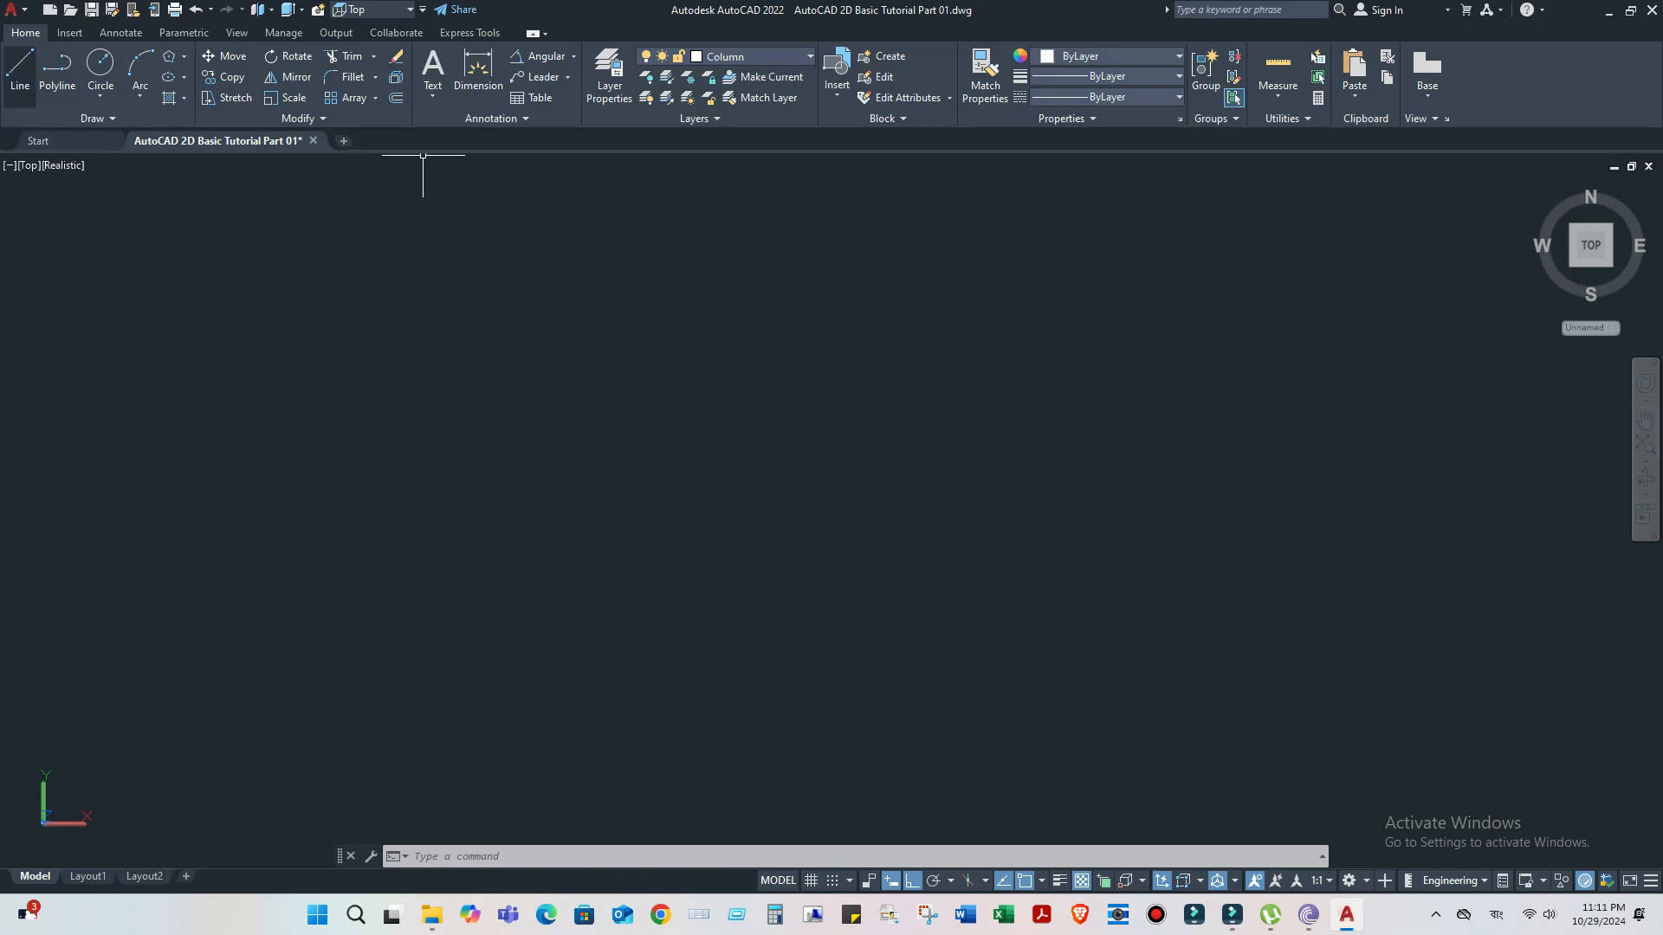
- Draw a 6-inch horizontal line in the empty drawing area
left_click(20, 69)
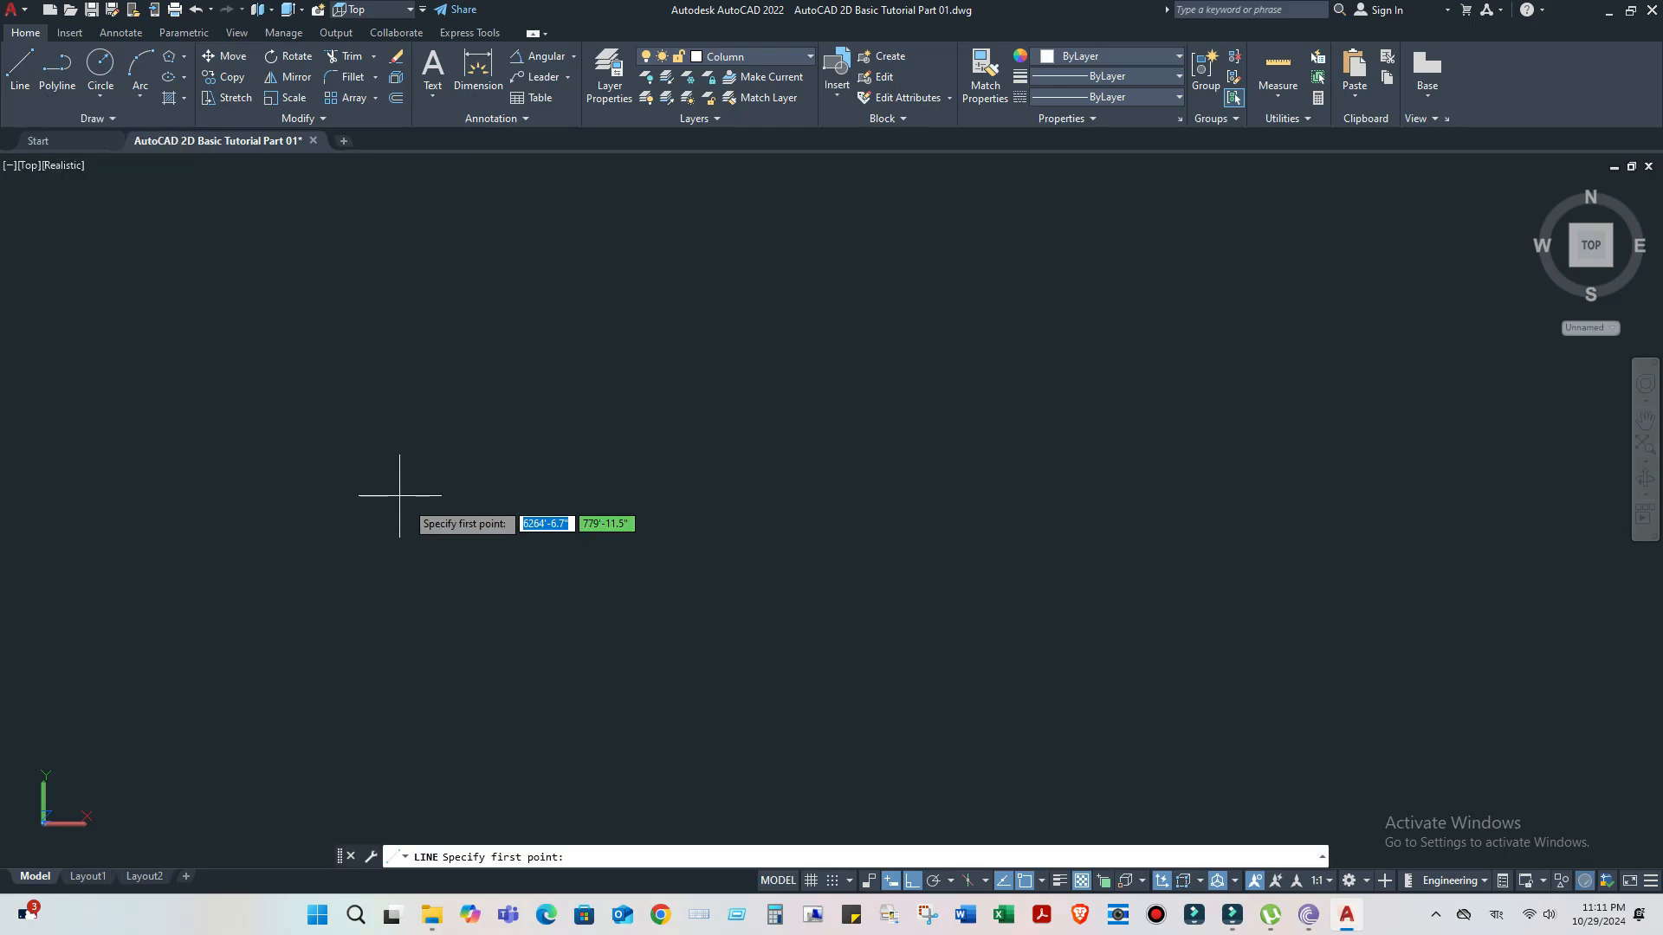
left_click(525, 514)
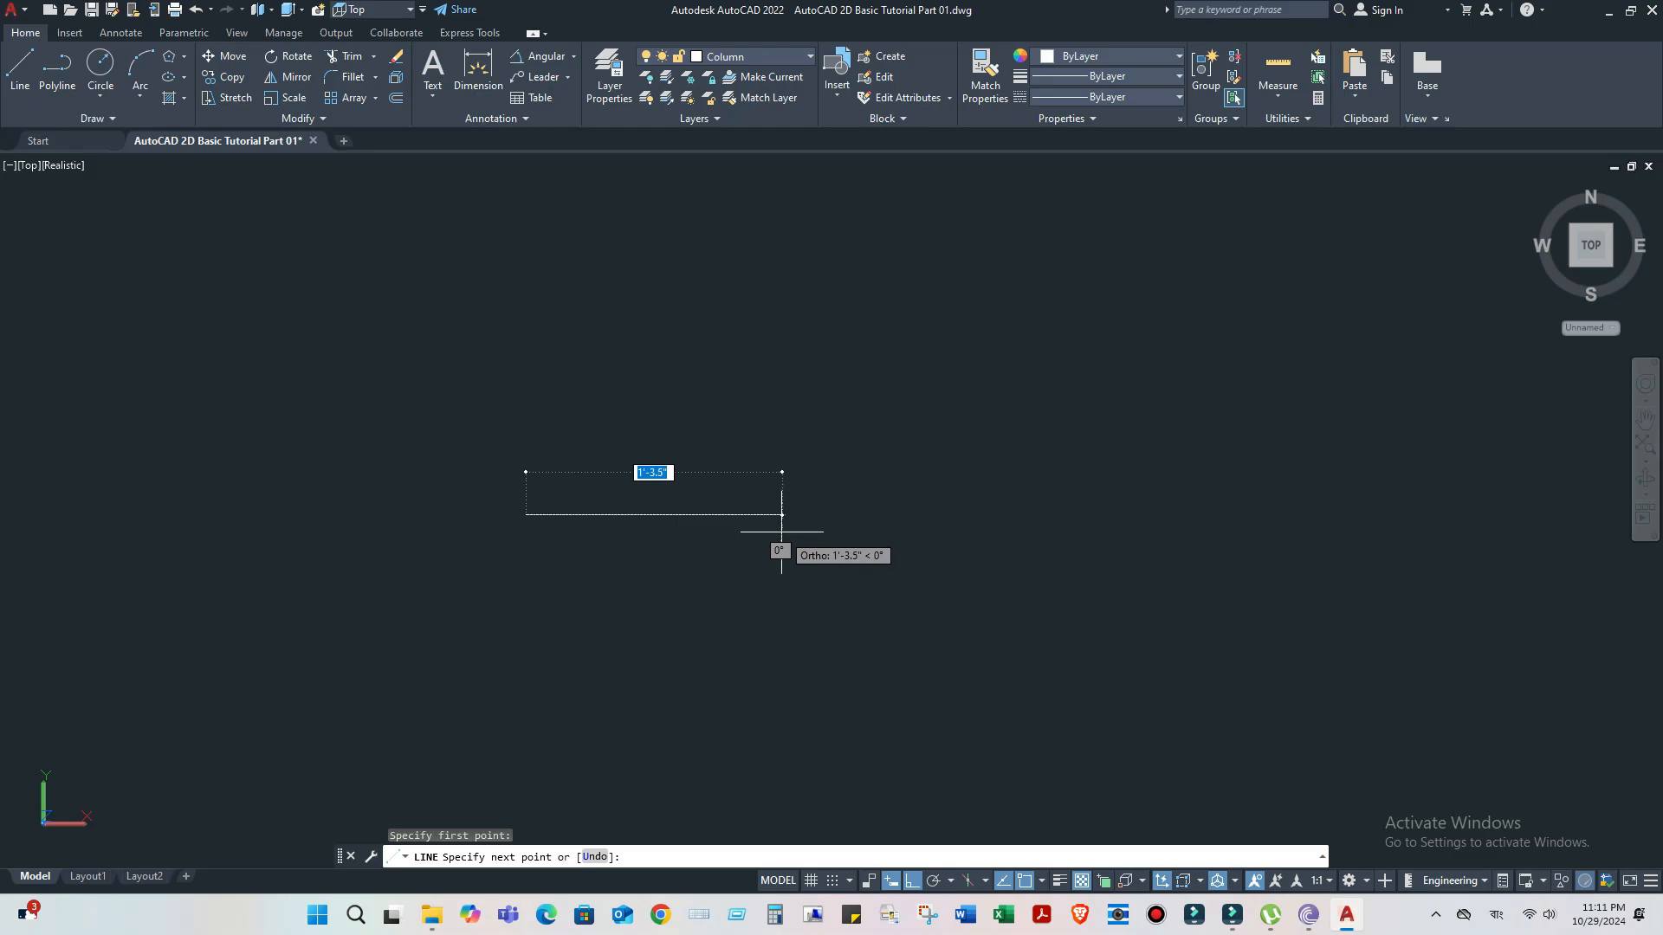
type("6")
key("Return")
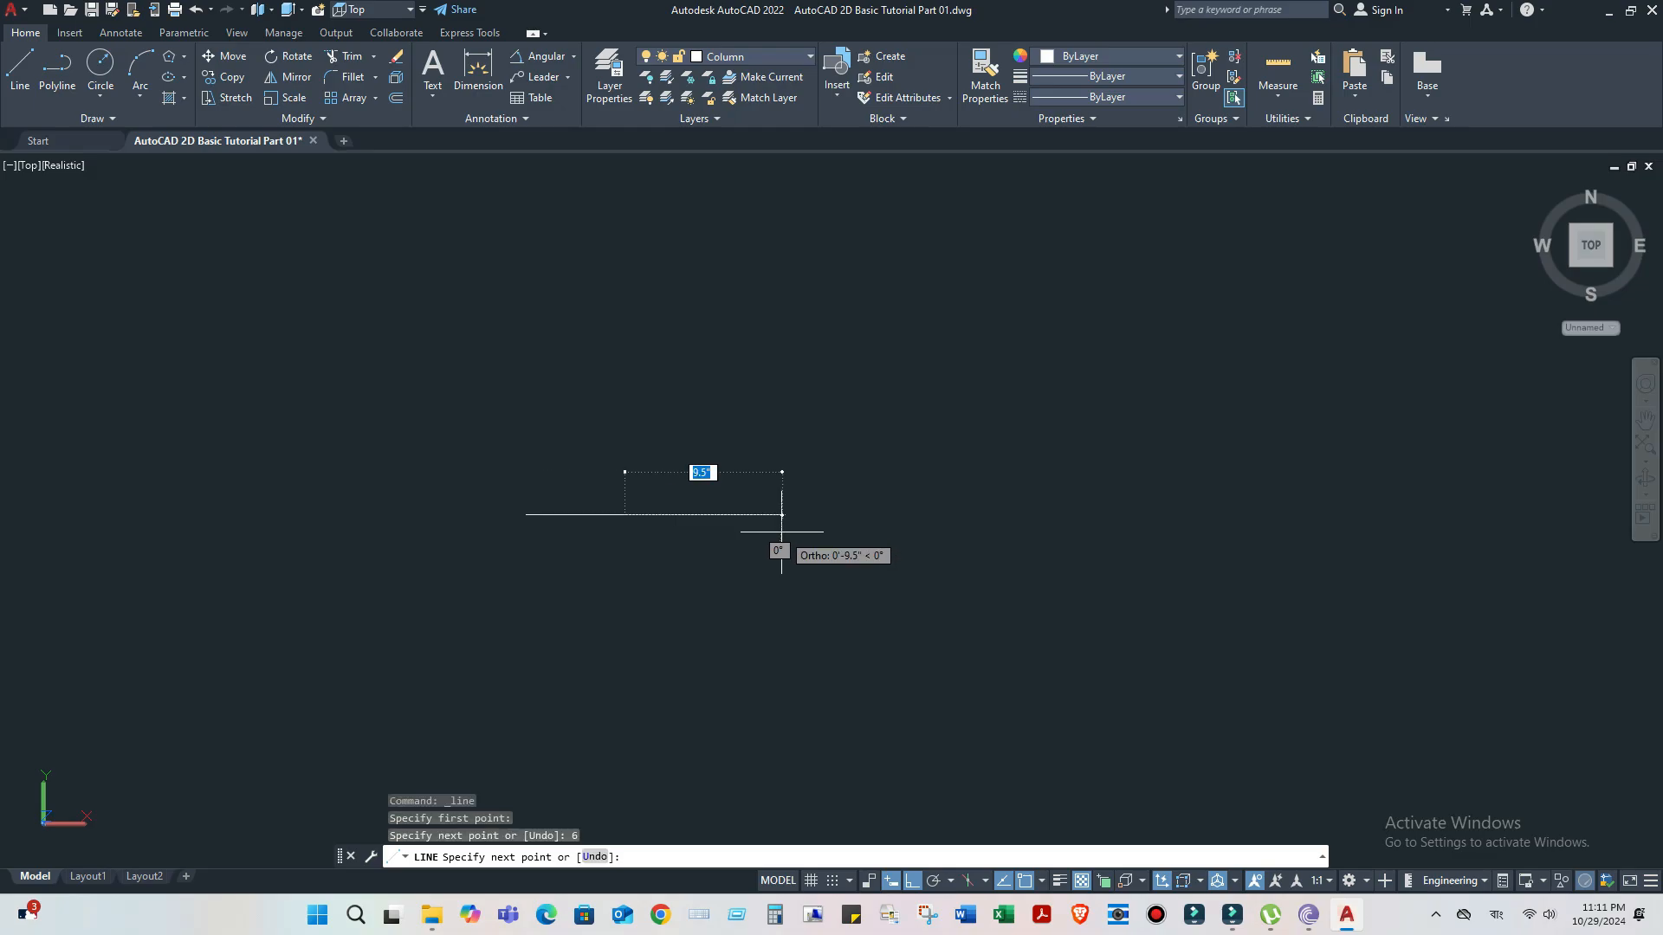
right_click(895, 465)
left_click(922, 478)
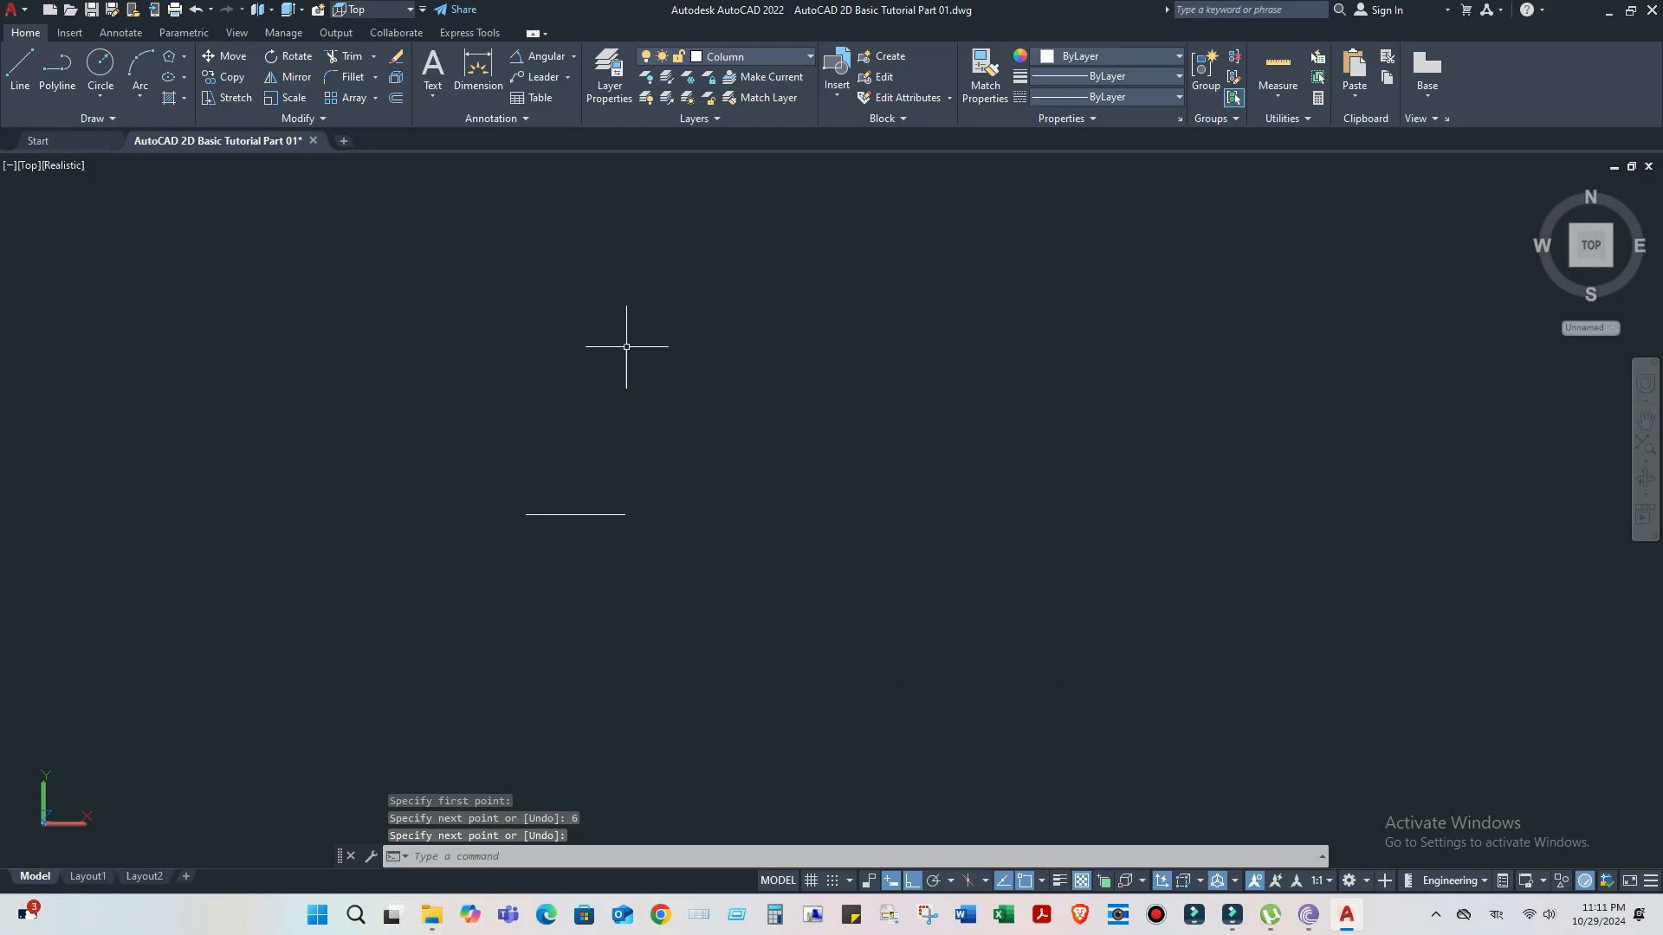
- Draw a 4-inch vertical line upward from the left endpoint of the horizontal line
right_click(563, 323)
left_click(598, 334)
scroll(510, 459, "up", 5)
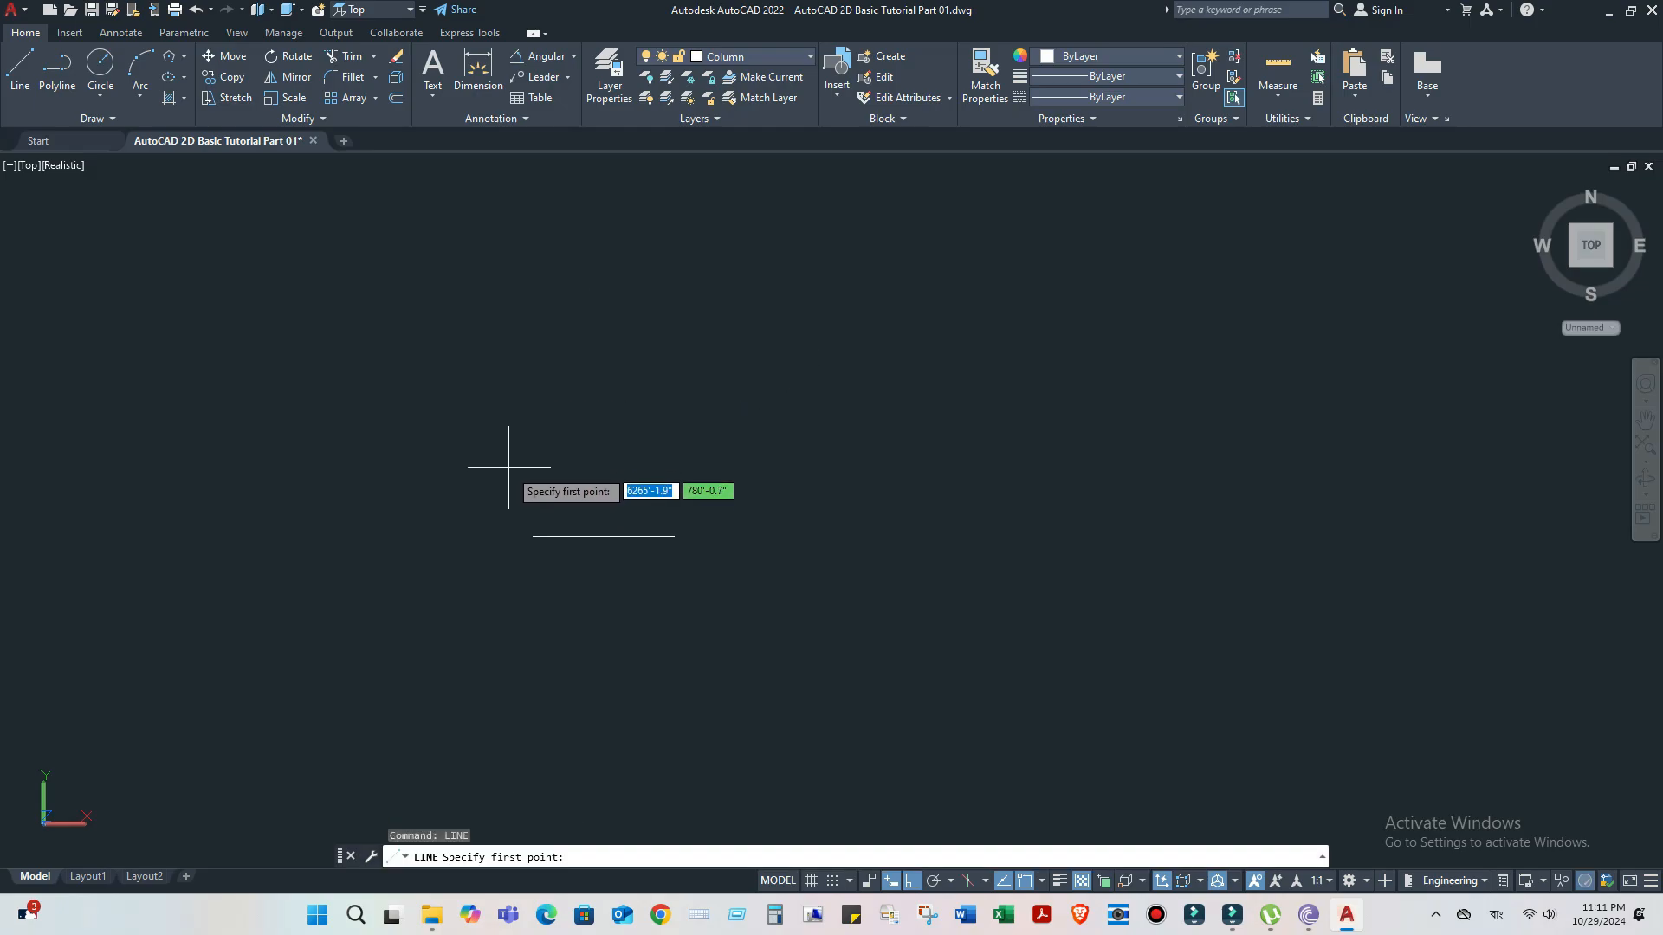
scroll(511, 486, "up", 2)
left_click(574, 635)
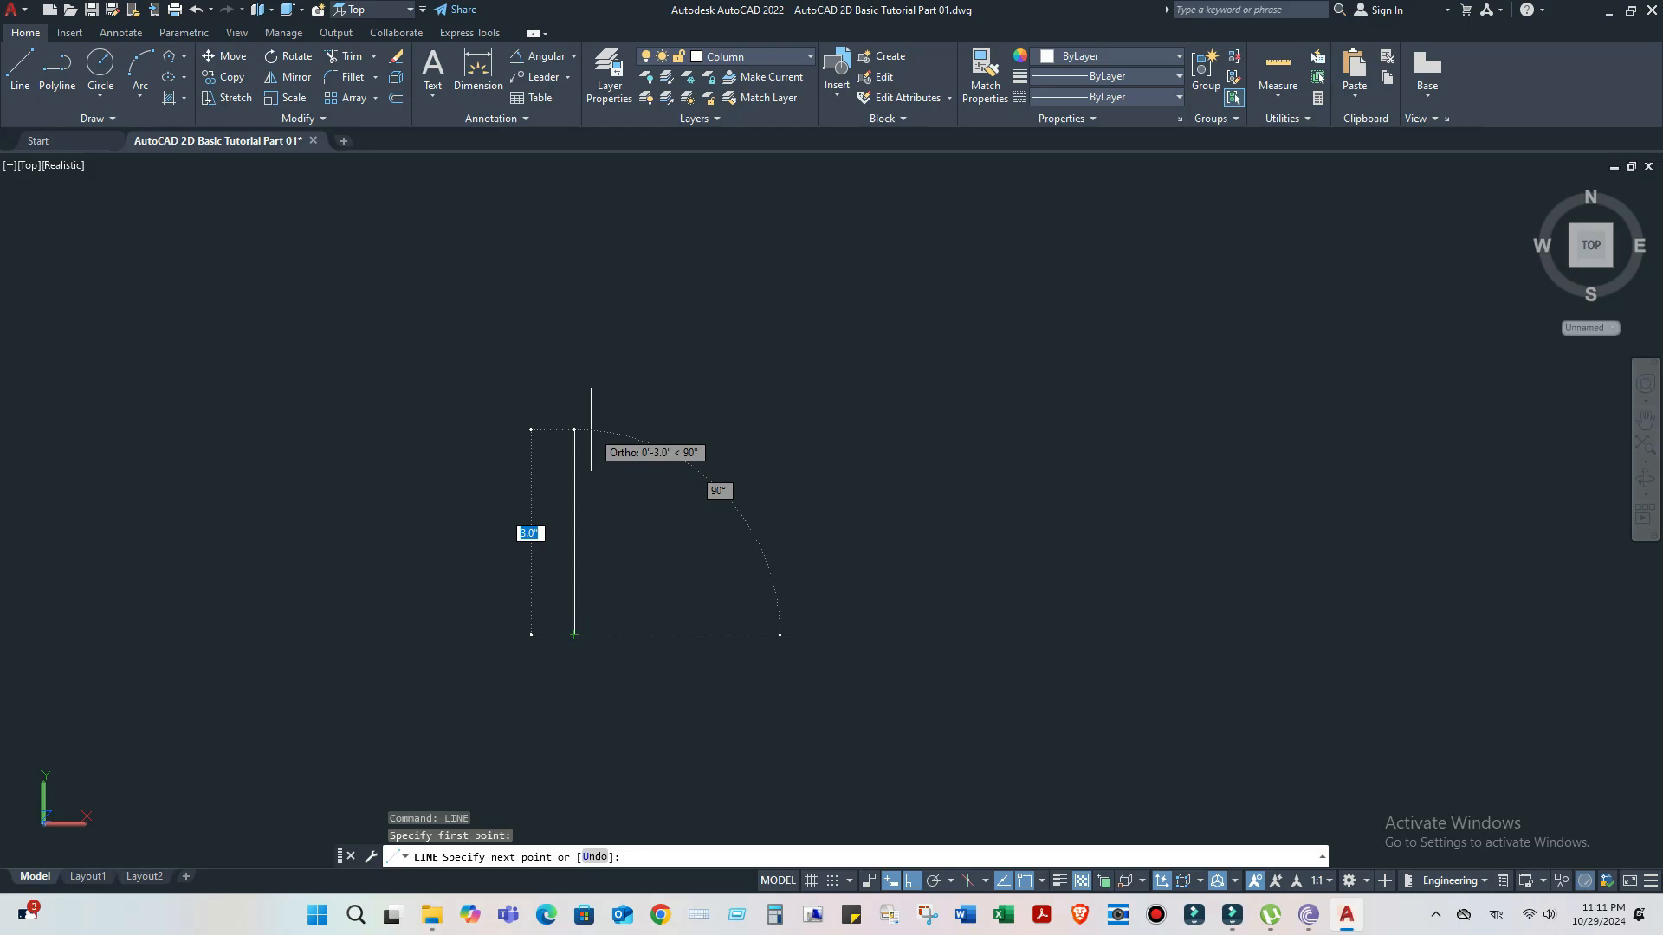
type("4")
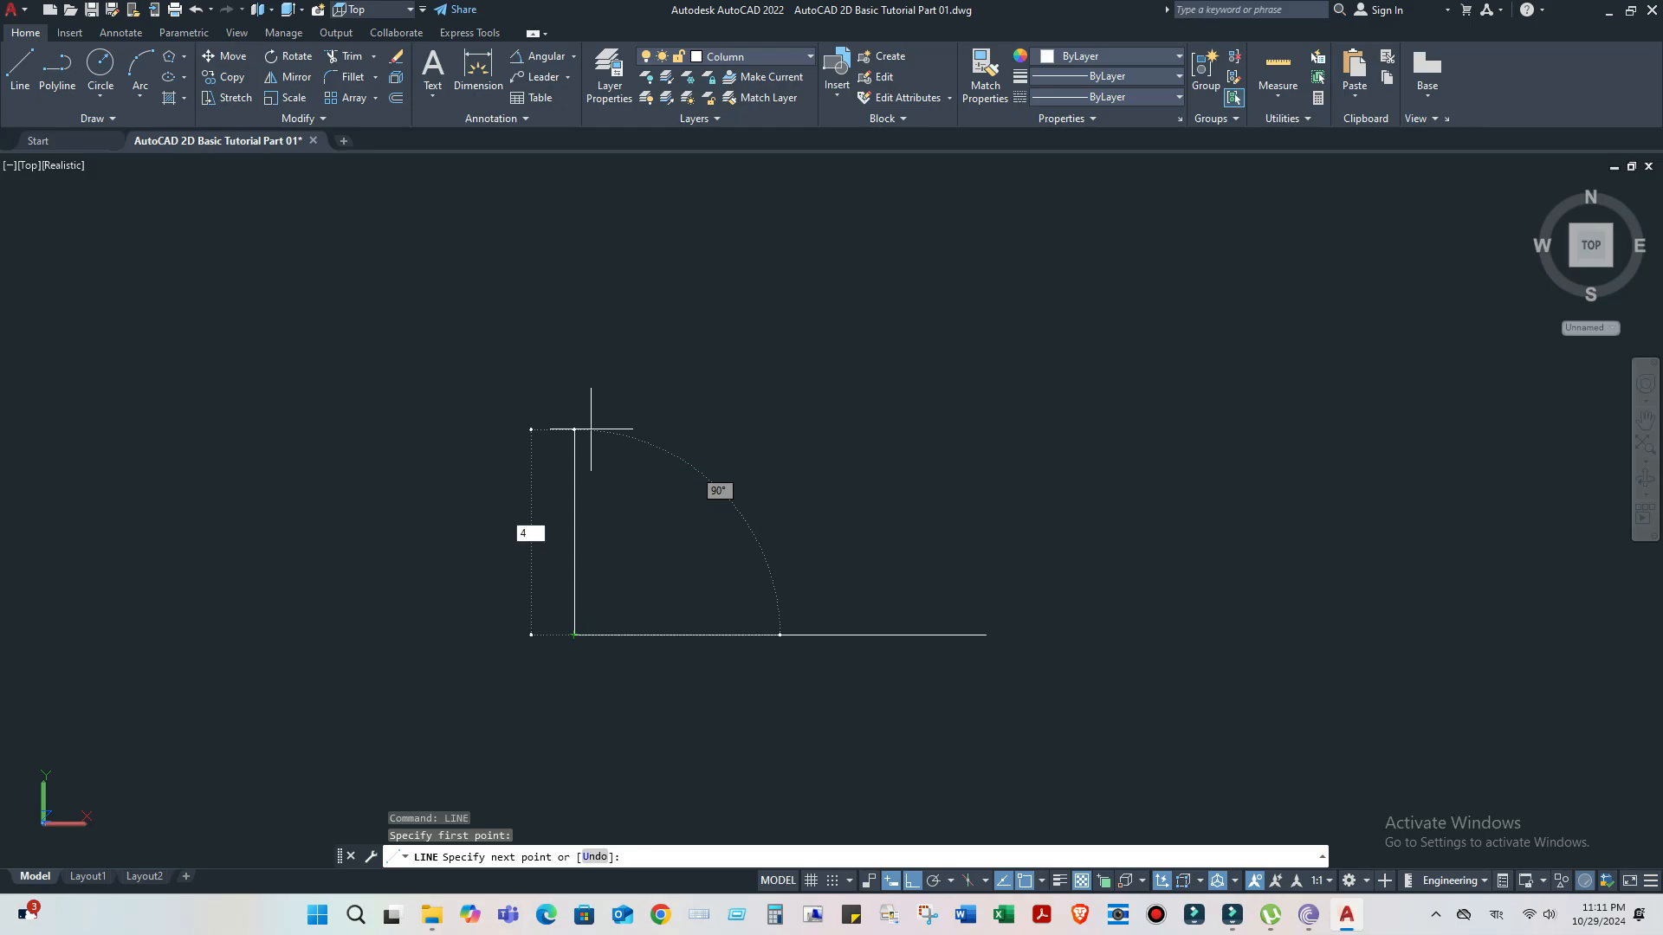
key("Return")
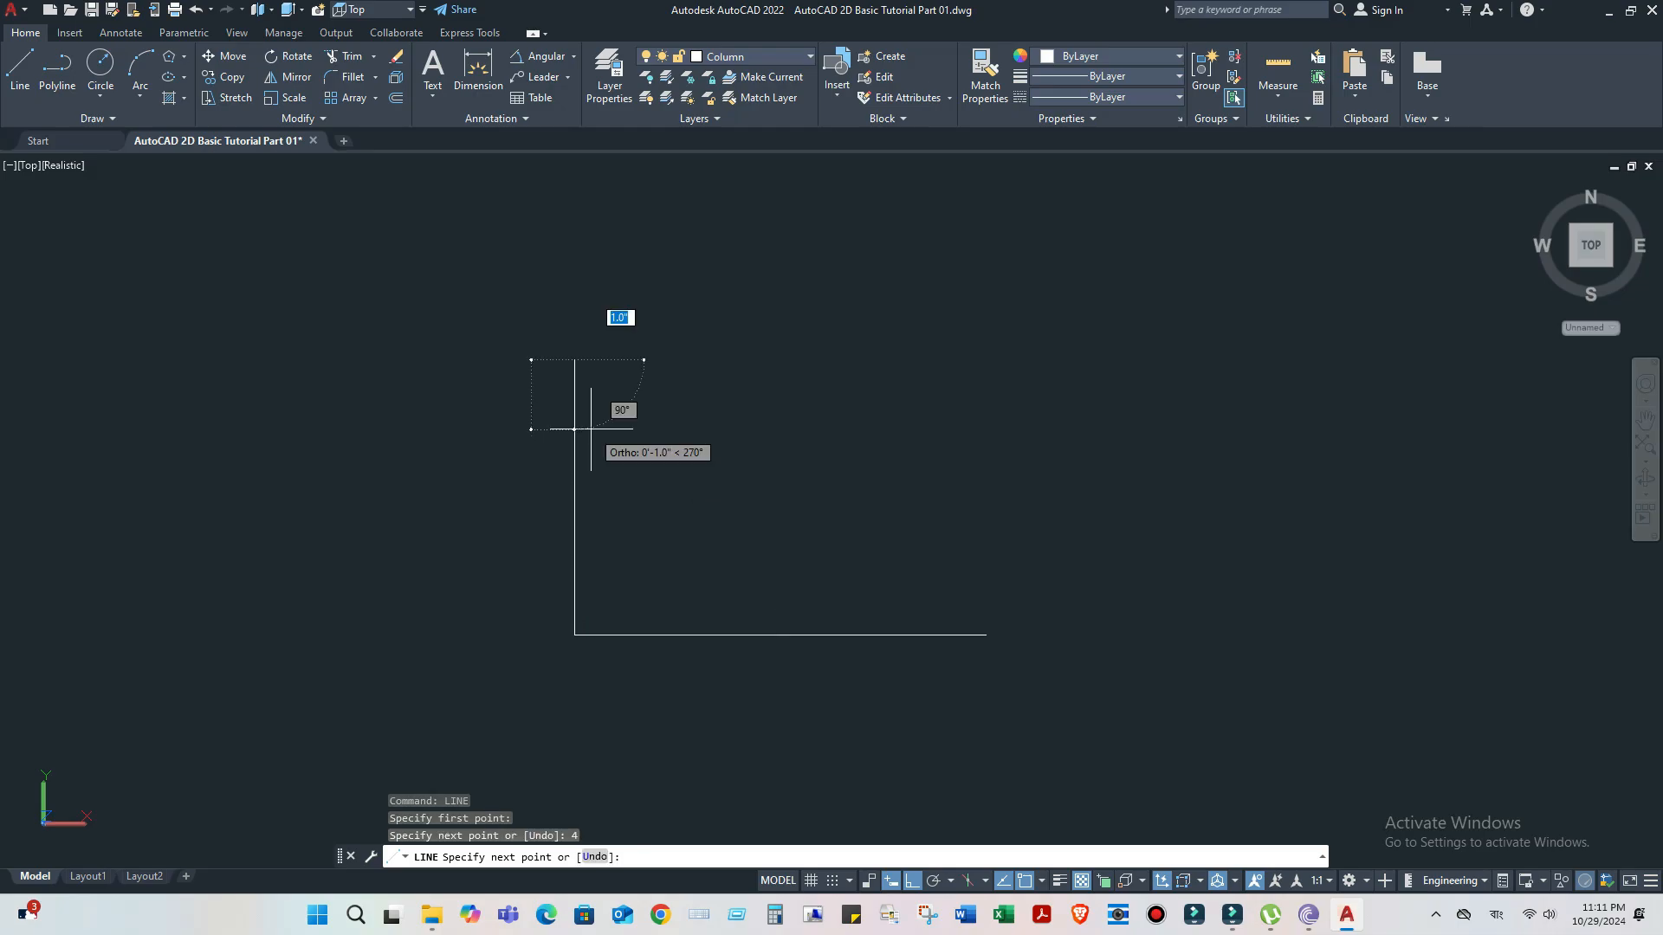
right_click(1063, 389)
left_click(1118, 399)
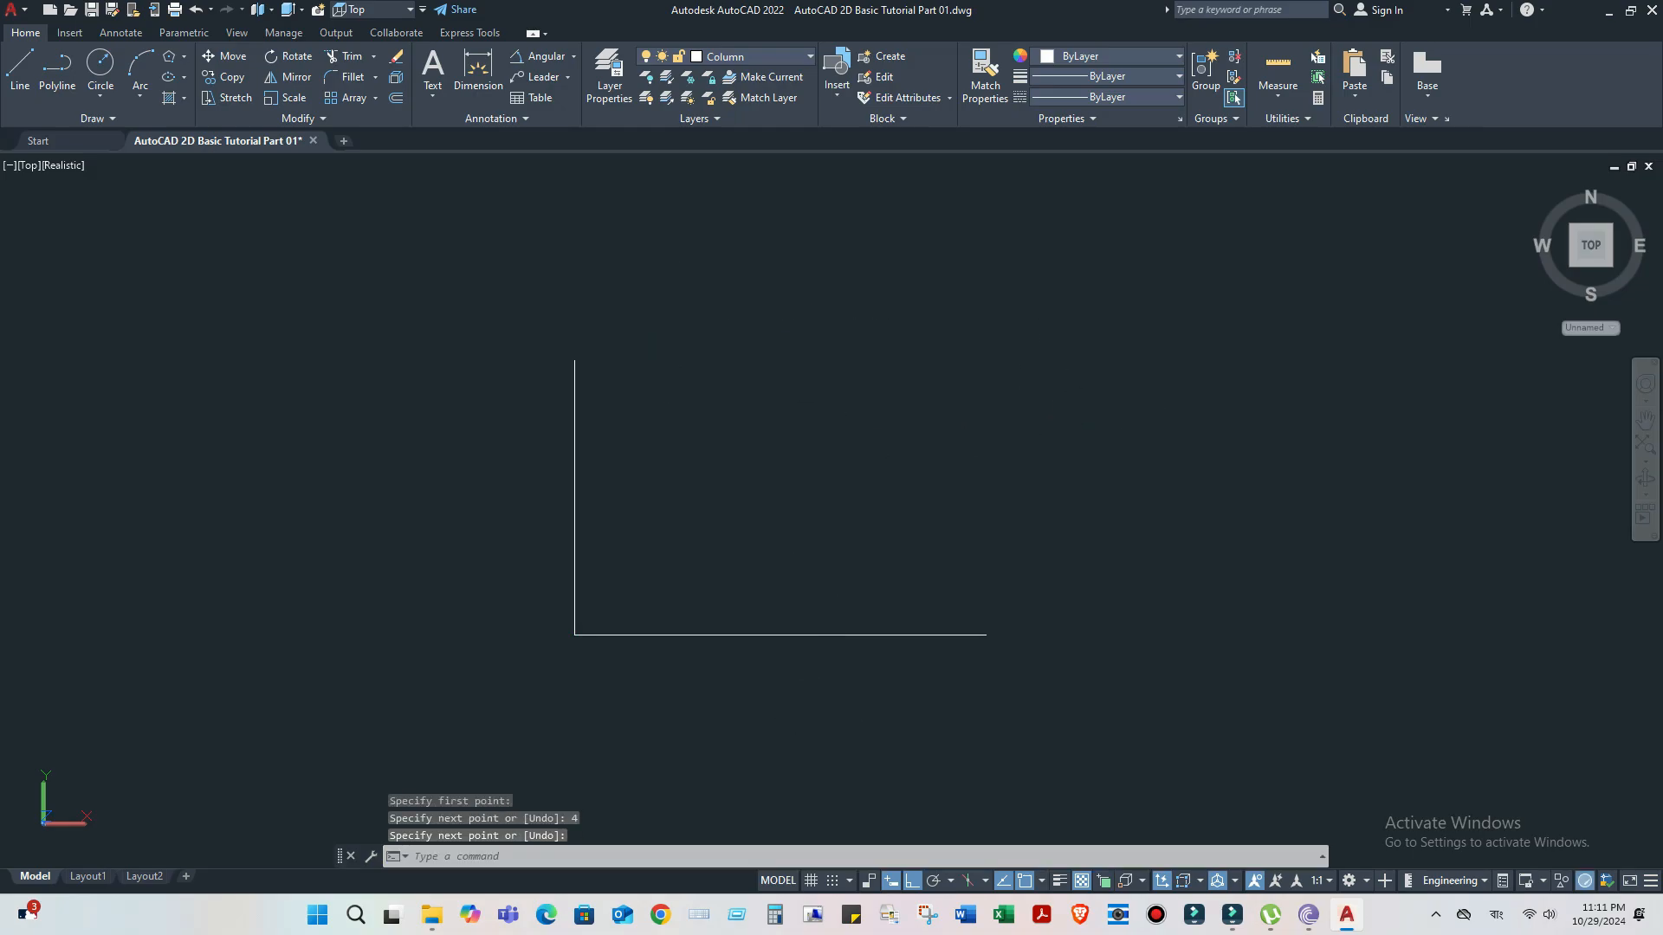
- Copy the horizontal line from its left endpoint to the upper endpoint of the vertical line
left_click_drag(991, 736, 806, 606)
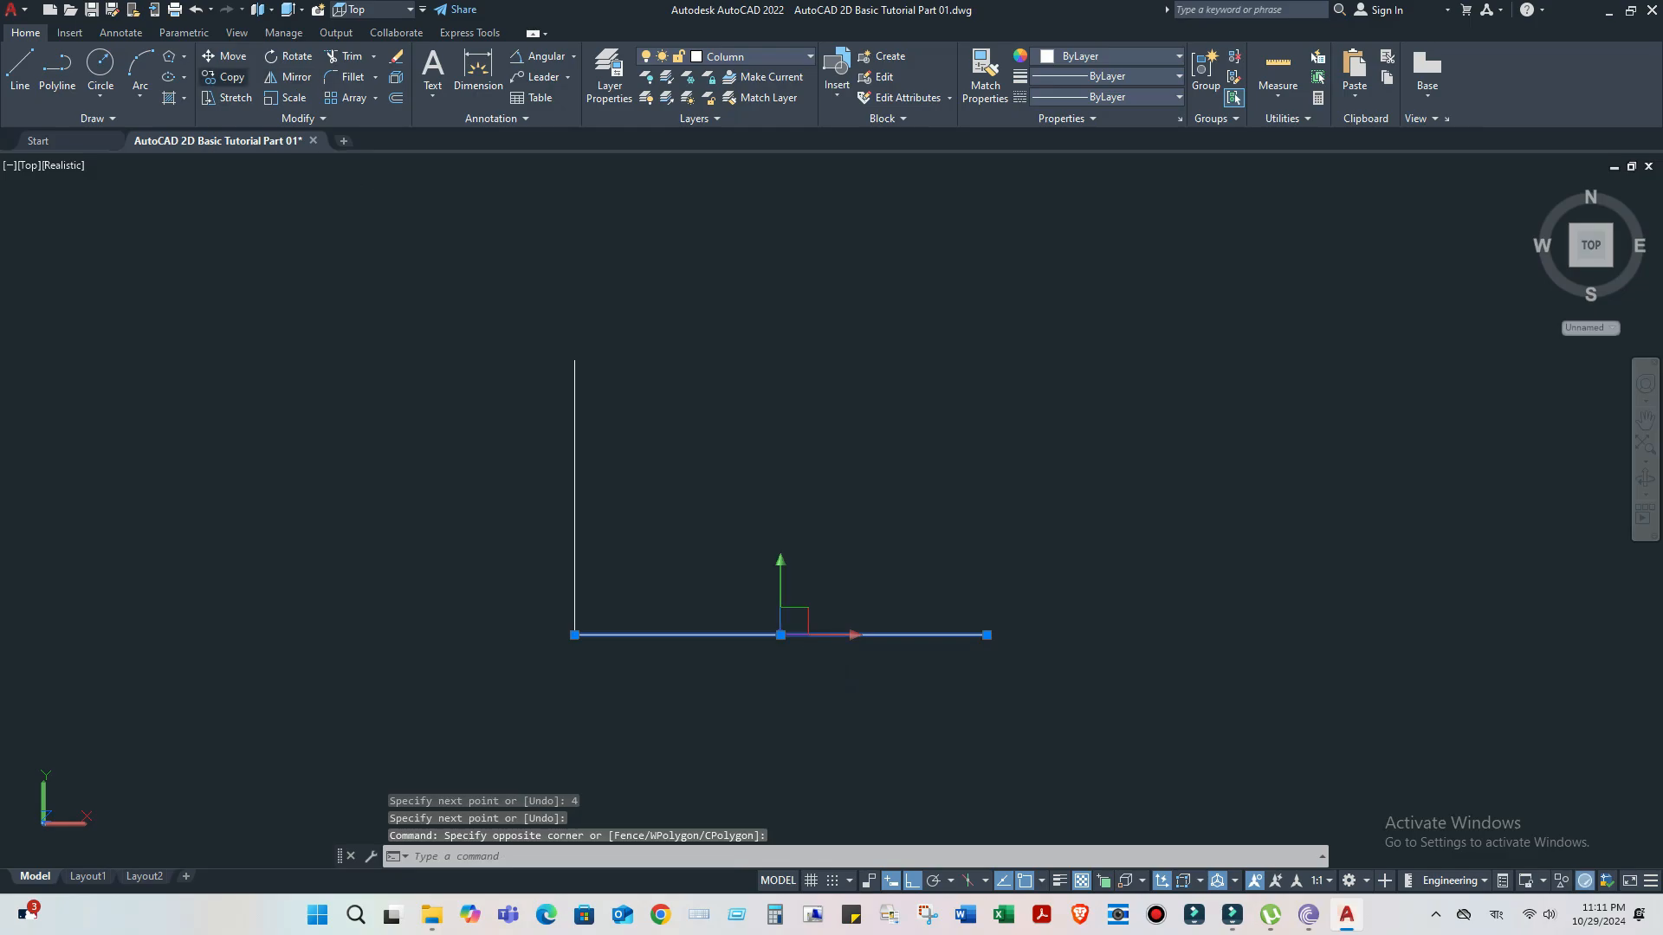
left_click(226, 77)
left_click(576, 634)
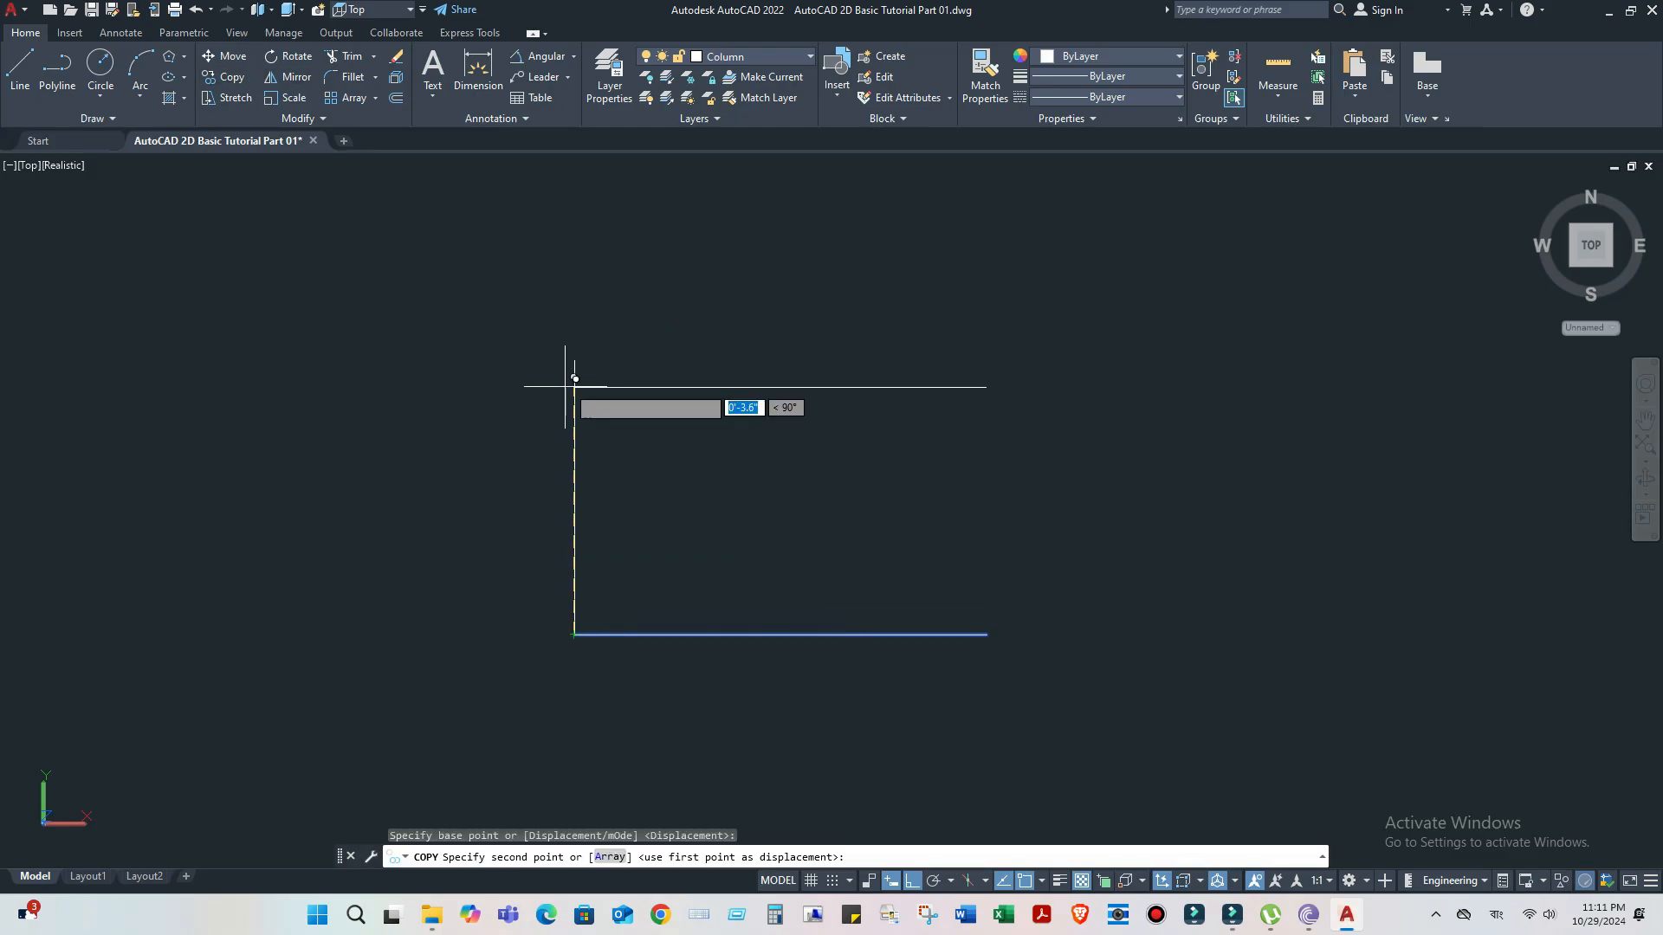
left_click(574, 359)
key("Return")
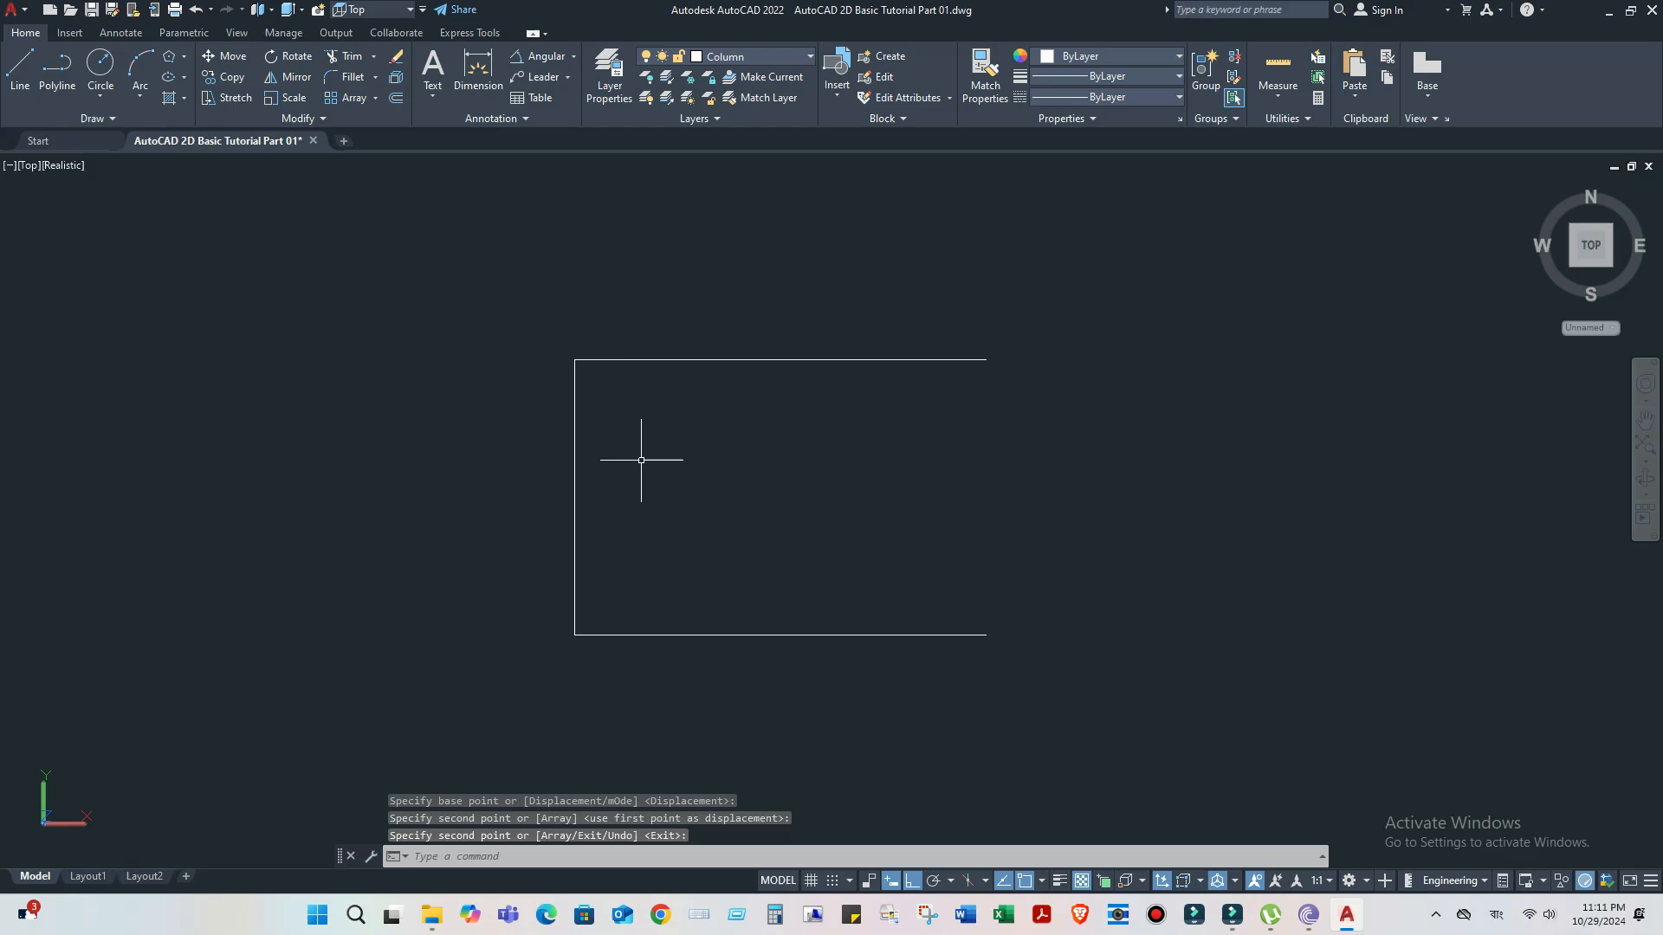
- Copy the vertical line from its upper endpoint to the right end of the upper horizontal line, closing the rectangle
left_click_drag(641, 460, 534, 413)
left_click(227, 78)
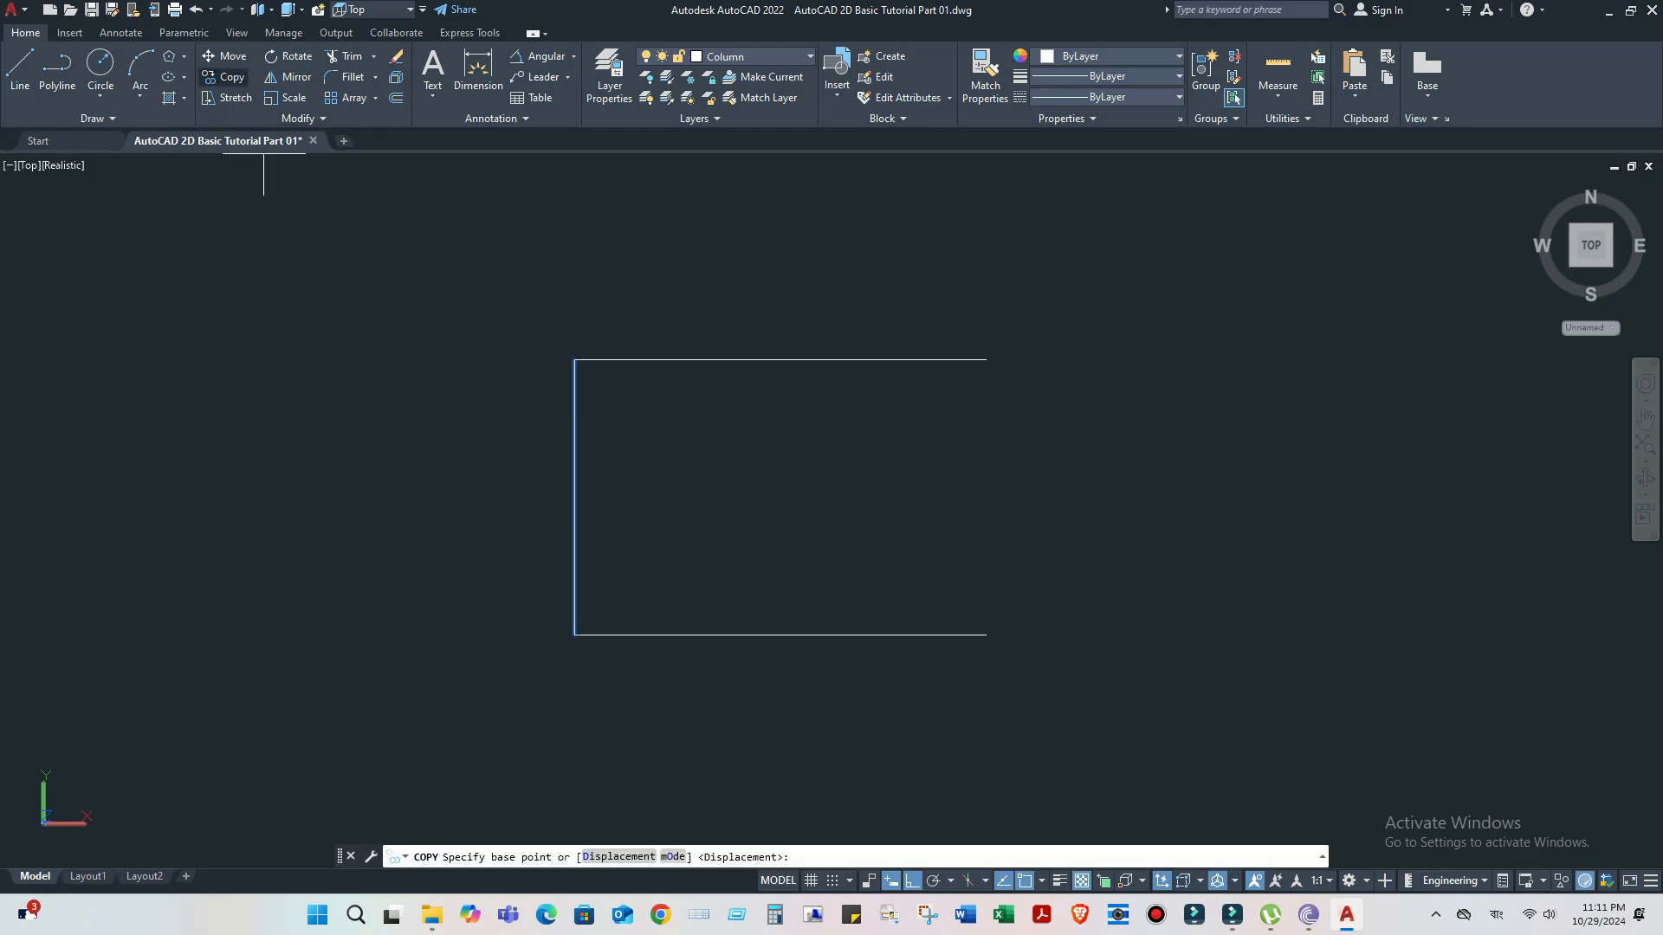
left_click(574, 359)
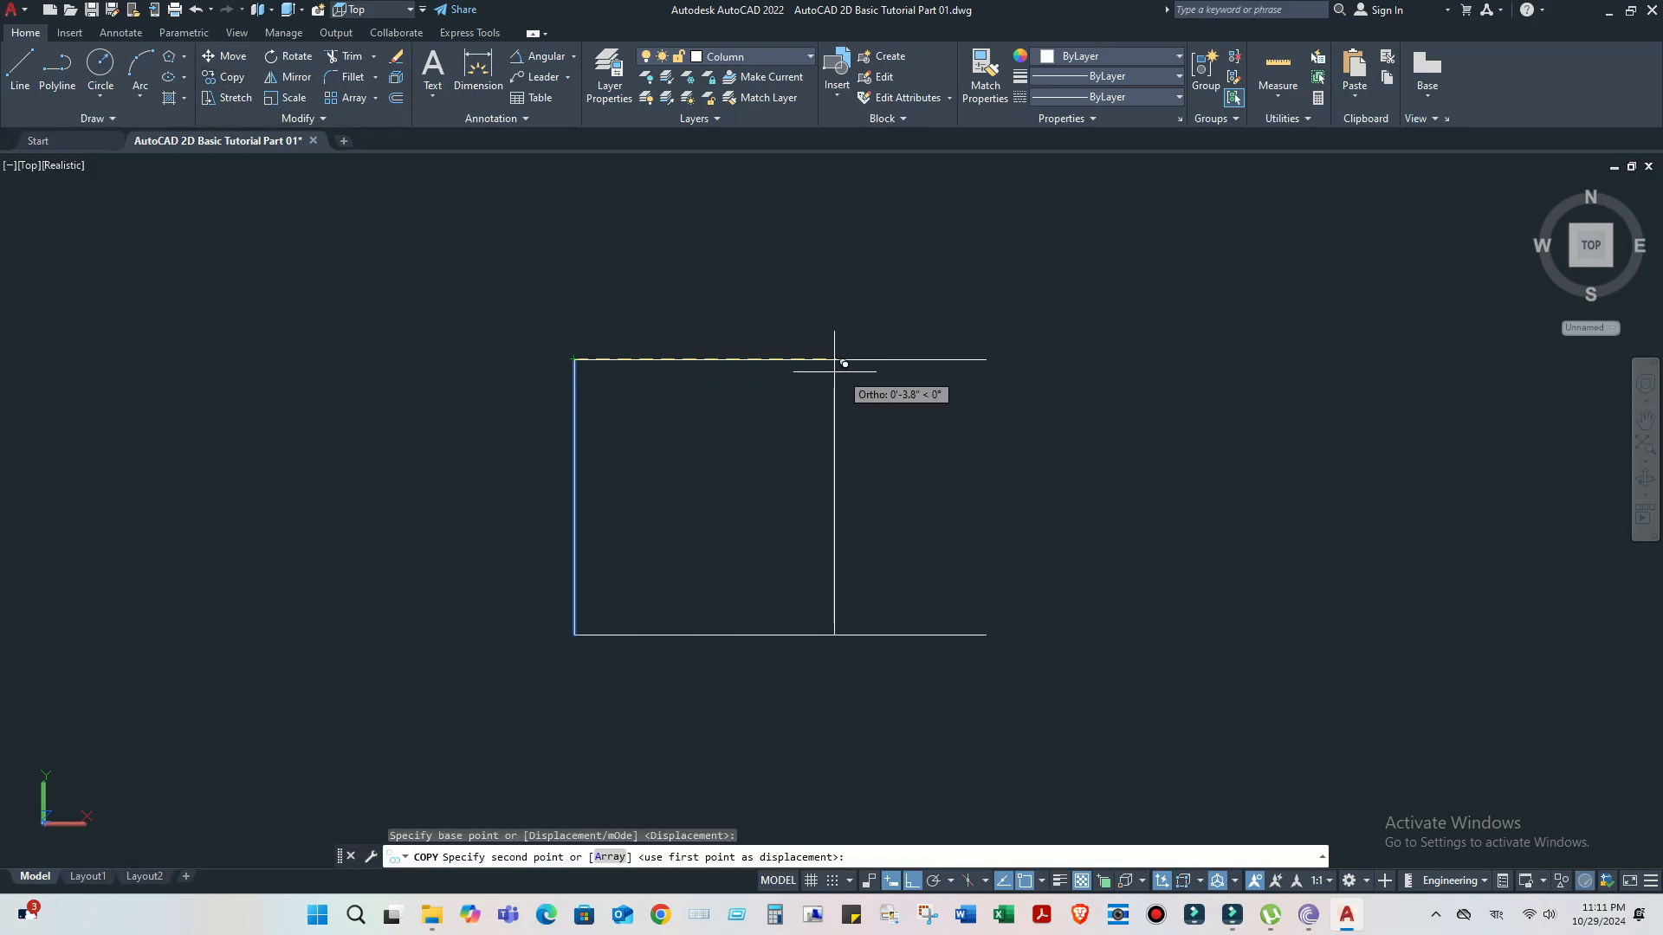
left_click(987, 358)
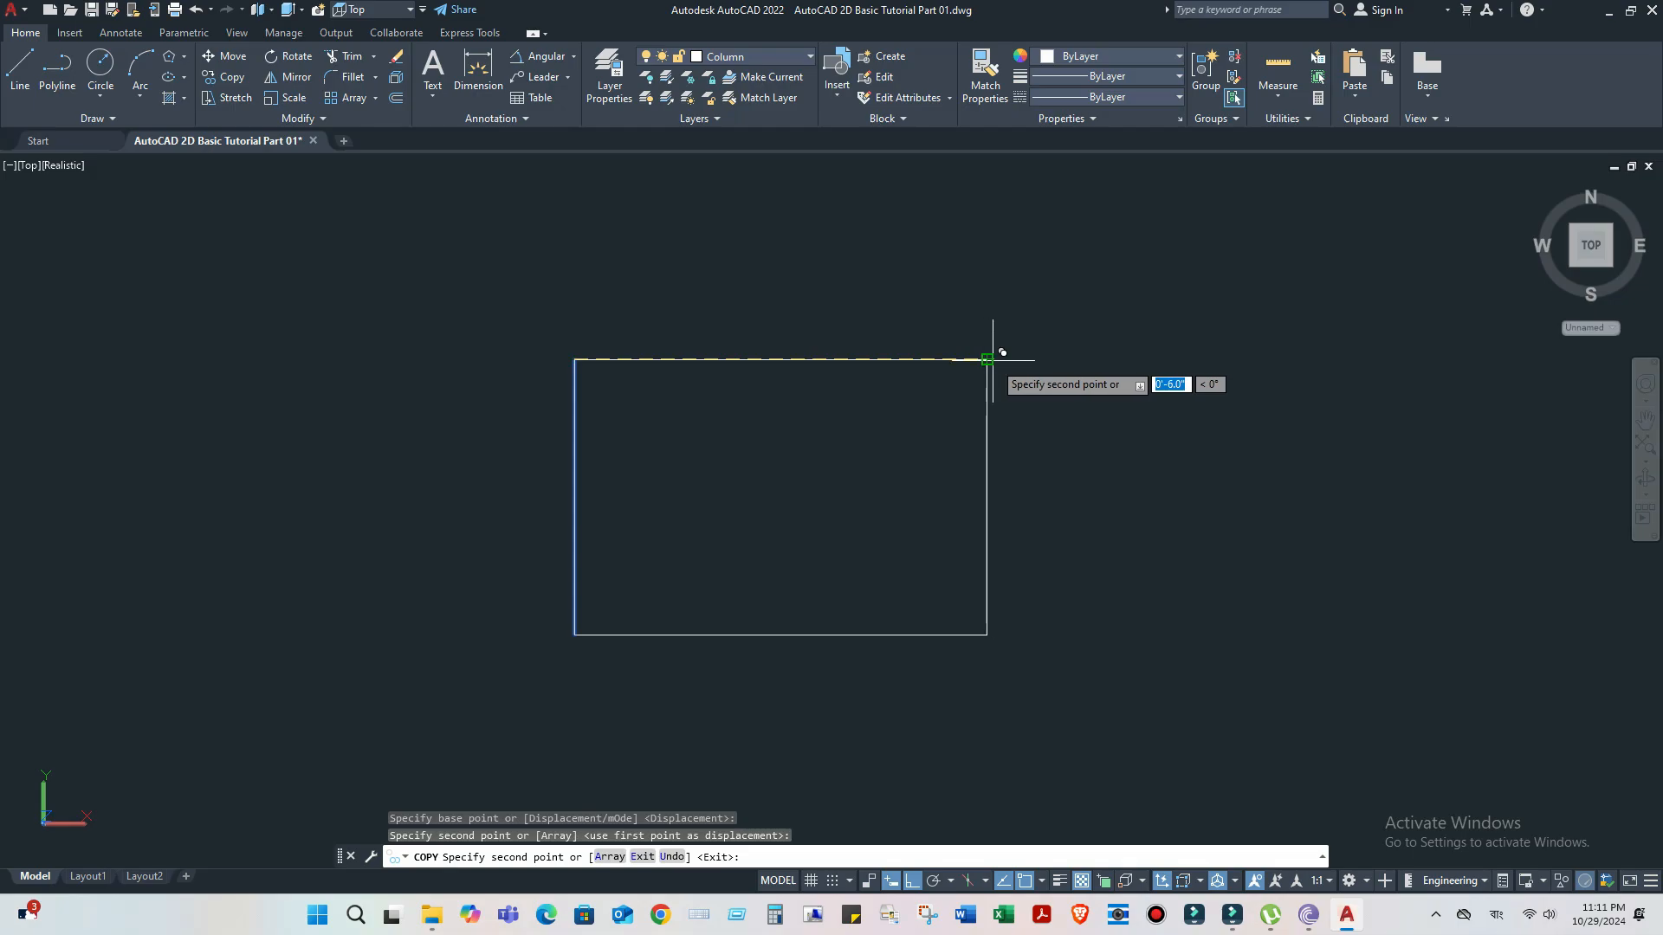
right_click(993, 361)
left_click(1036, 371)
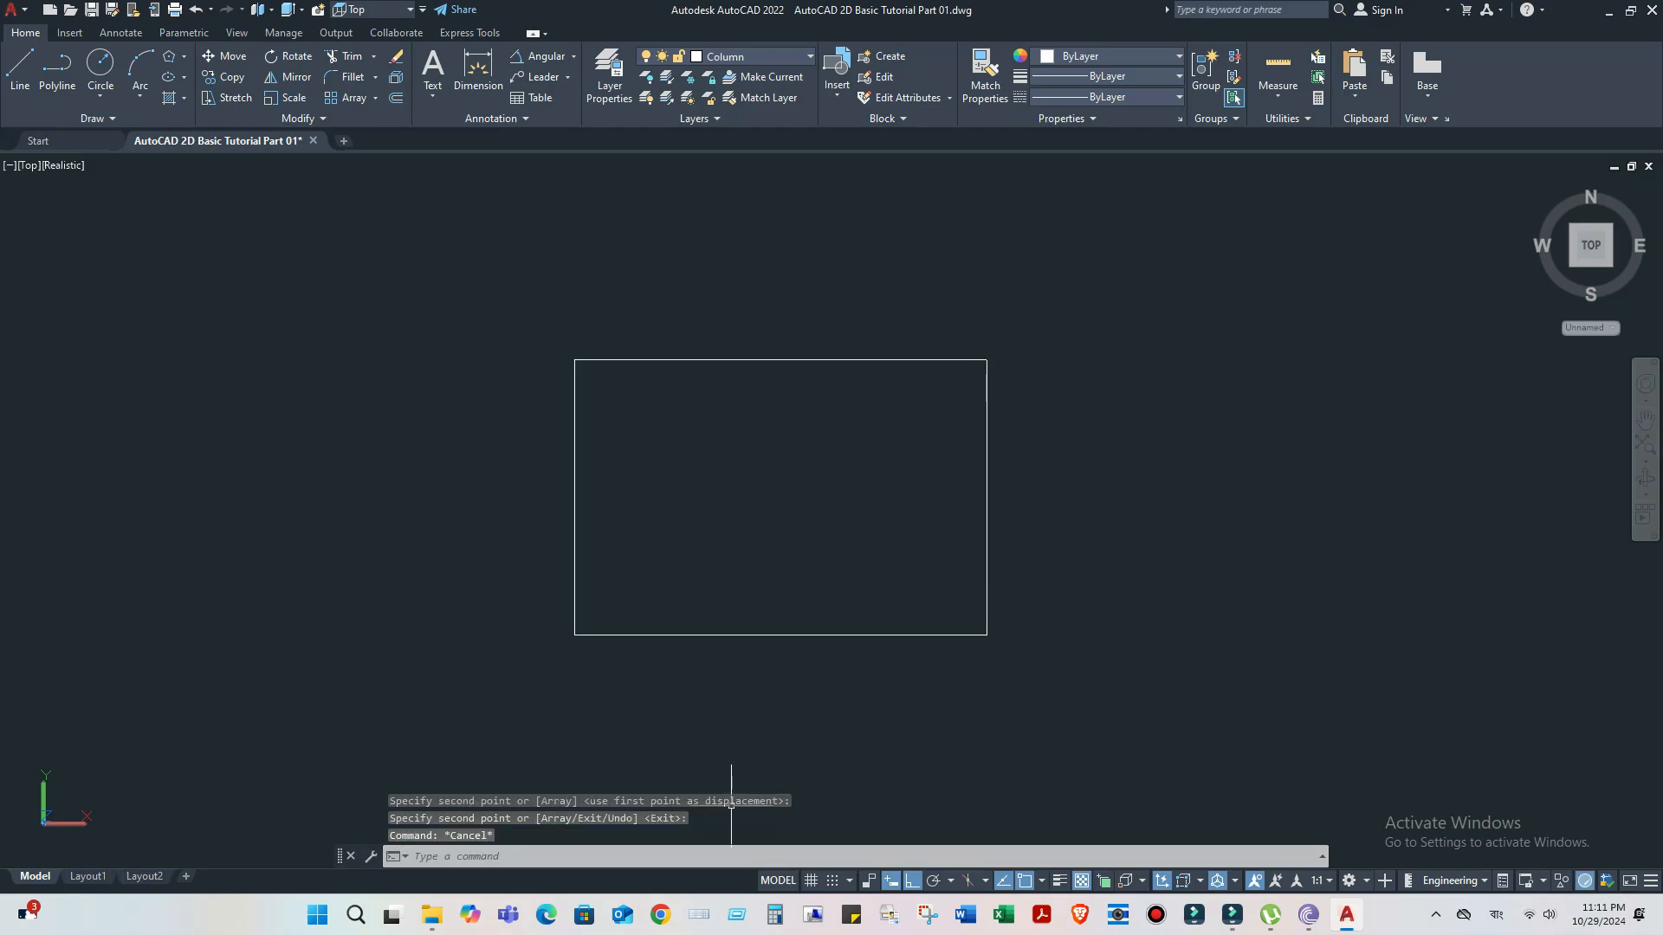
key("Escape")
key("Escape")
key("Escape")
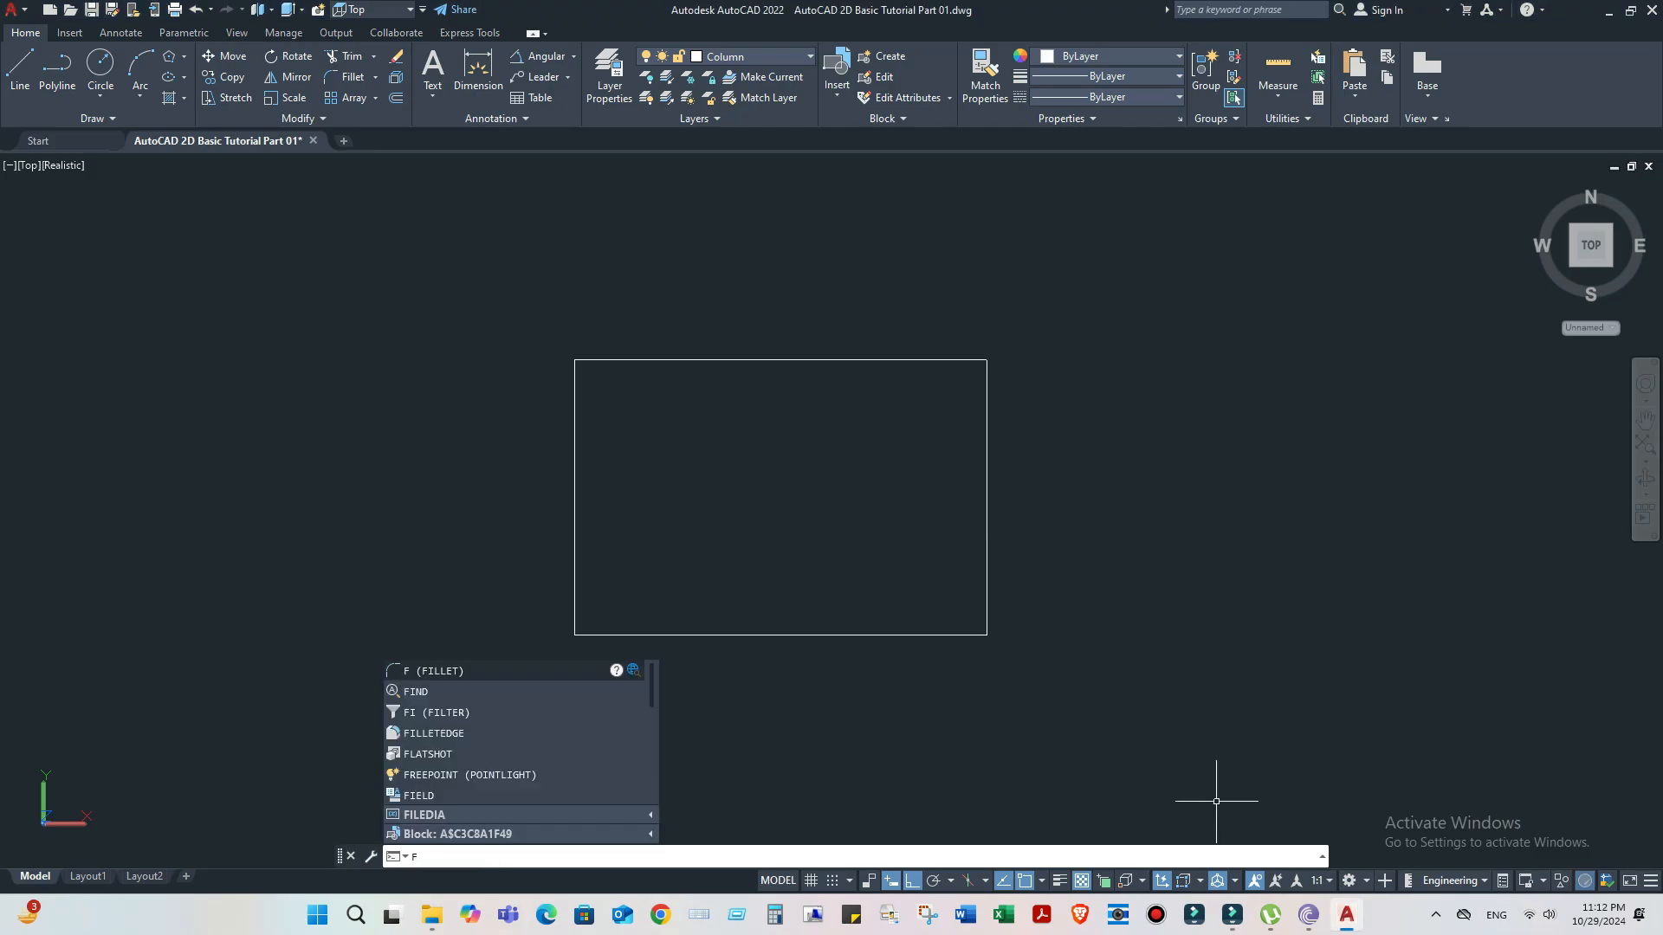
- Fillet the rectangle's upper-left corner with a 1-inch radius
type("ILET")
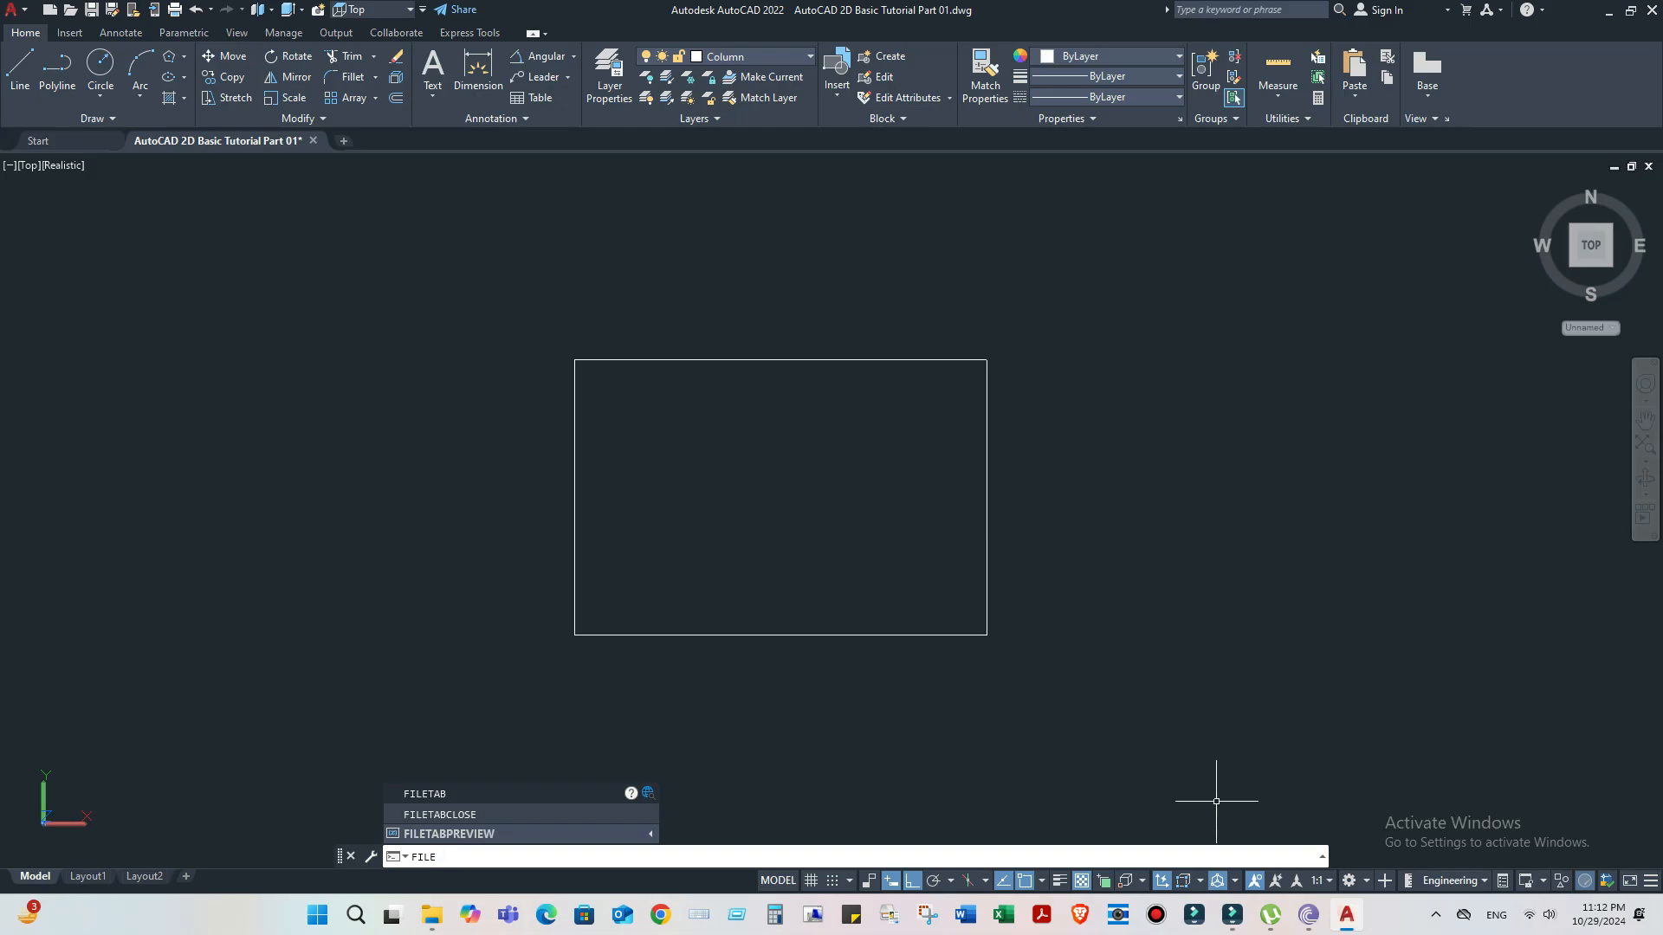
key("BackSpace")
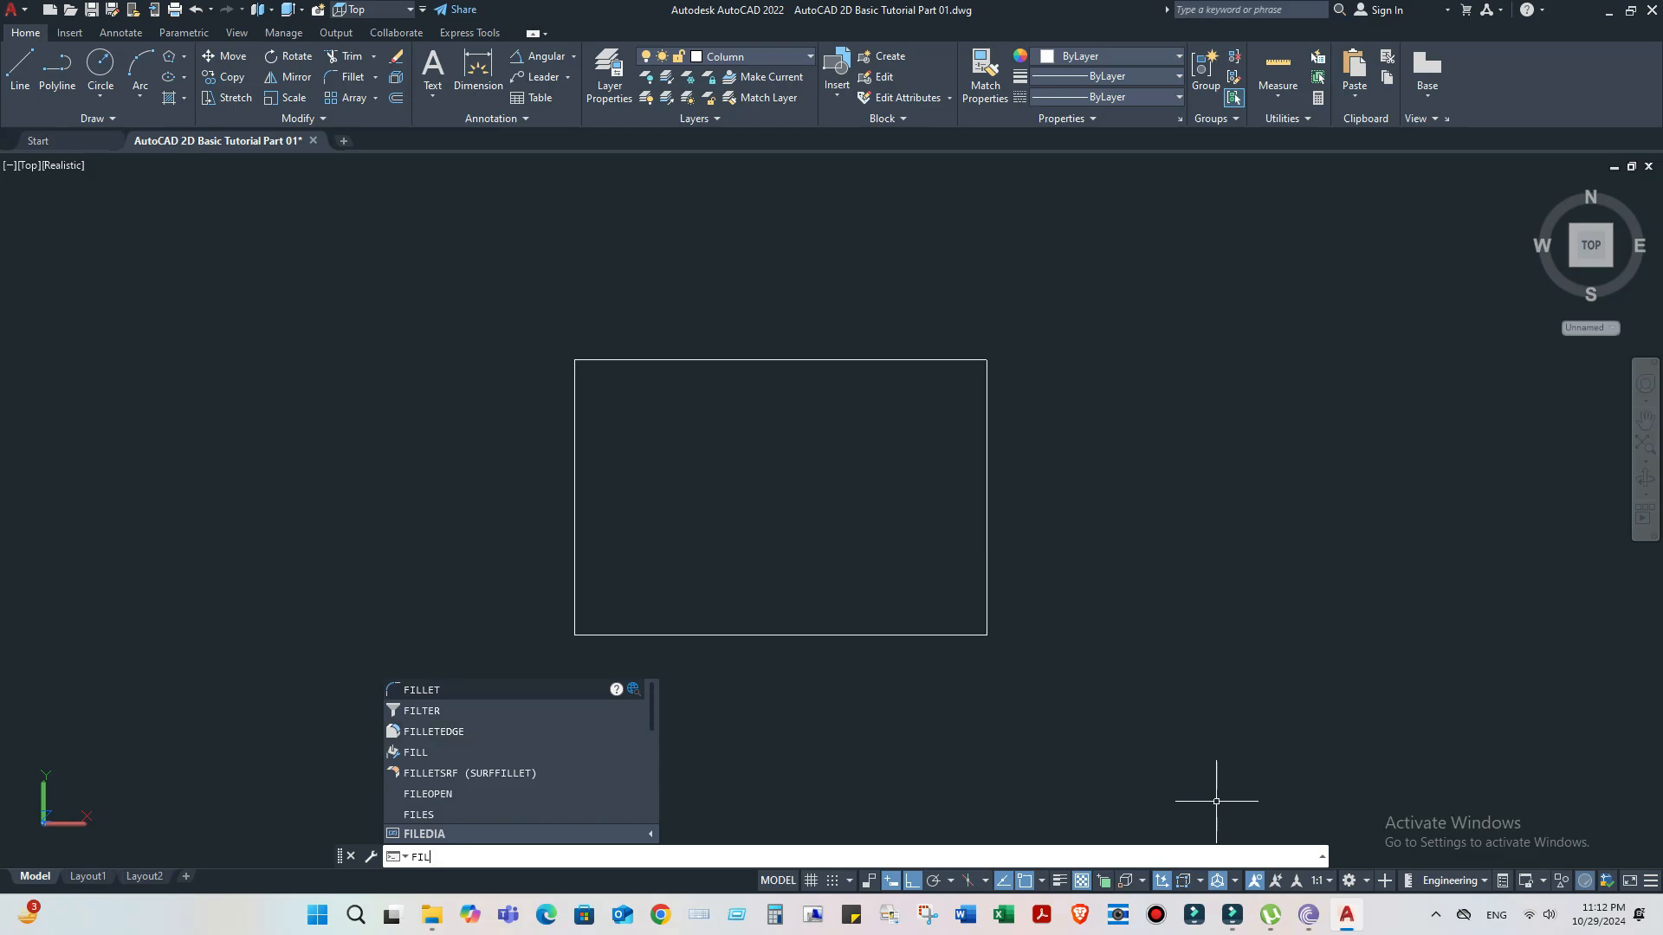
key("Return")
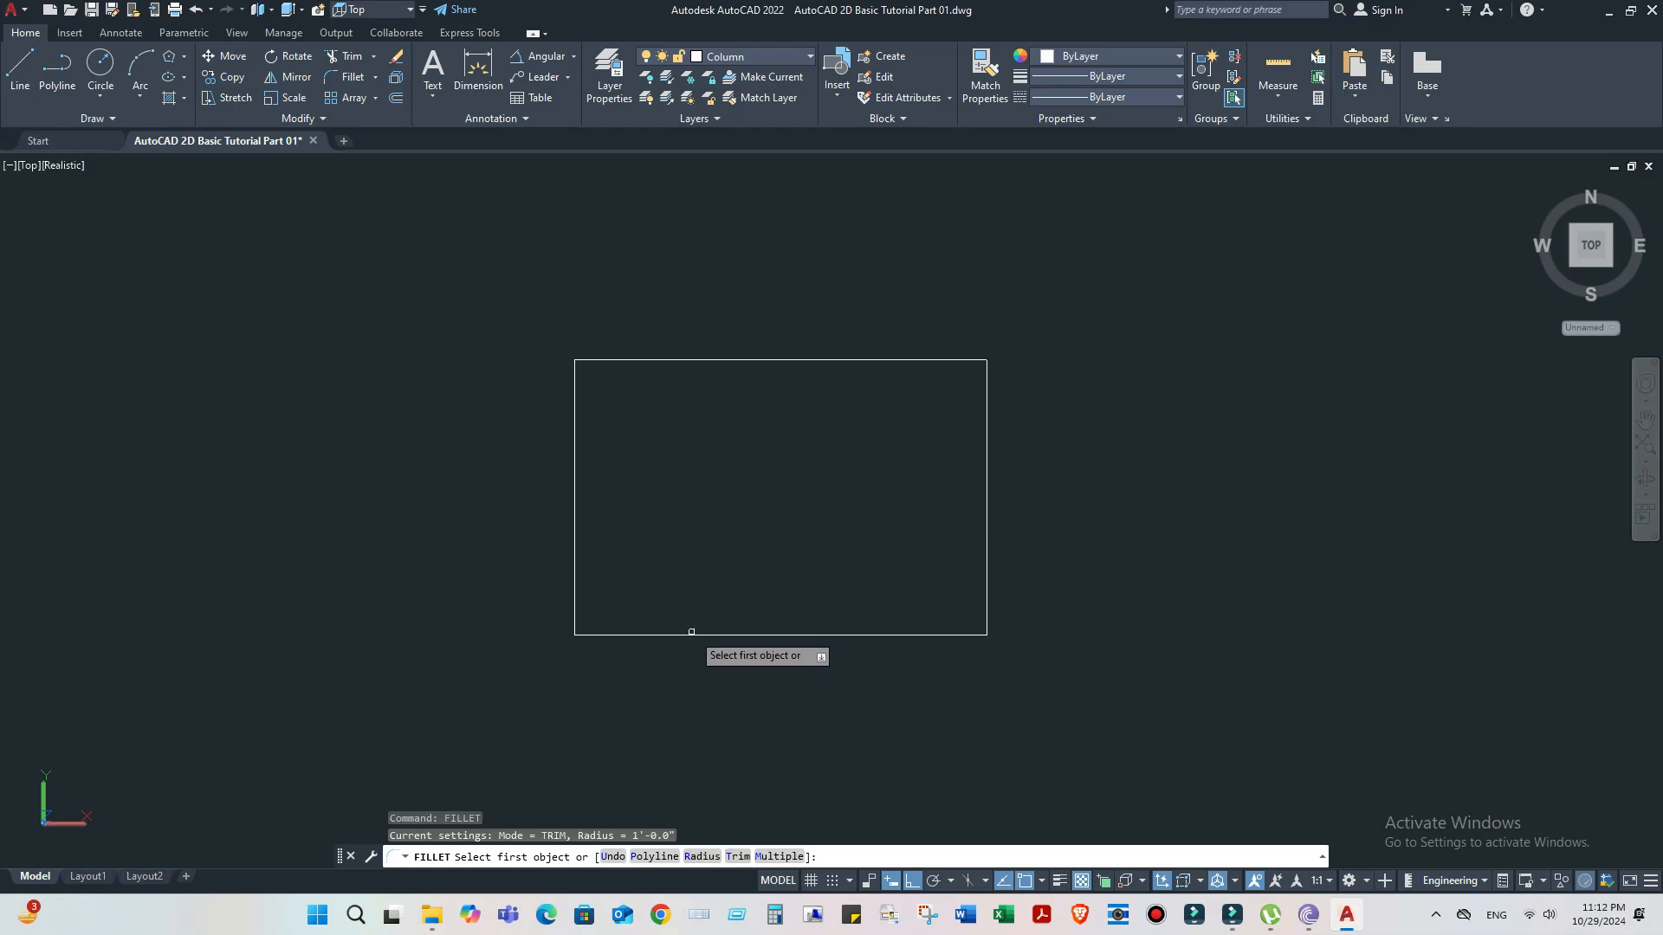
type("R")
key("Return")
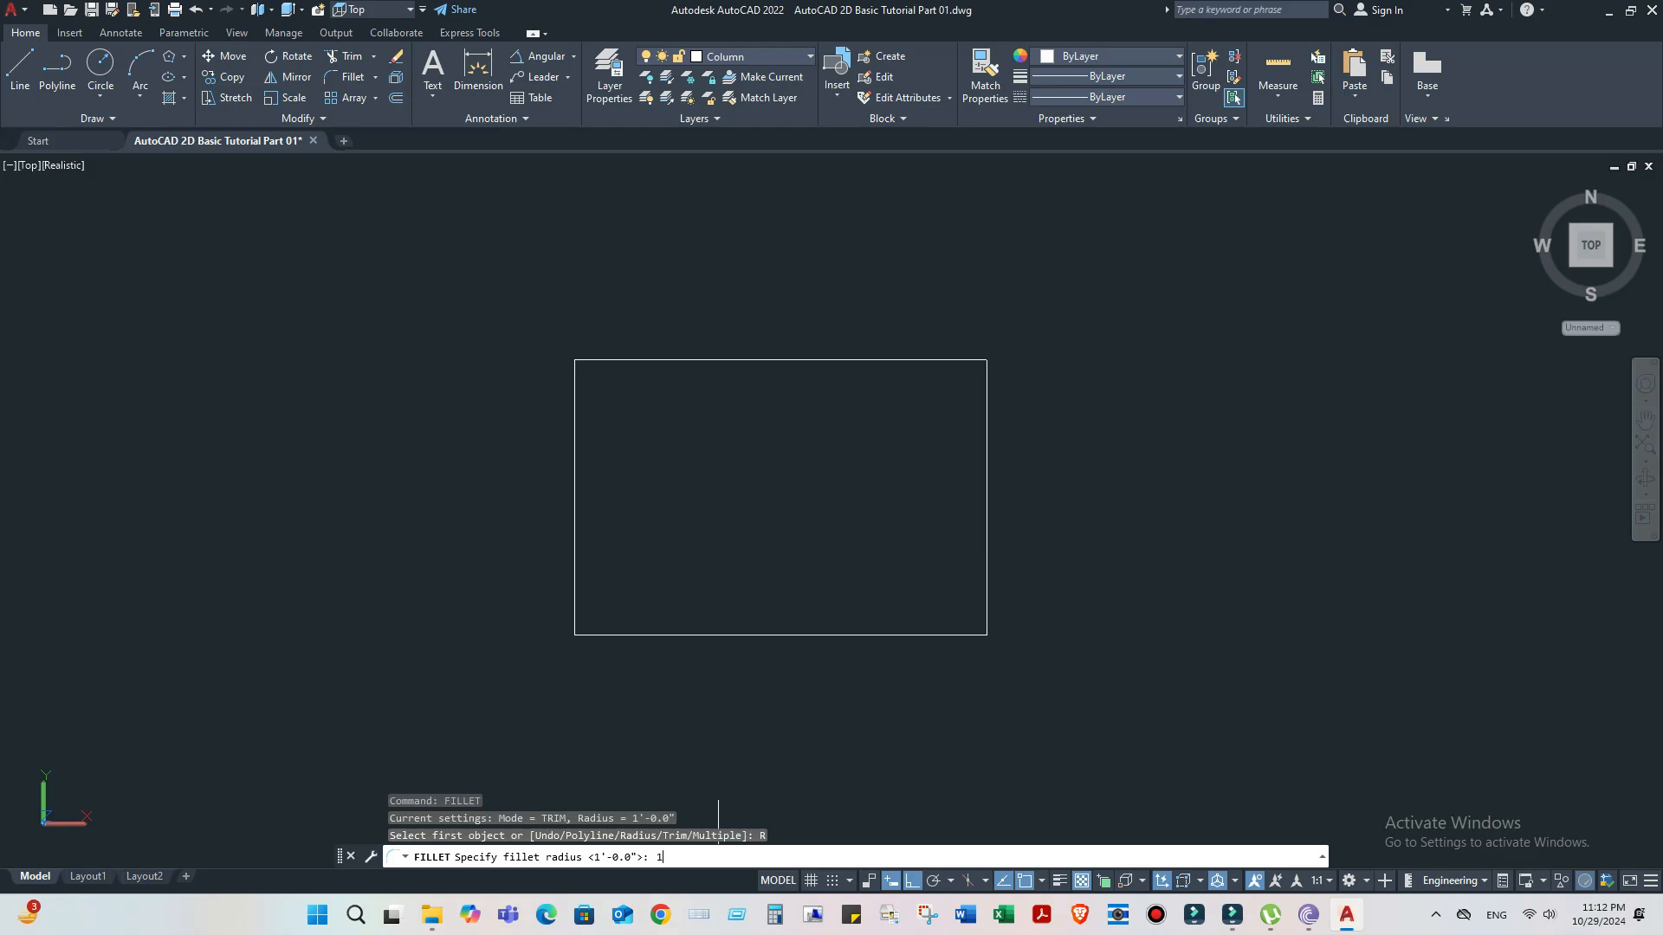
type("1")
key("Return")
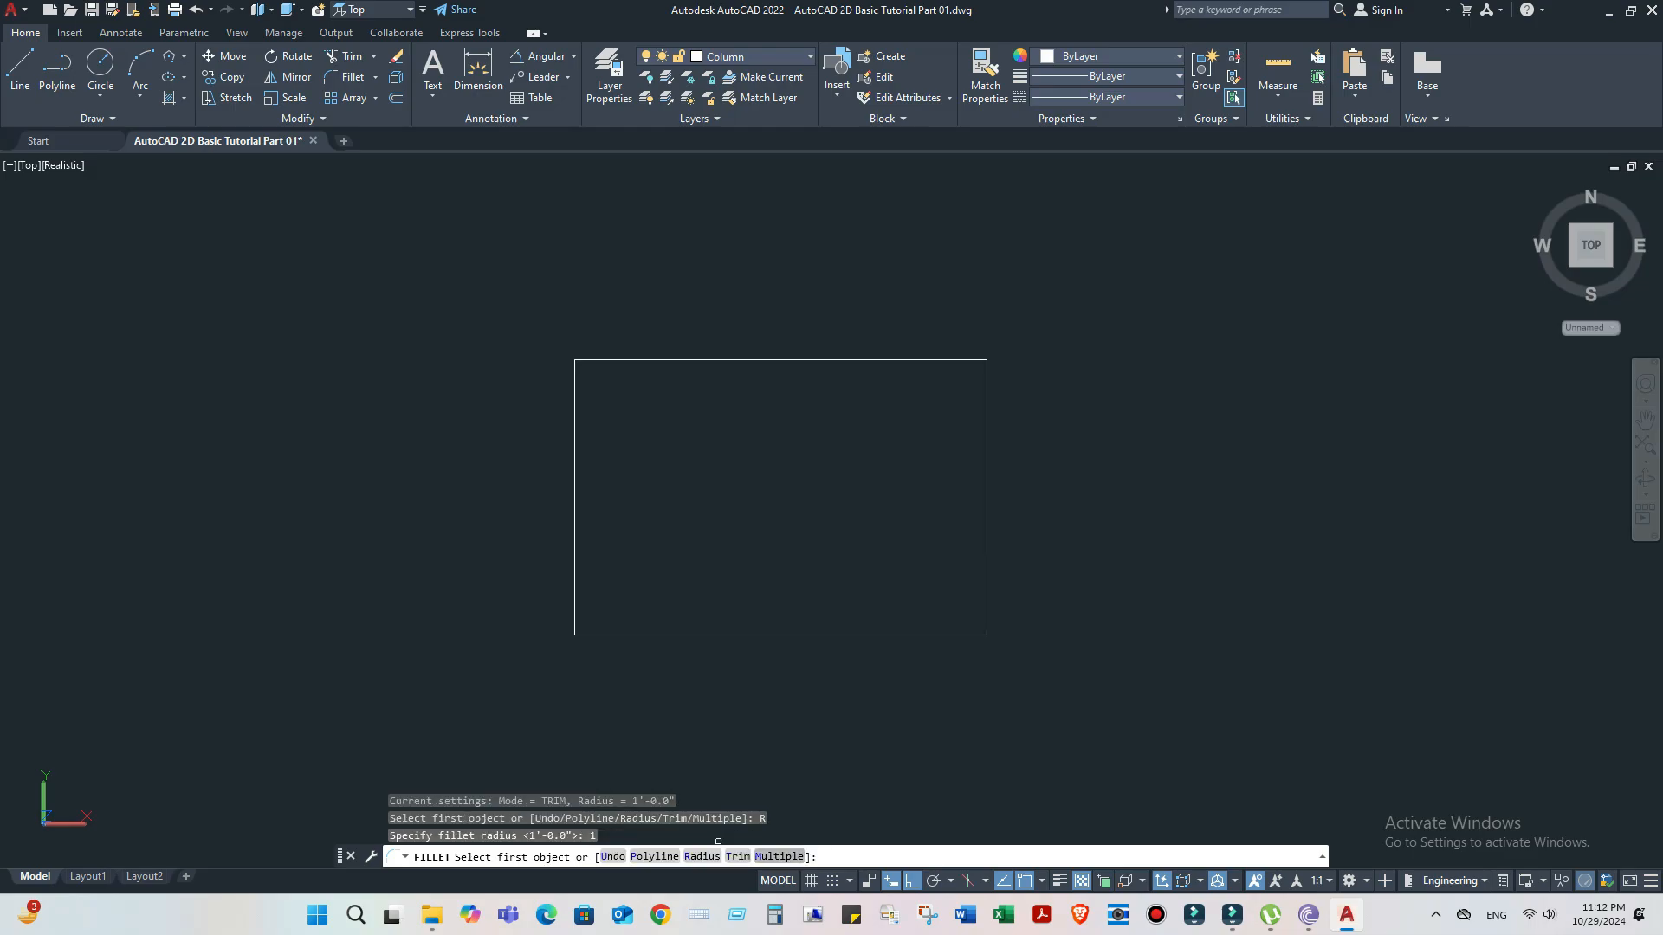
left_click(623, 360)
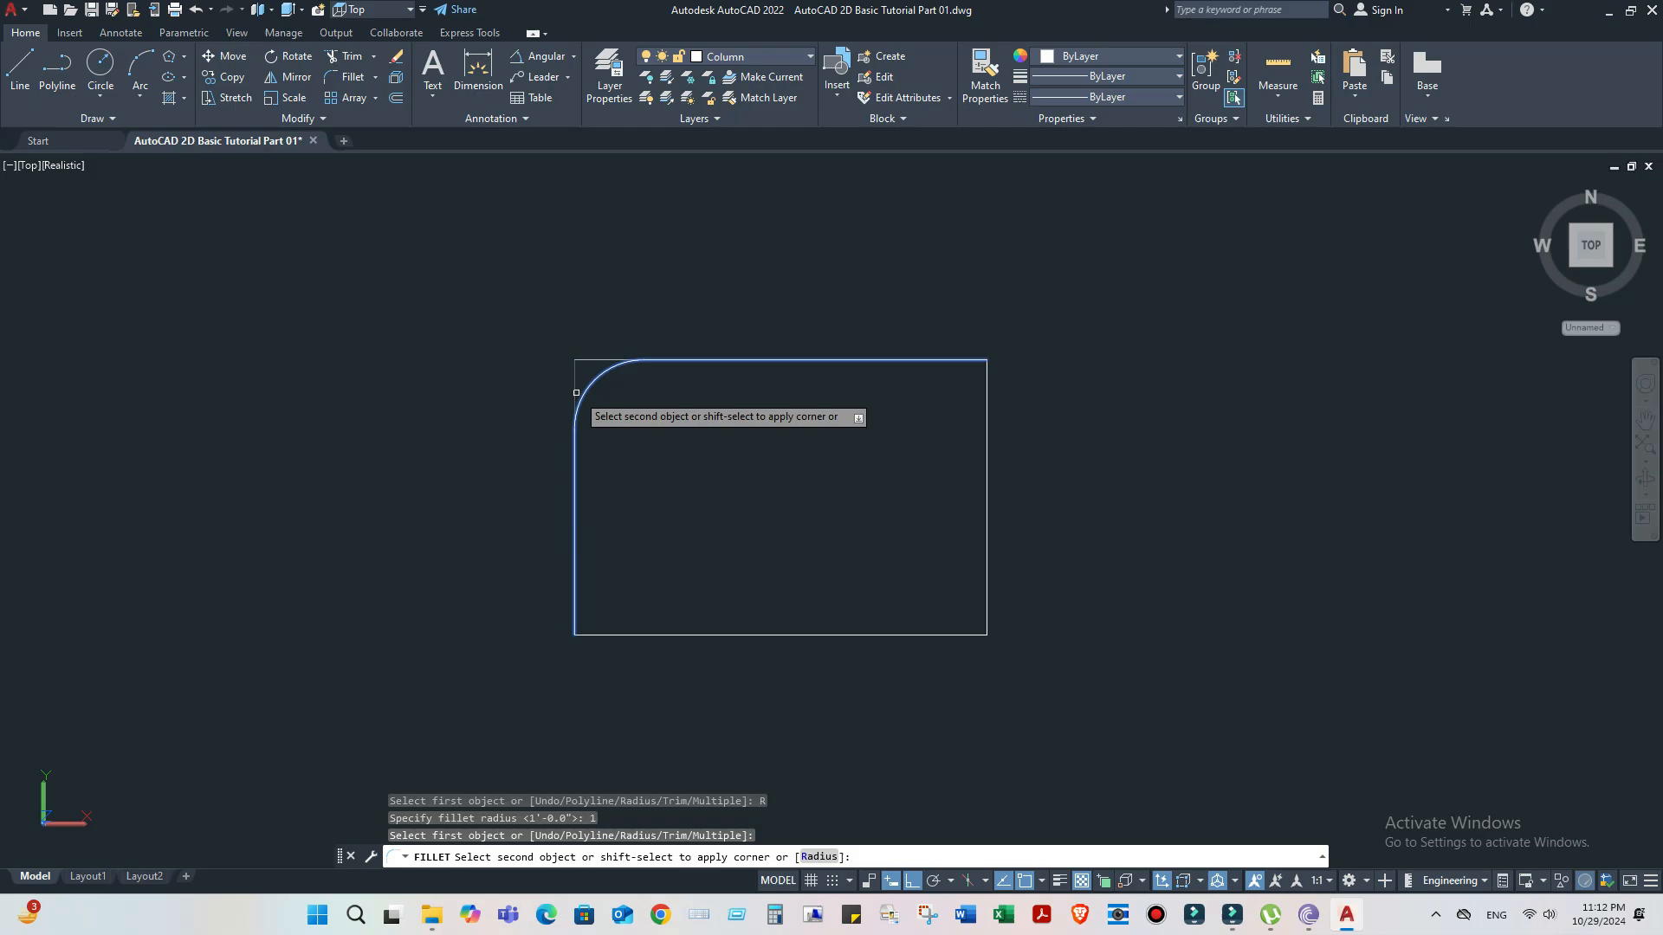
left_click(576, 392)
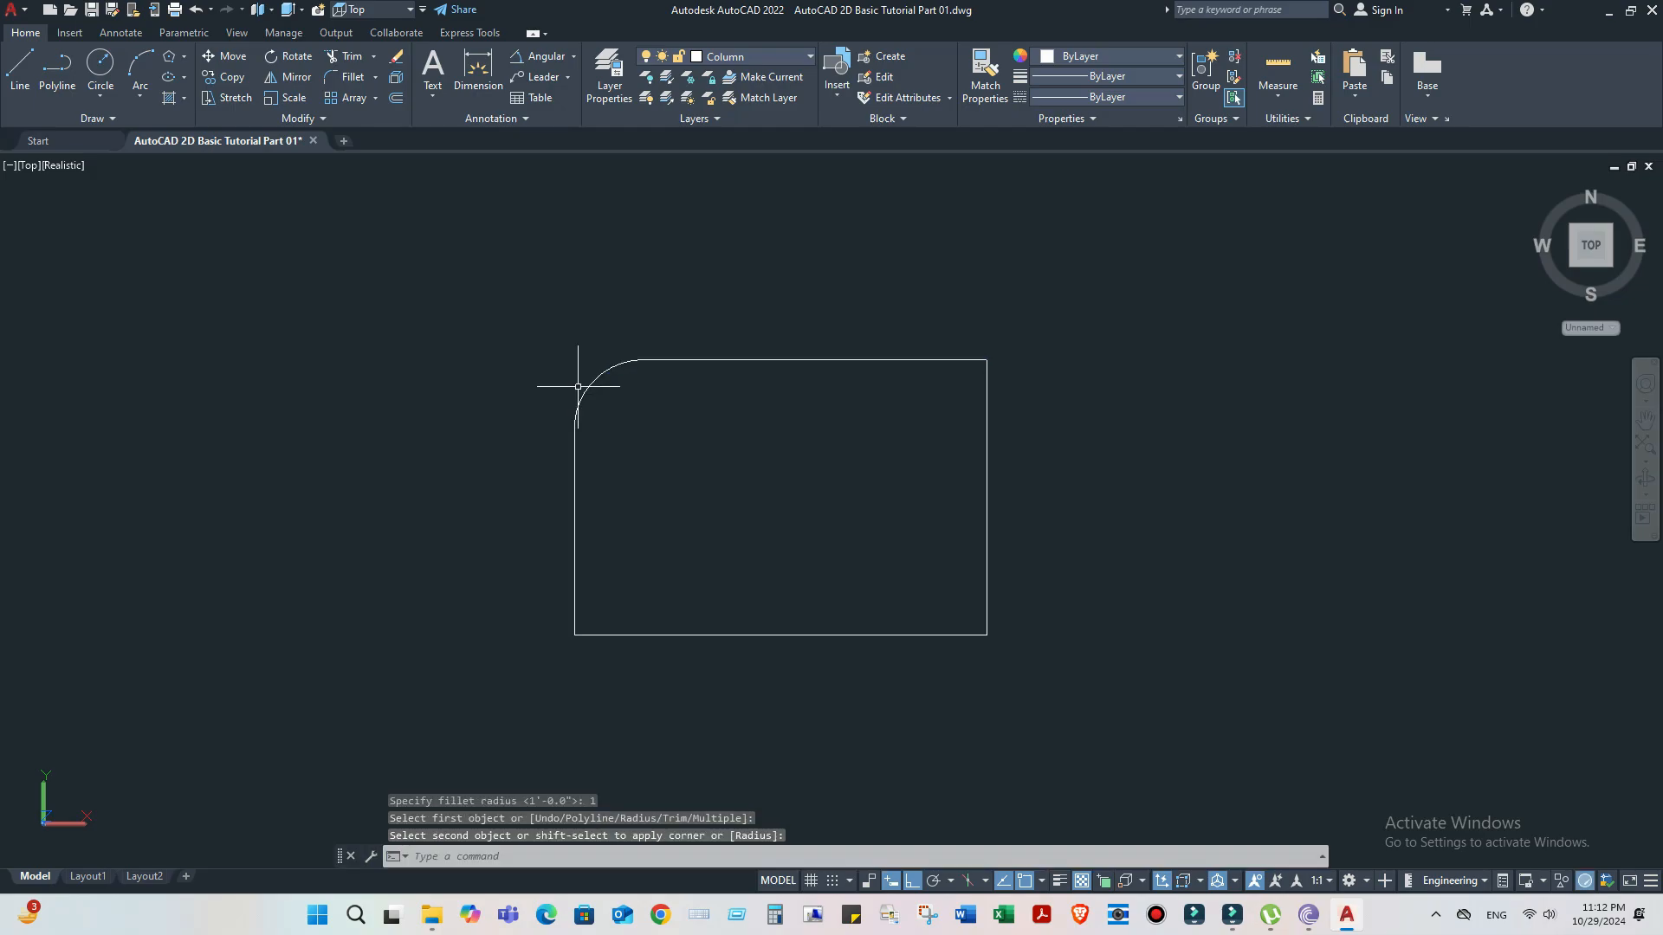
- Fillet the rectangle's upper-right and lower-right corners with the same radius
right_click(620, 309)
left_click(645, 323)
left_click(919, 361)
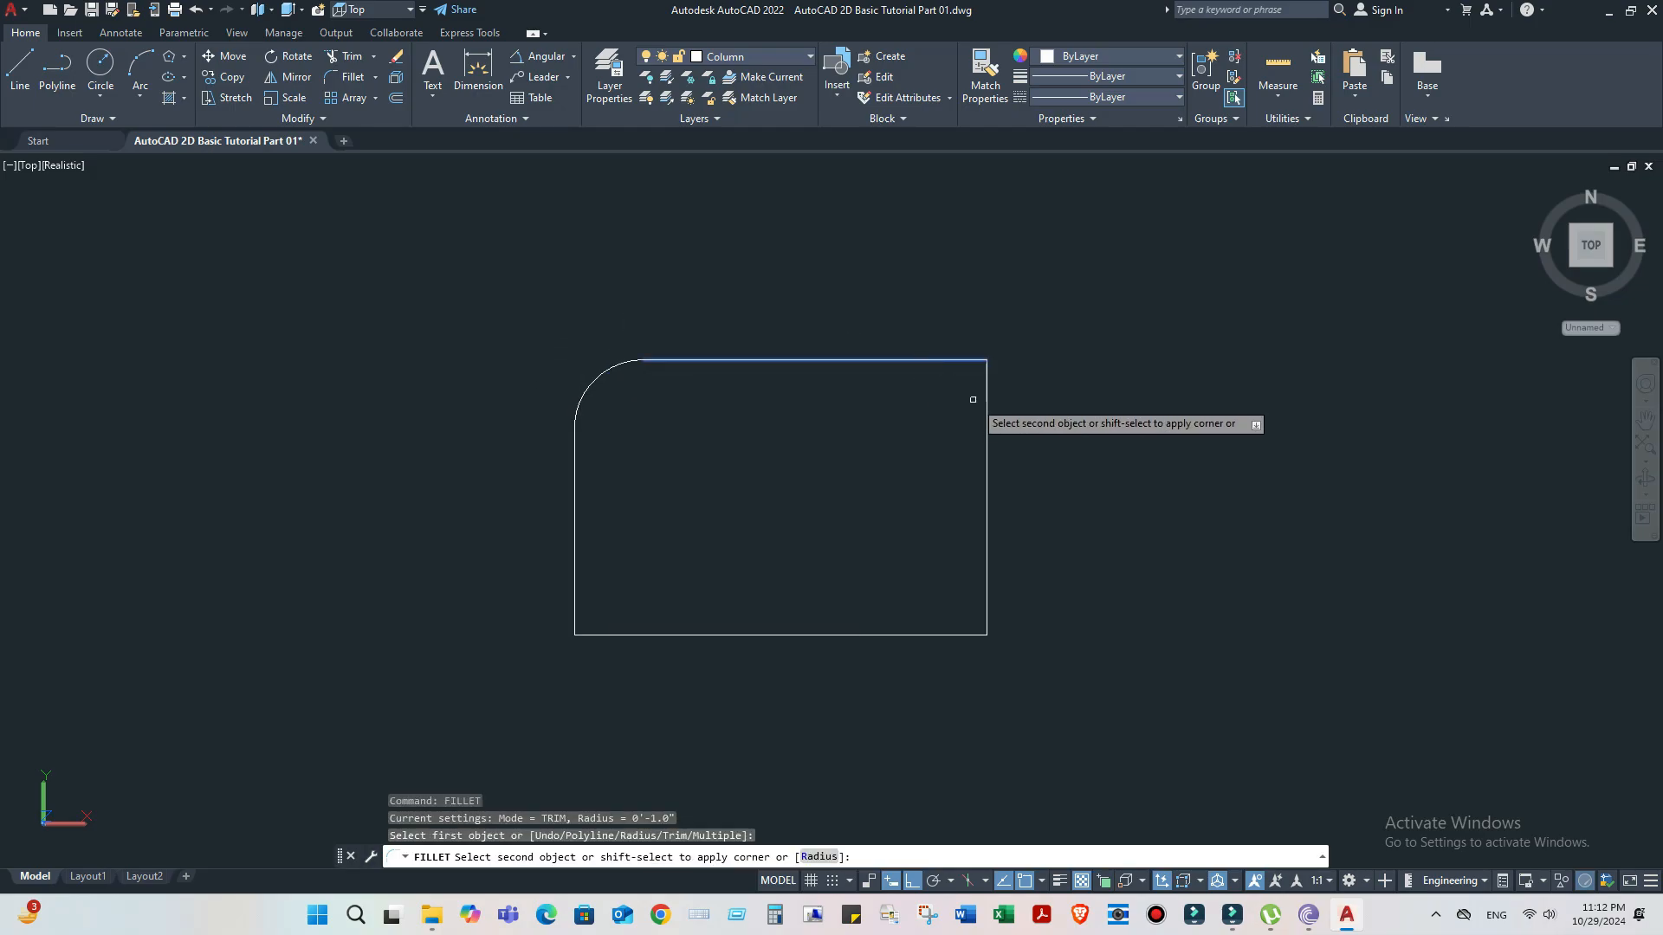
left_click(987, 373)
right_click(990, 349)
left_click(1022, 360)
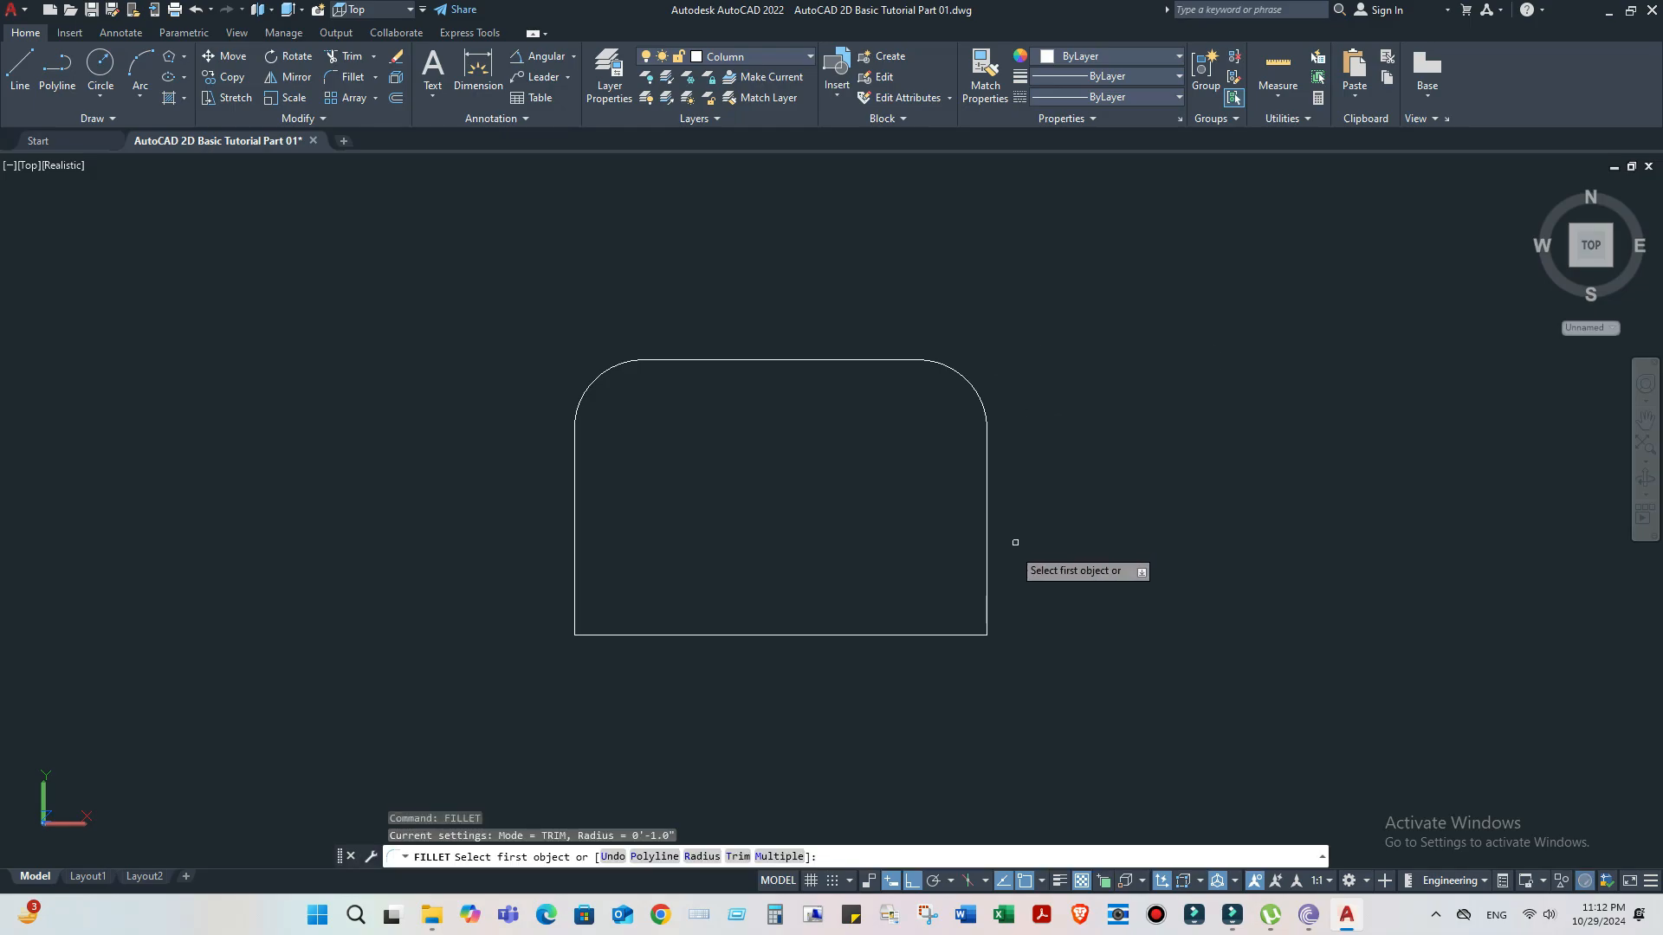
left_click(987, 567)
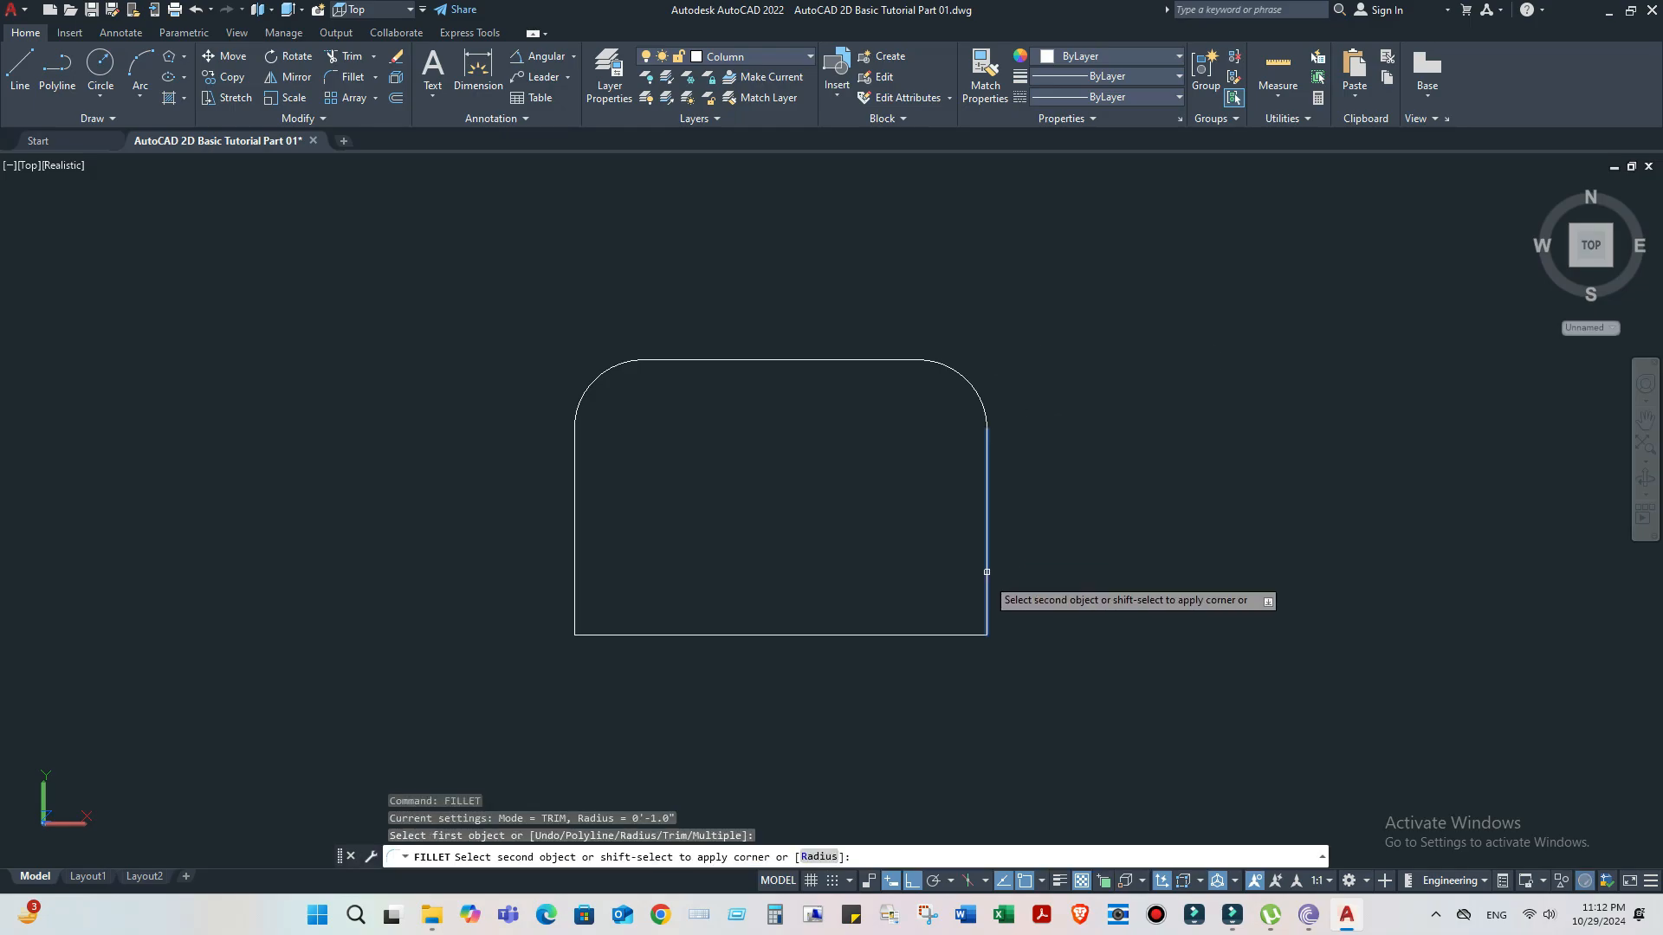
left_click(958, 634)
- Fillet the rectangle's remaining lower-left corner with the same radius
right_click(921, 554)
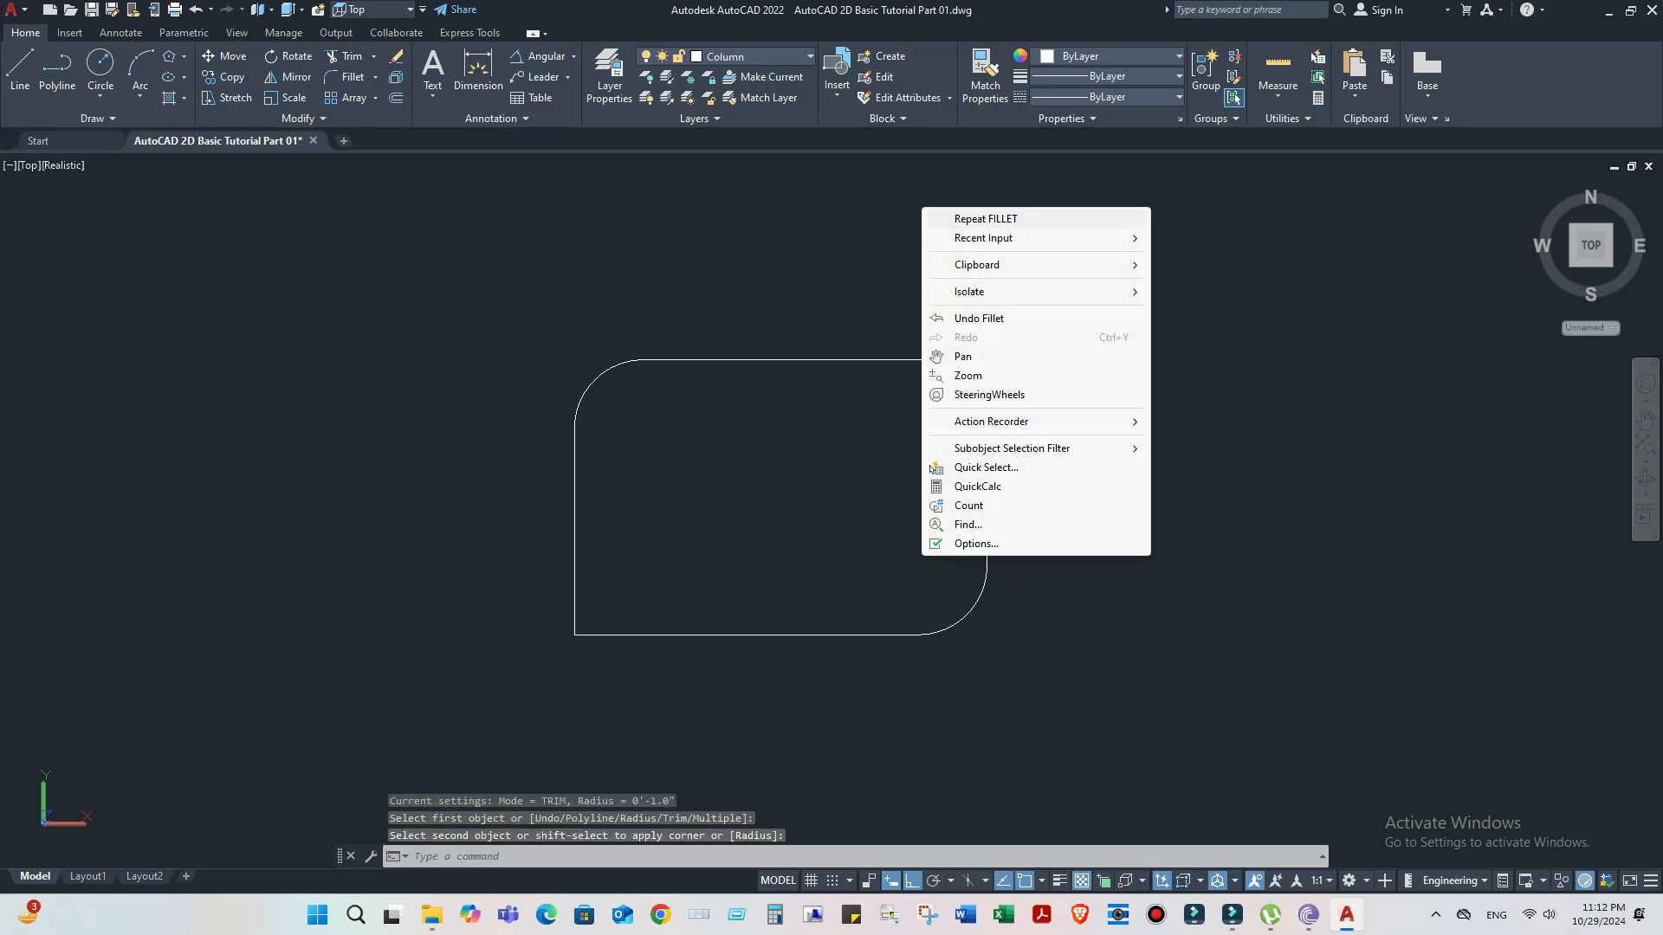
left_click(962, 221)
left_click(602, 634)
left_click(575, 595)
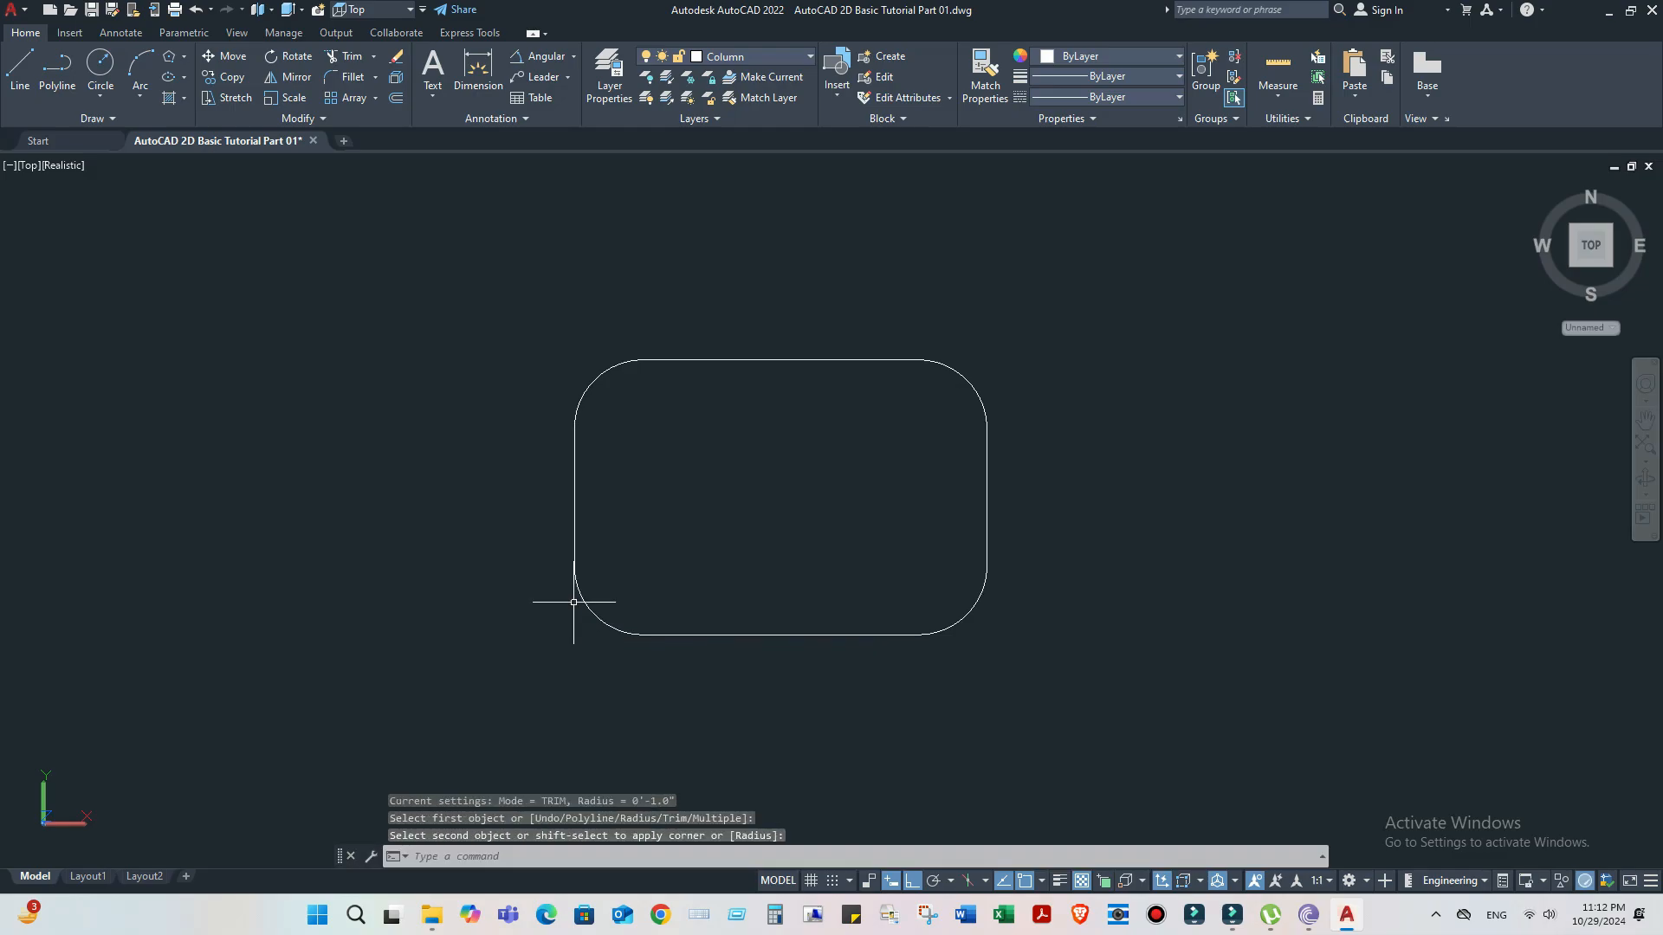
right_click(687, 503)
left_click(692, 515)
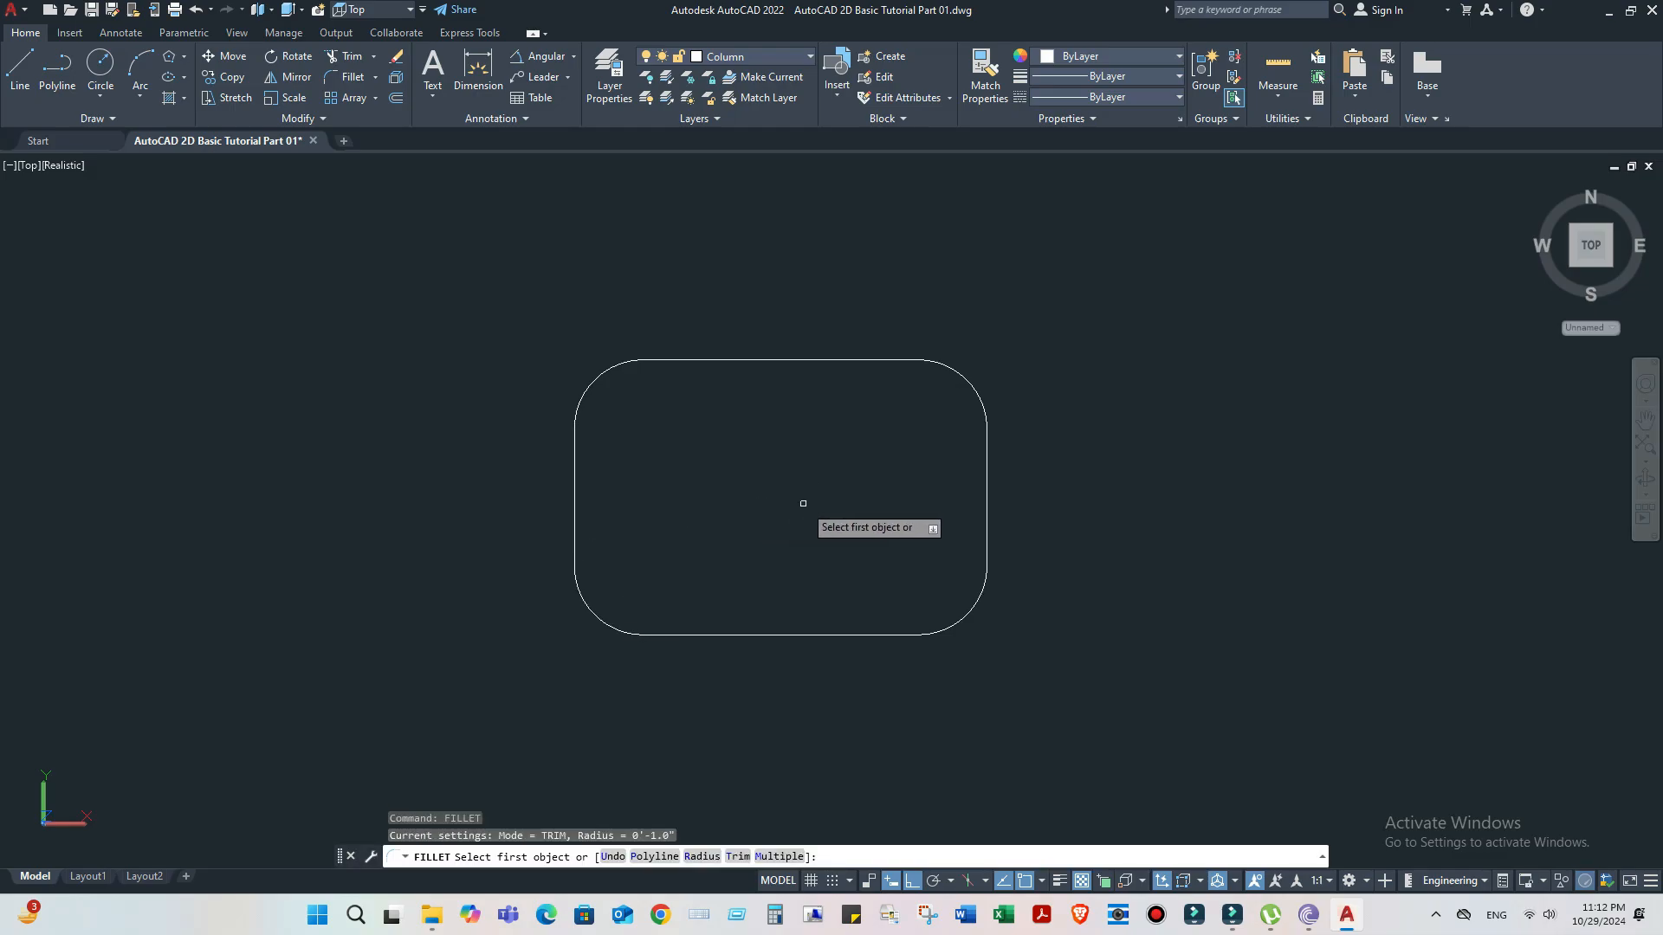
key("Escape")
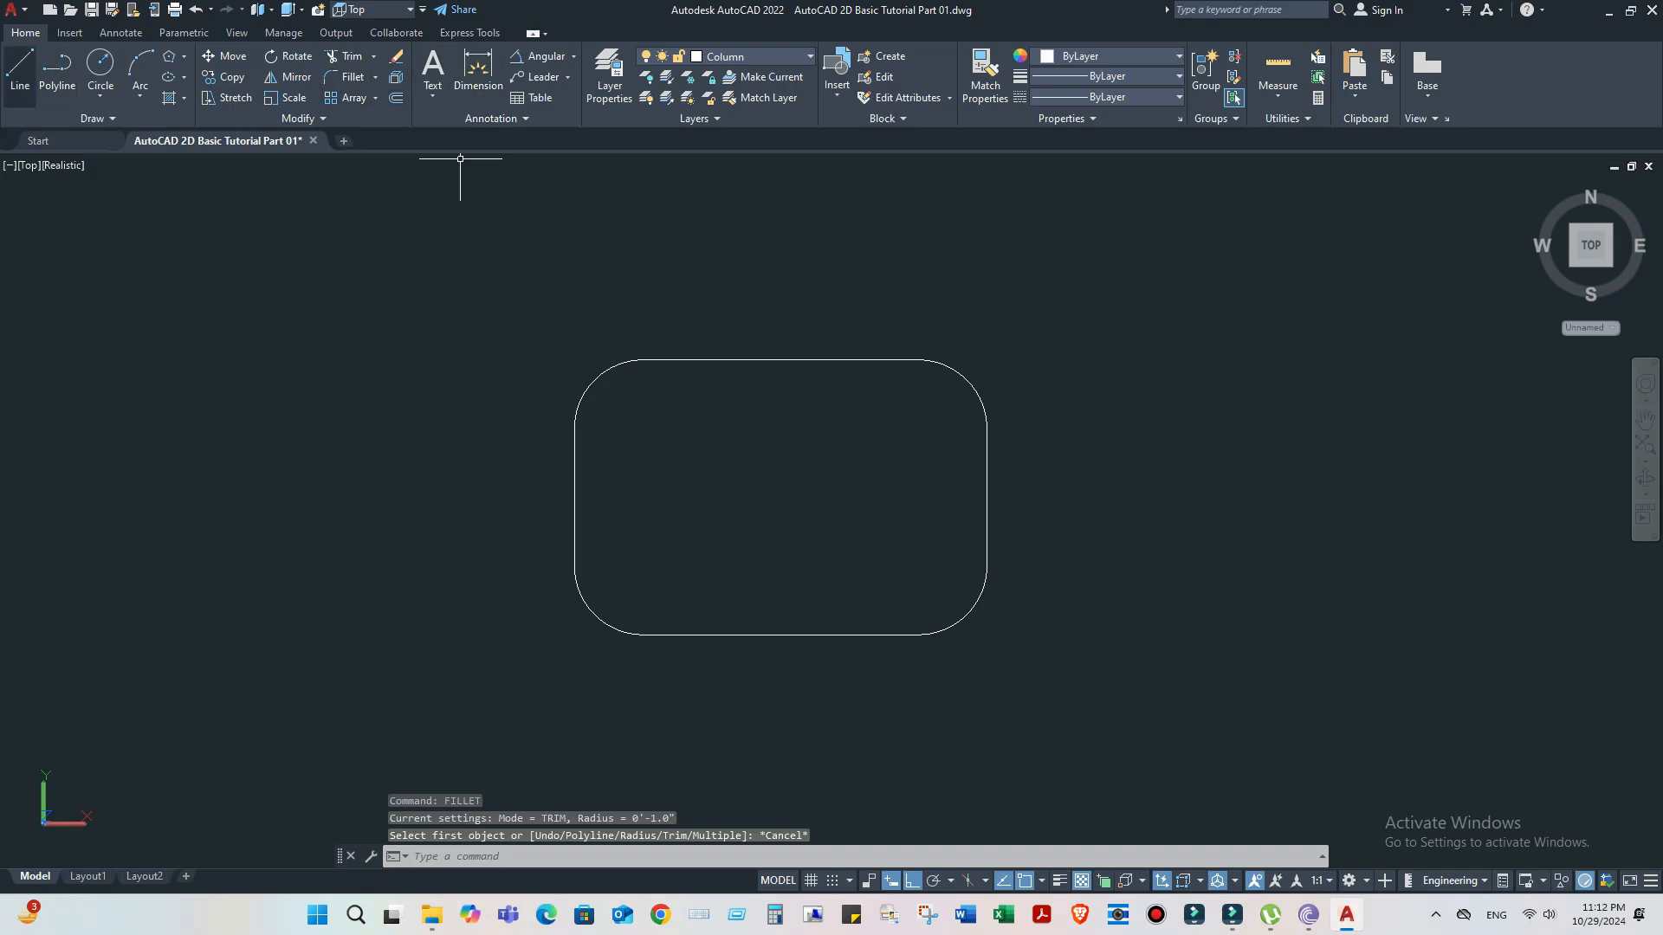
- Draw a 4 by 4 inch square from four connected lines, above and to the right of the rounded rectangle
scroll(52, 382, "down", 2)
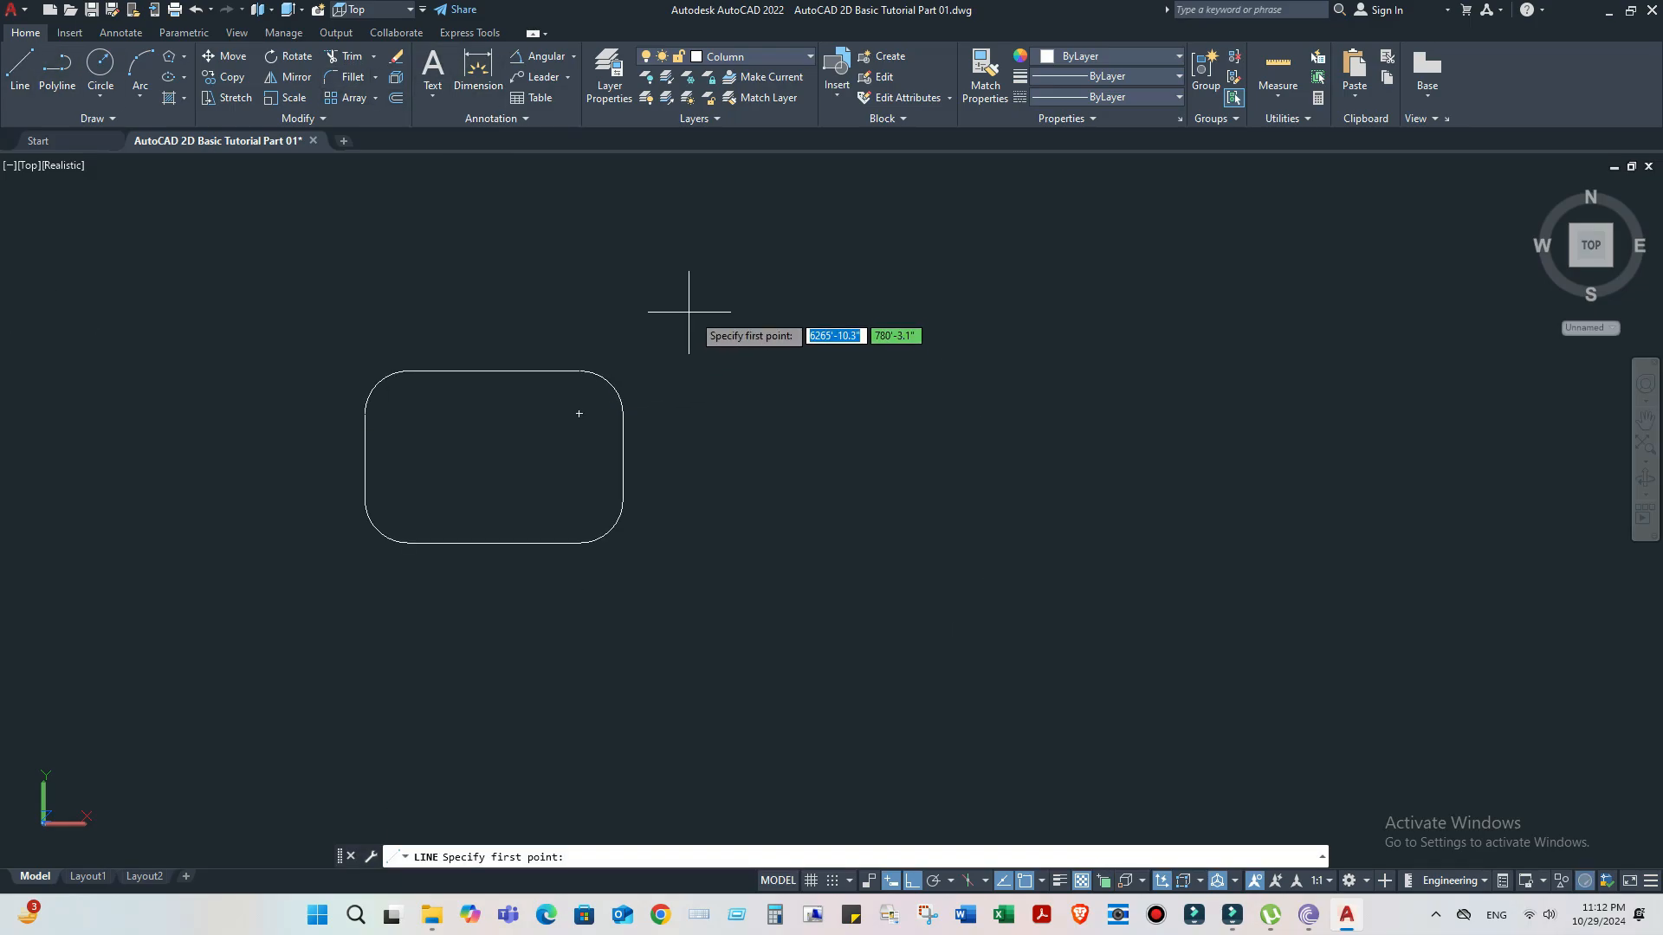
left_click(717, 304)
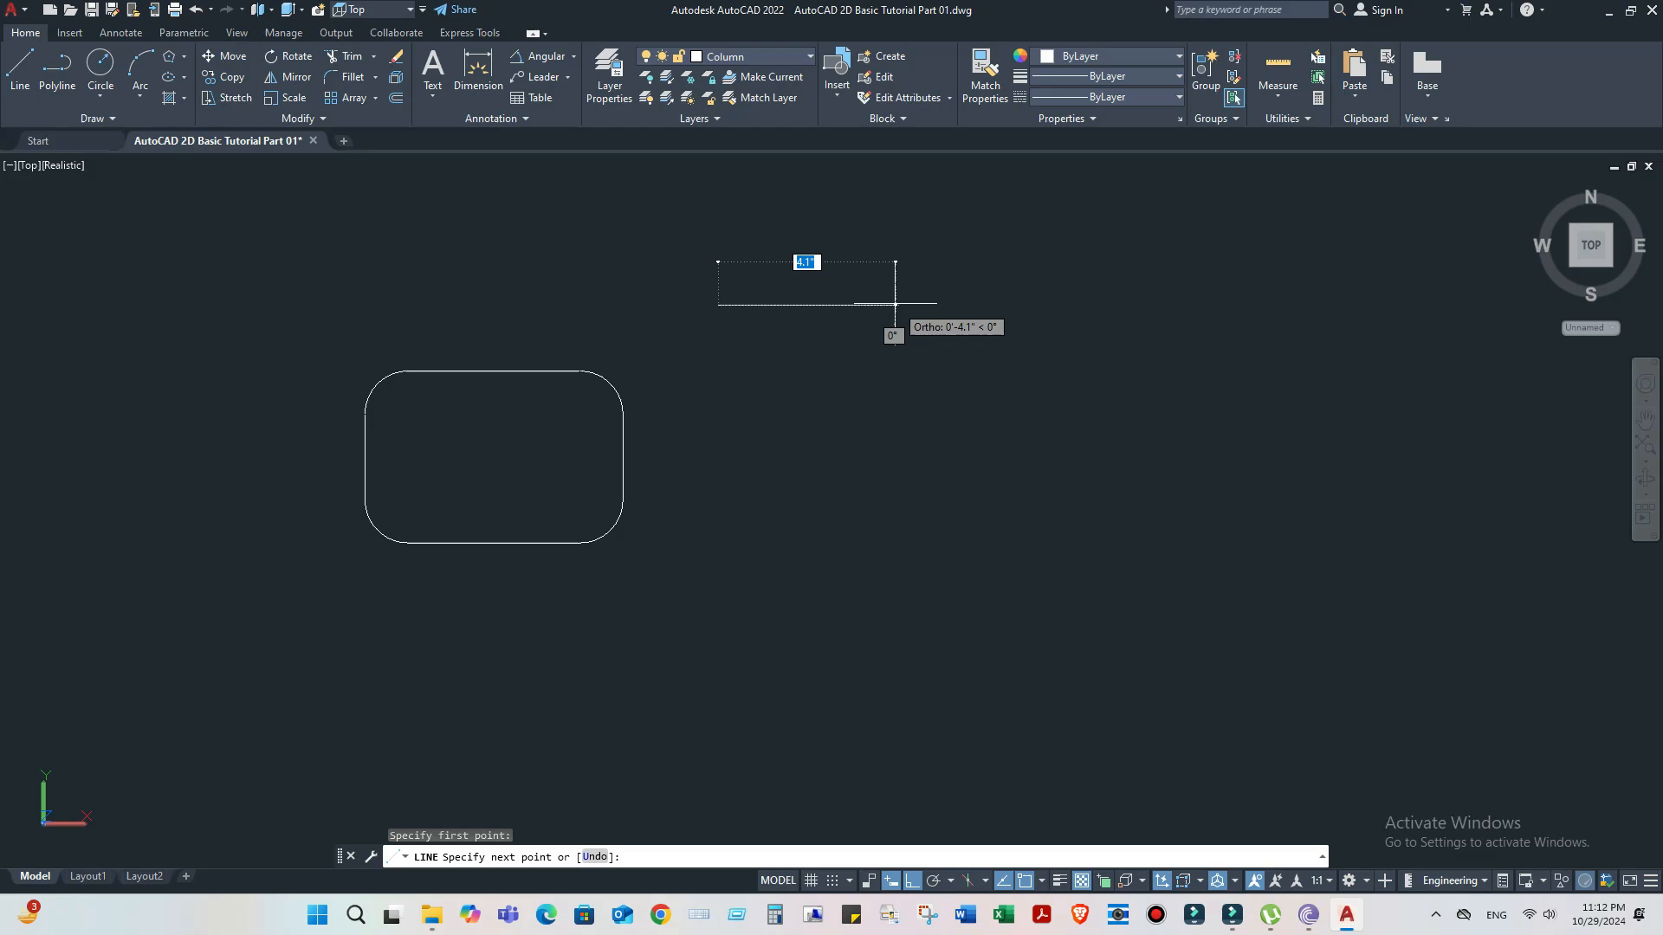
type("4")
key("Return")
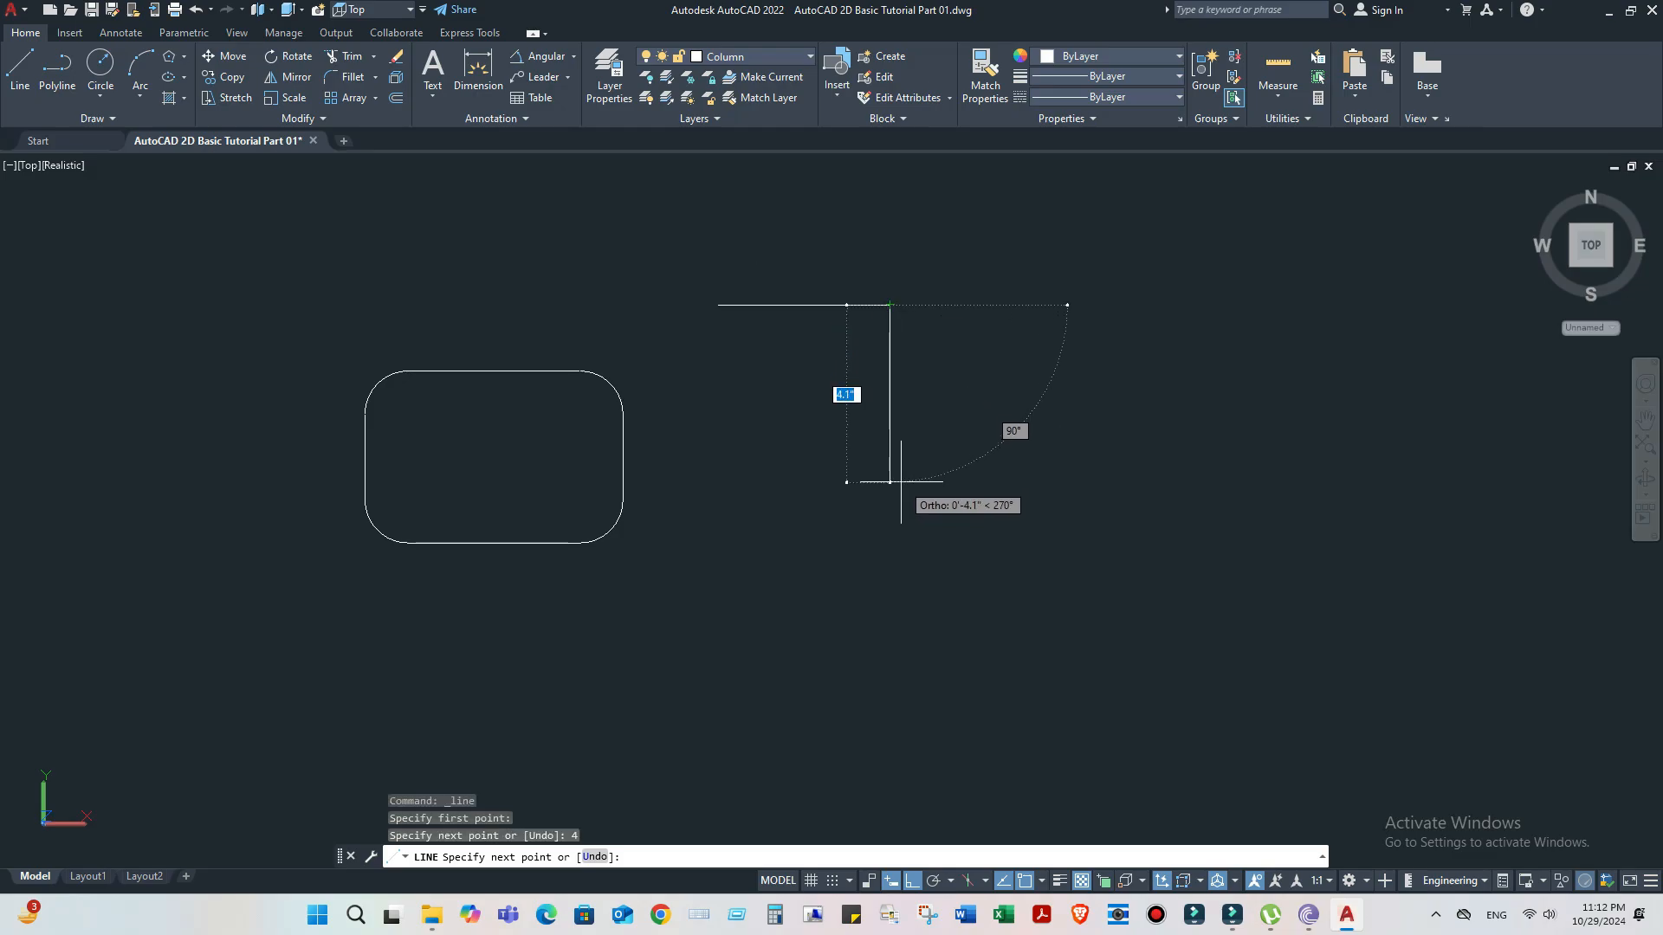
type("4")
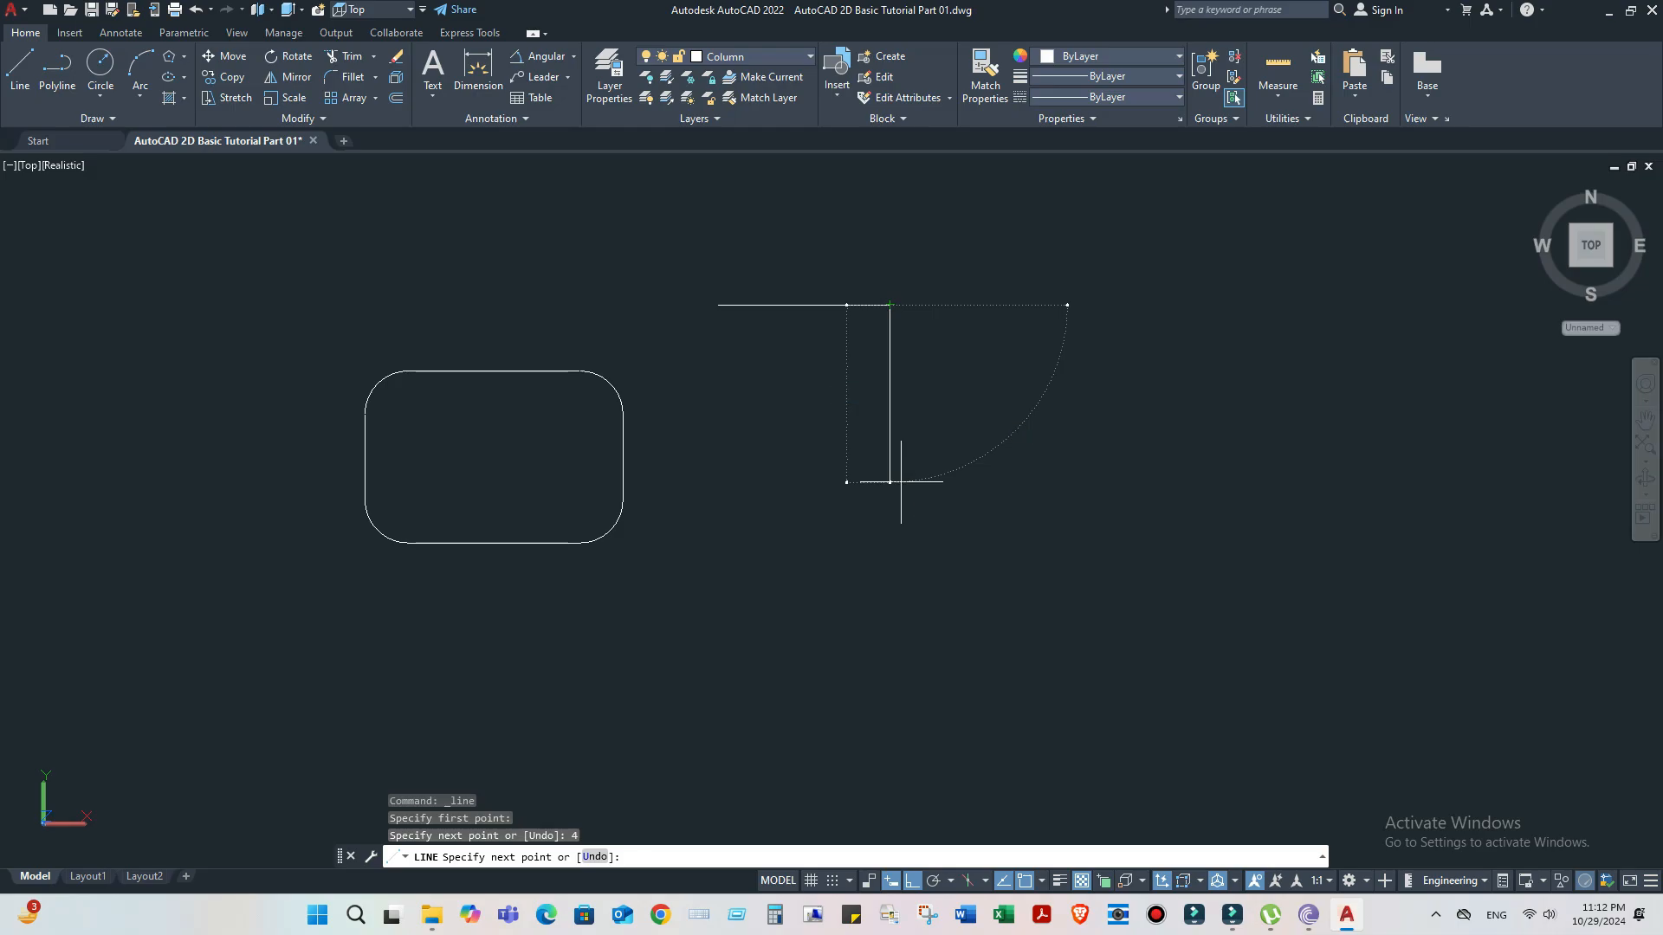
key("Return")
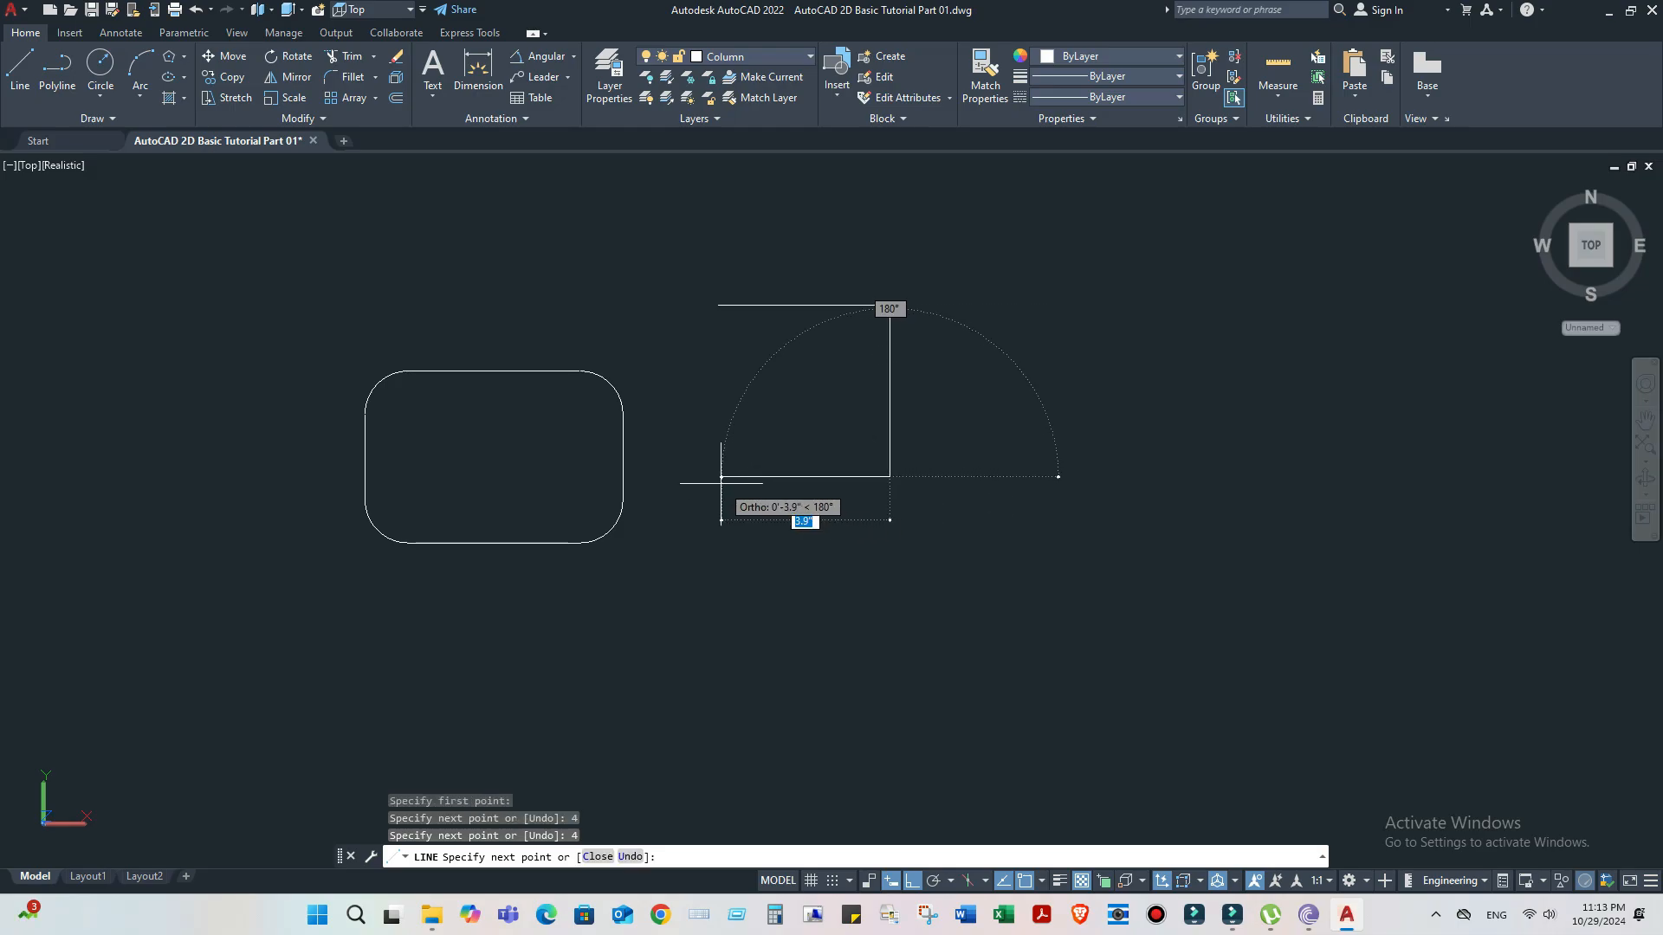
type("4")
key("Return")
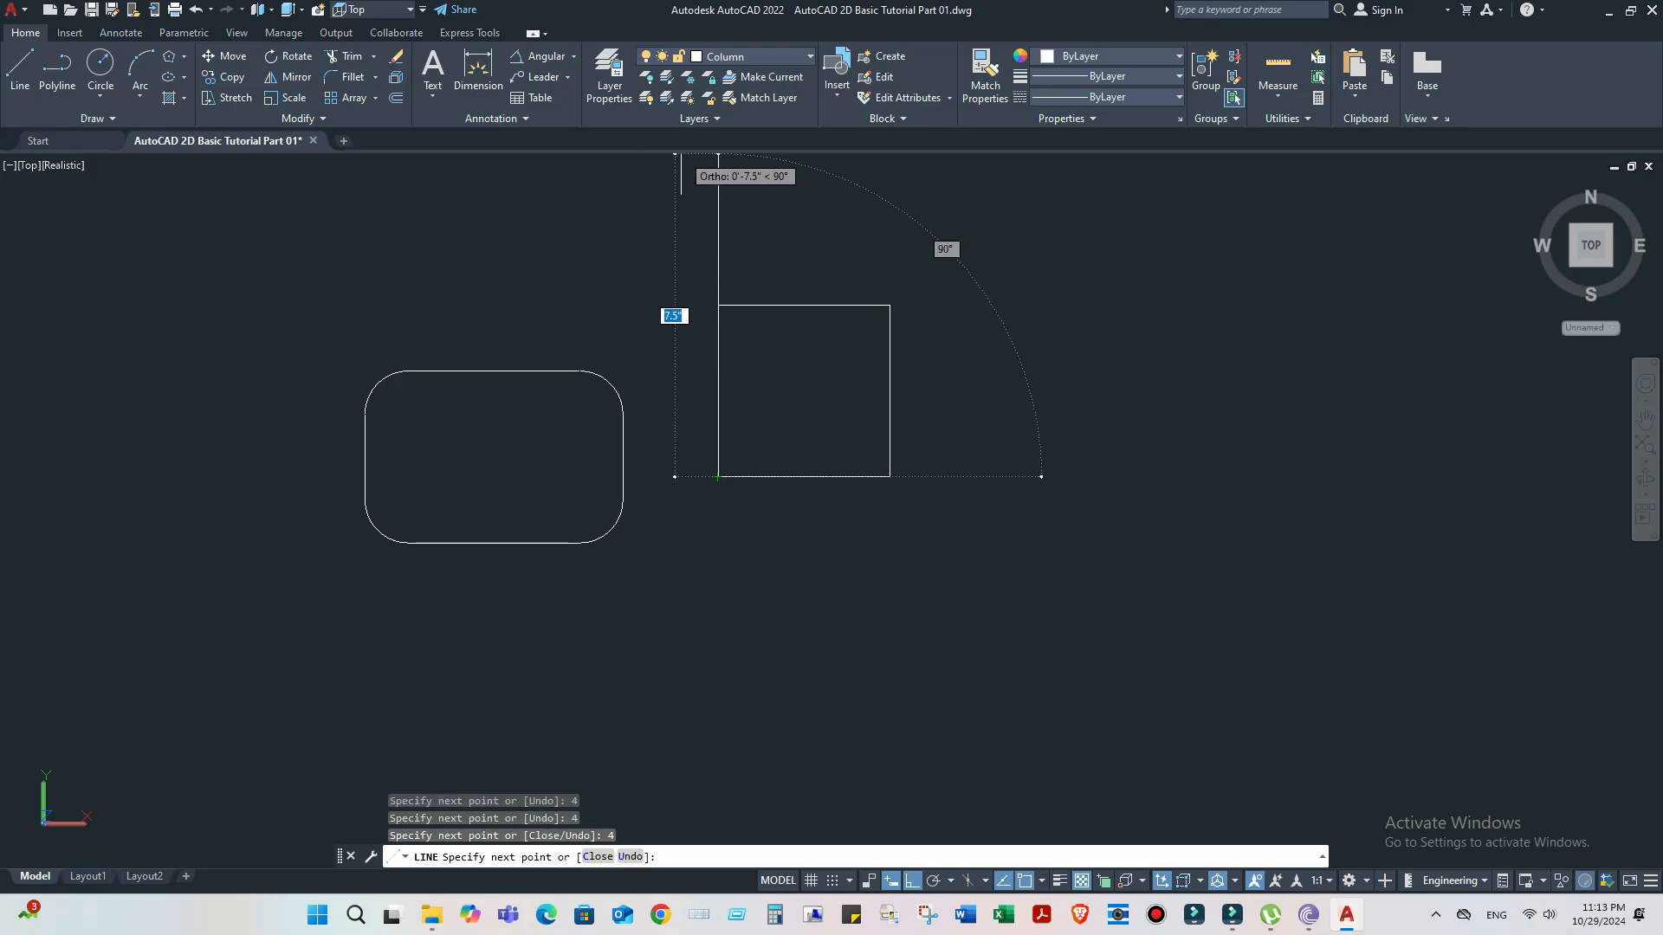
type("4")
key("Return")
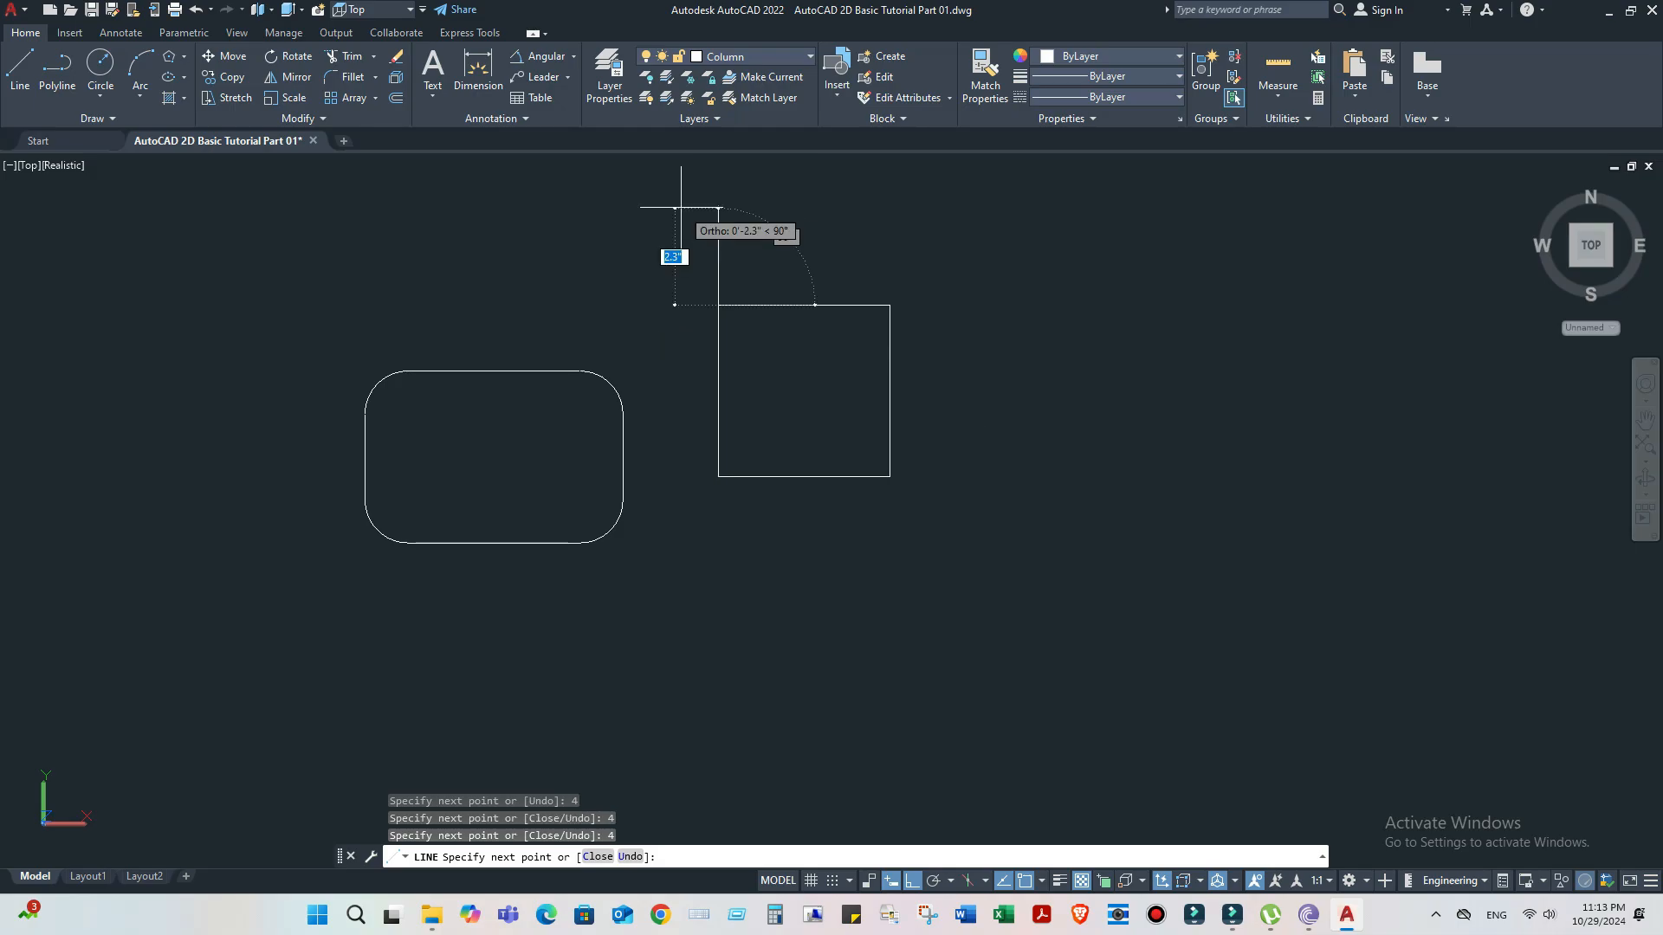
right_click(681, 208)
left_click(719, 218)
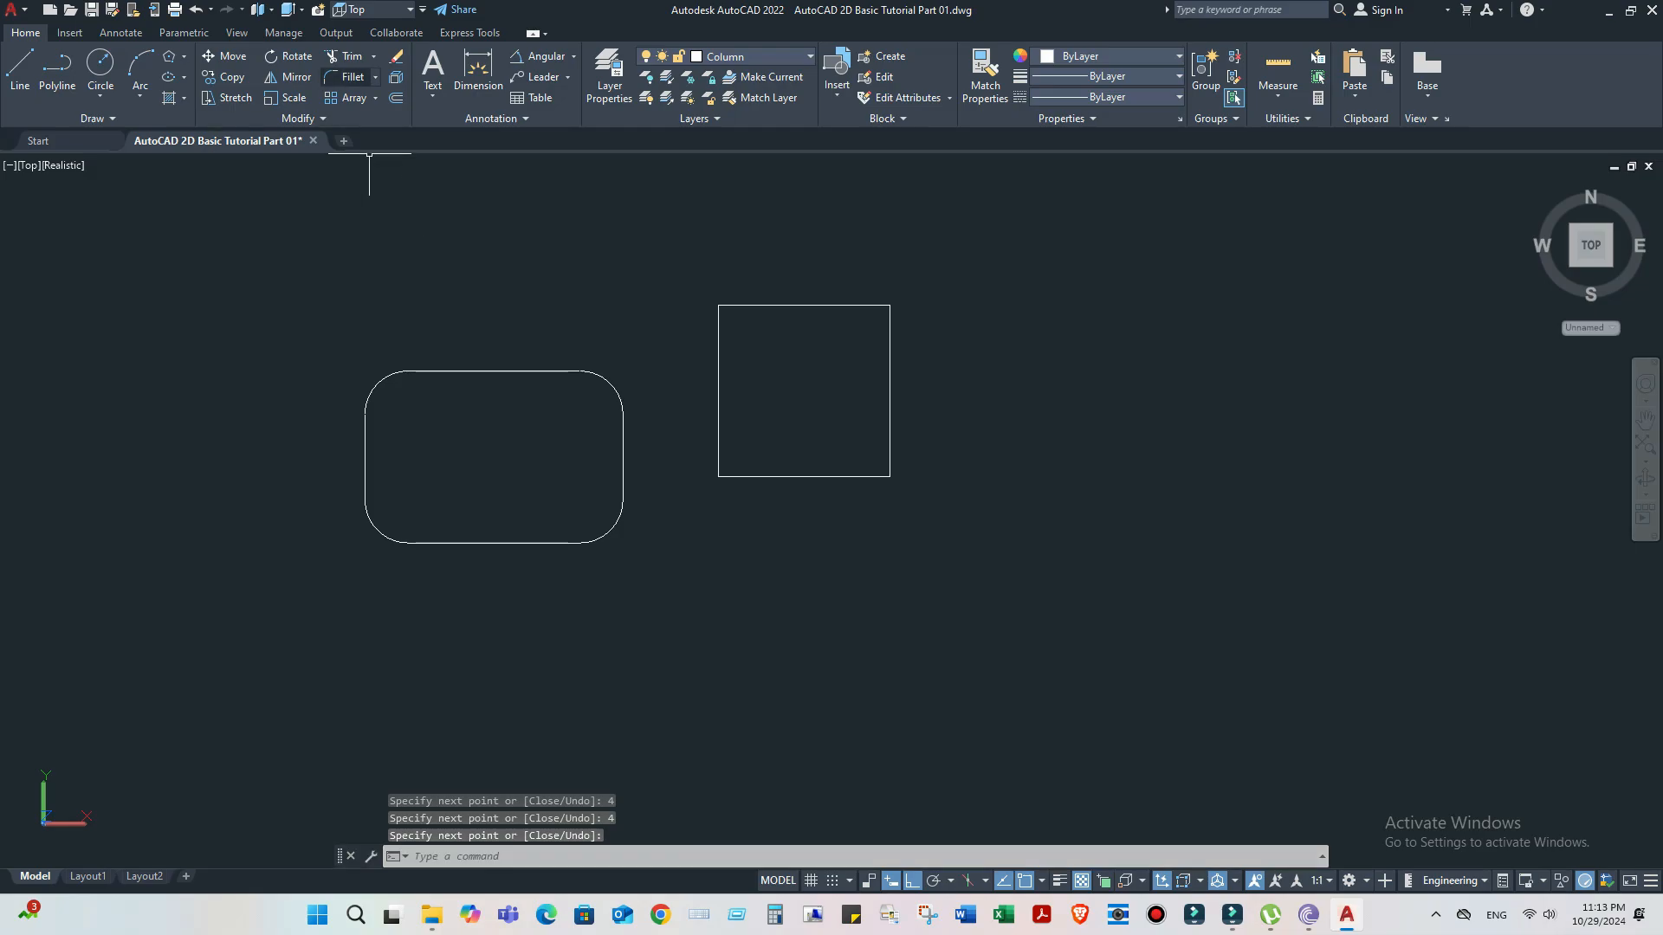
- Fillet the 4-inch square's upper-left corner with a 2-inch radius
left_click(349, 76)
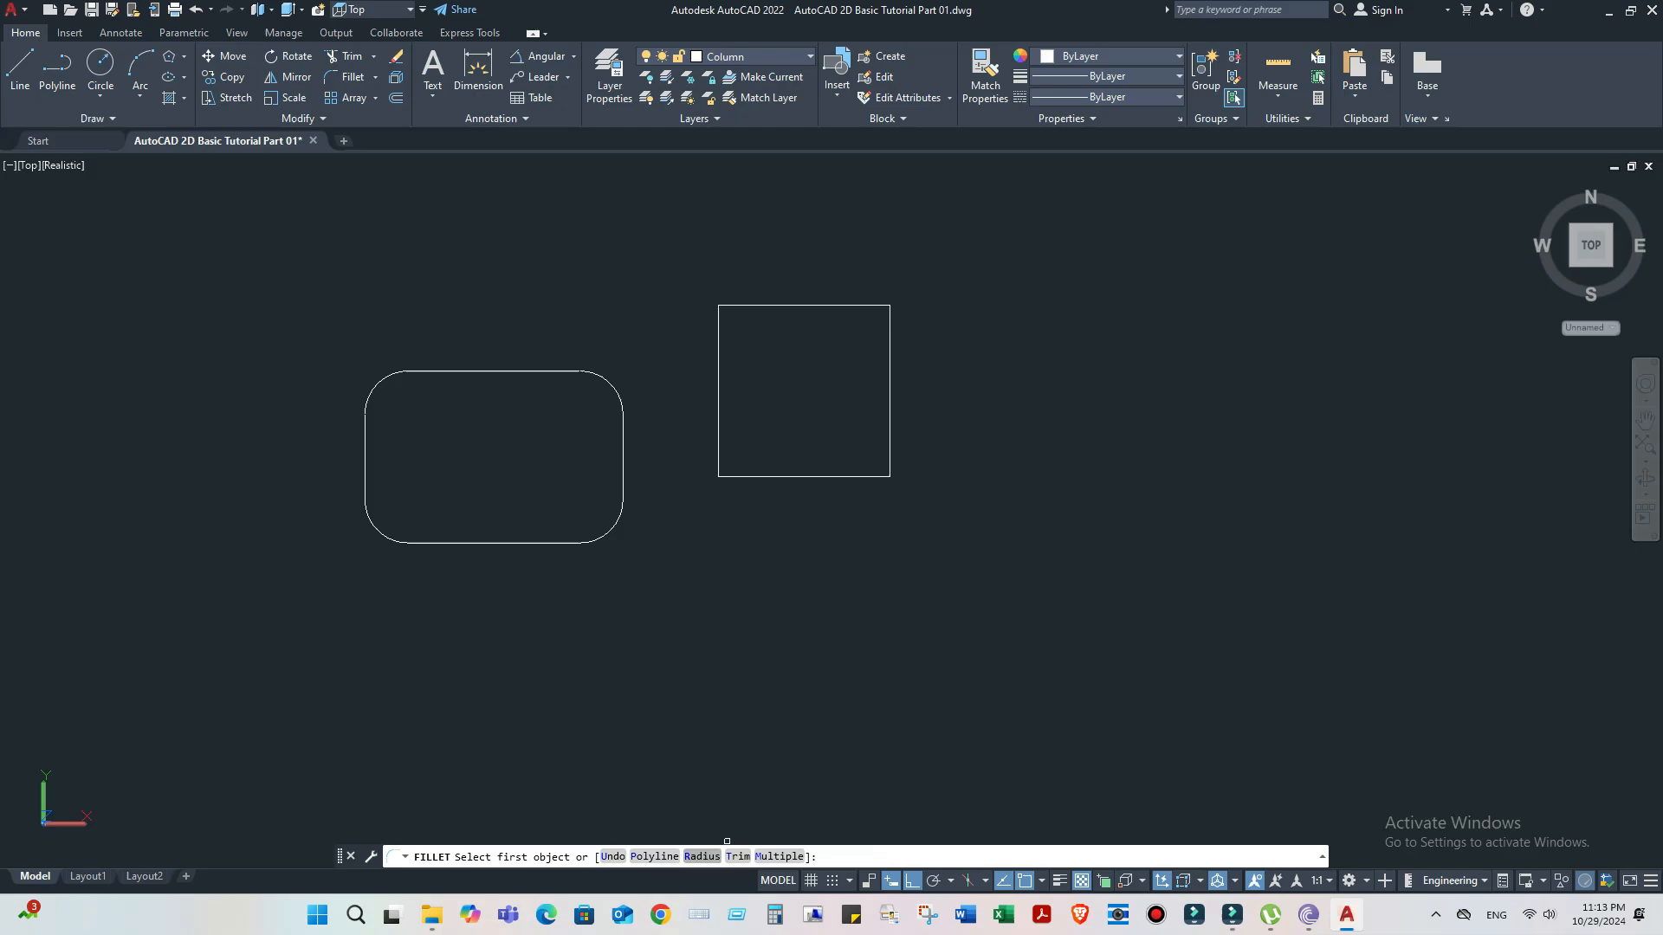
type("R")
key("Return")
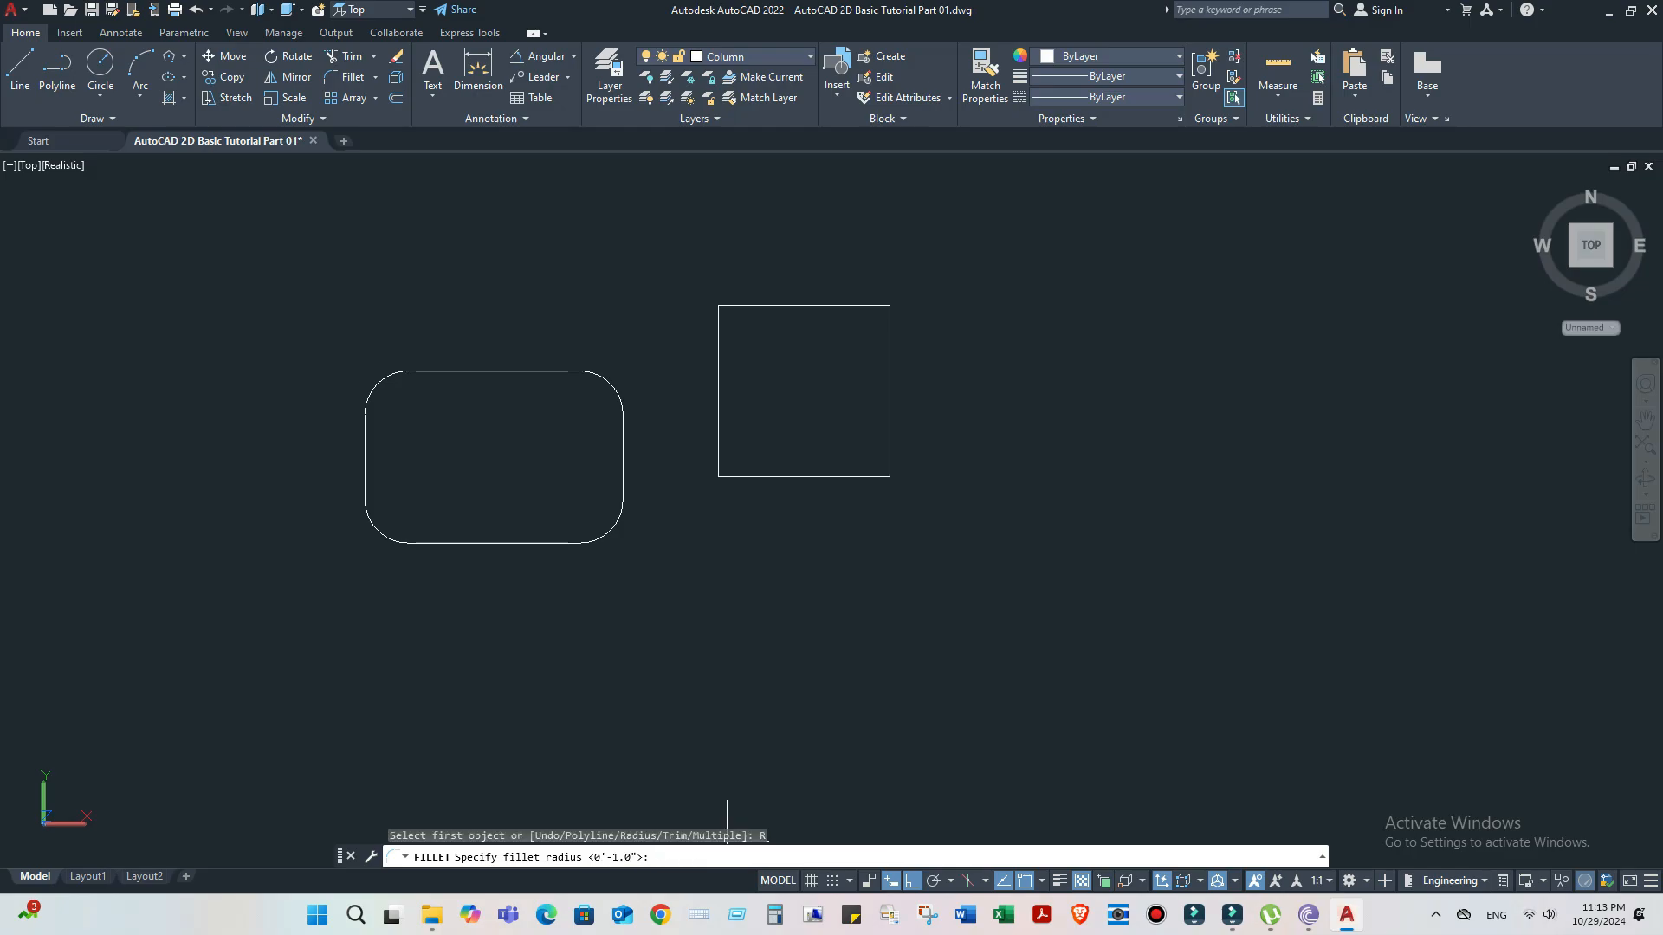
type("2")
key("Return")
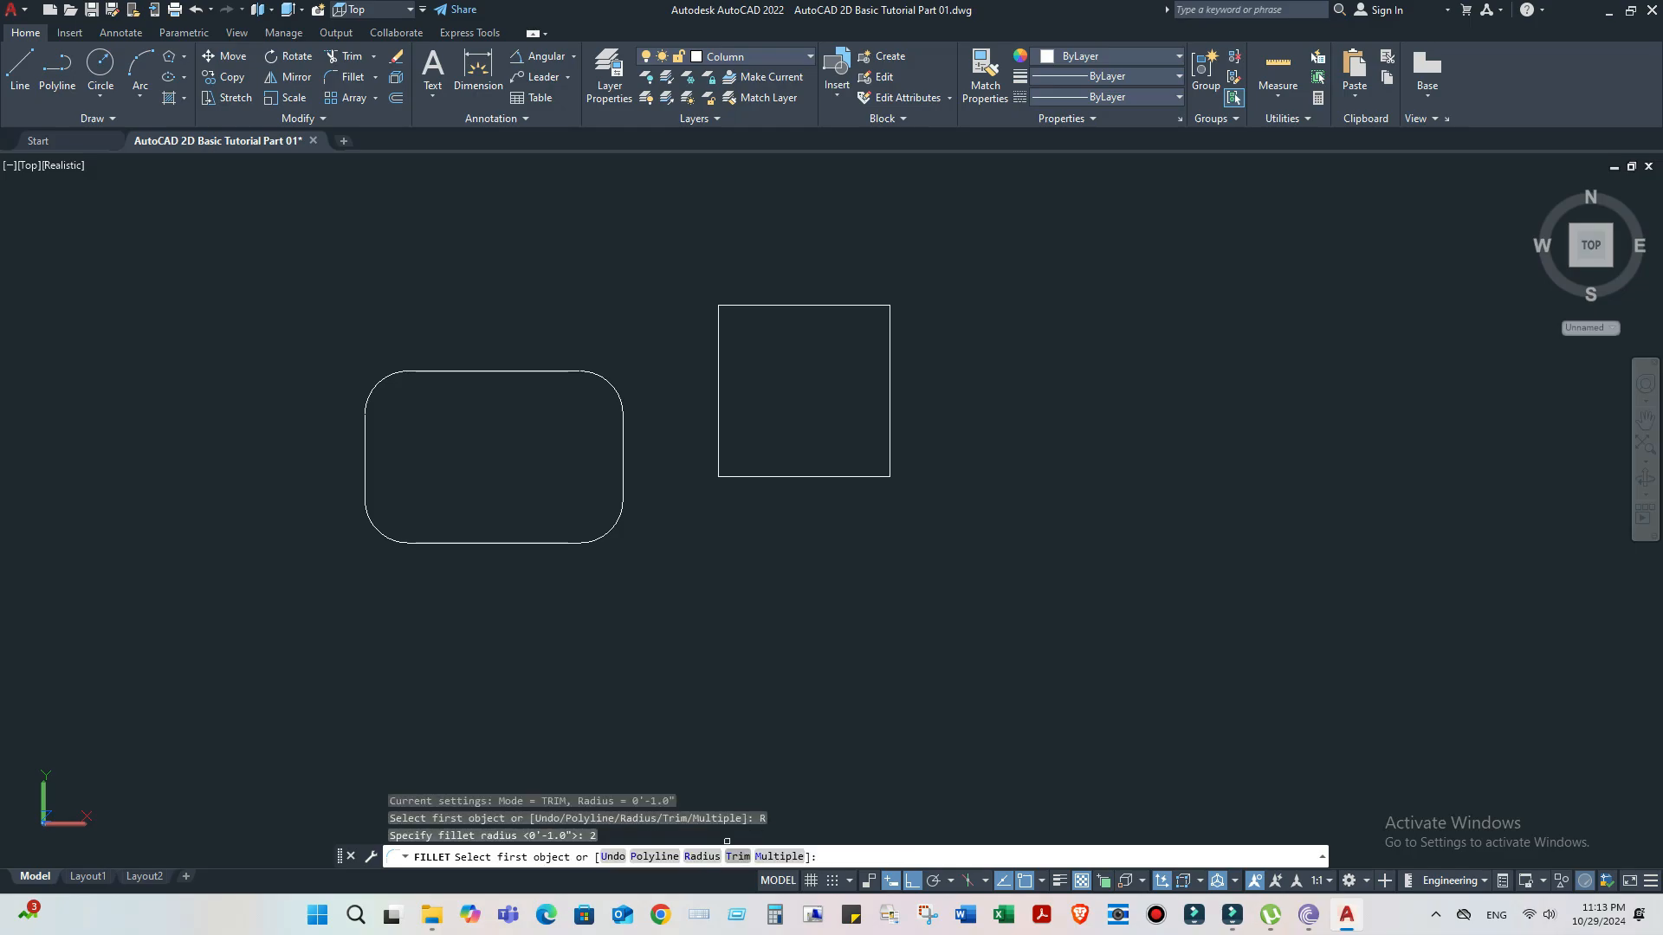
left_click(754, 305)
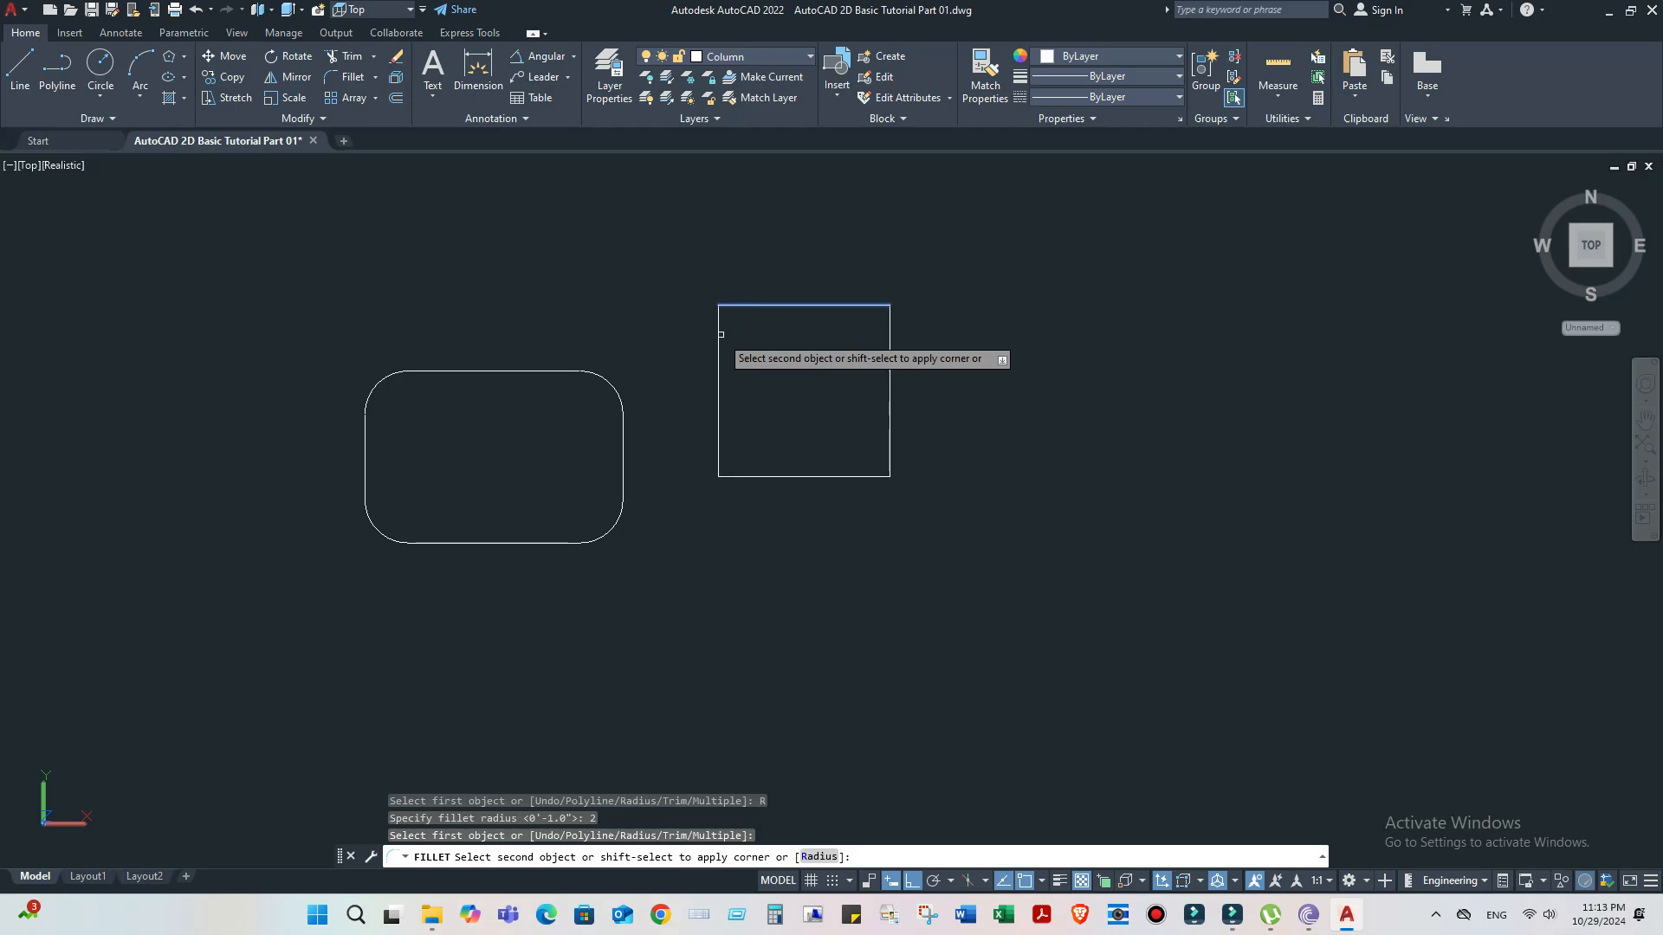
left_click(720, 334)
- Fillet the 4-inch square's upper-right and lower-right corners with the same 2-inch radius
right_click(710, 299)
left_click(806, 311)
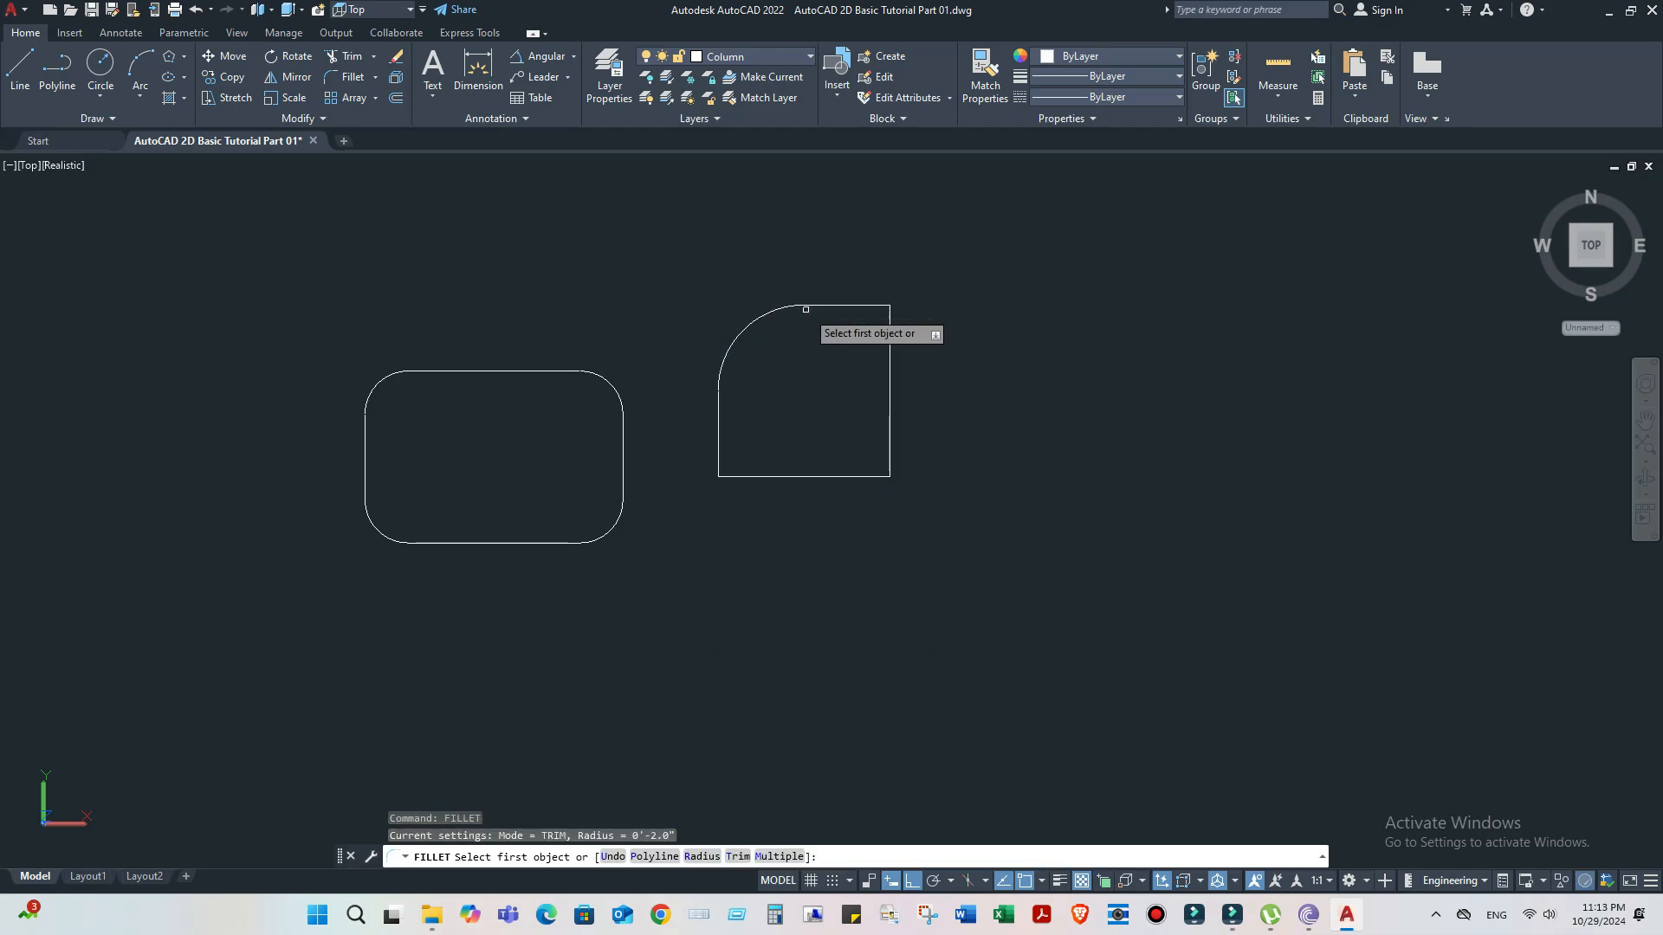
left_click(806, 307)
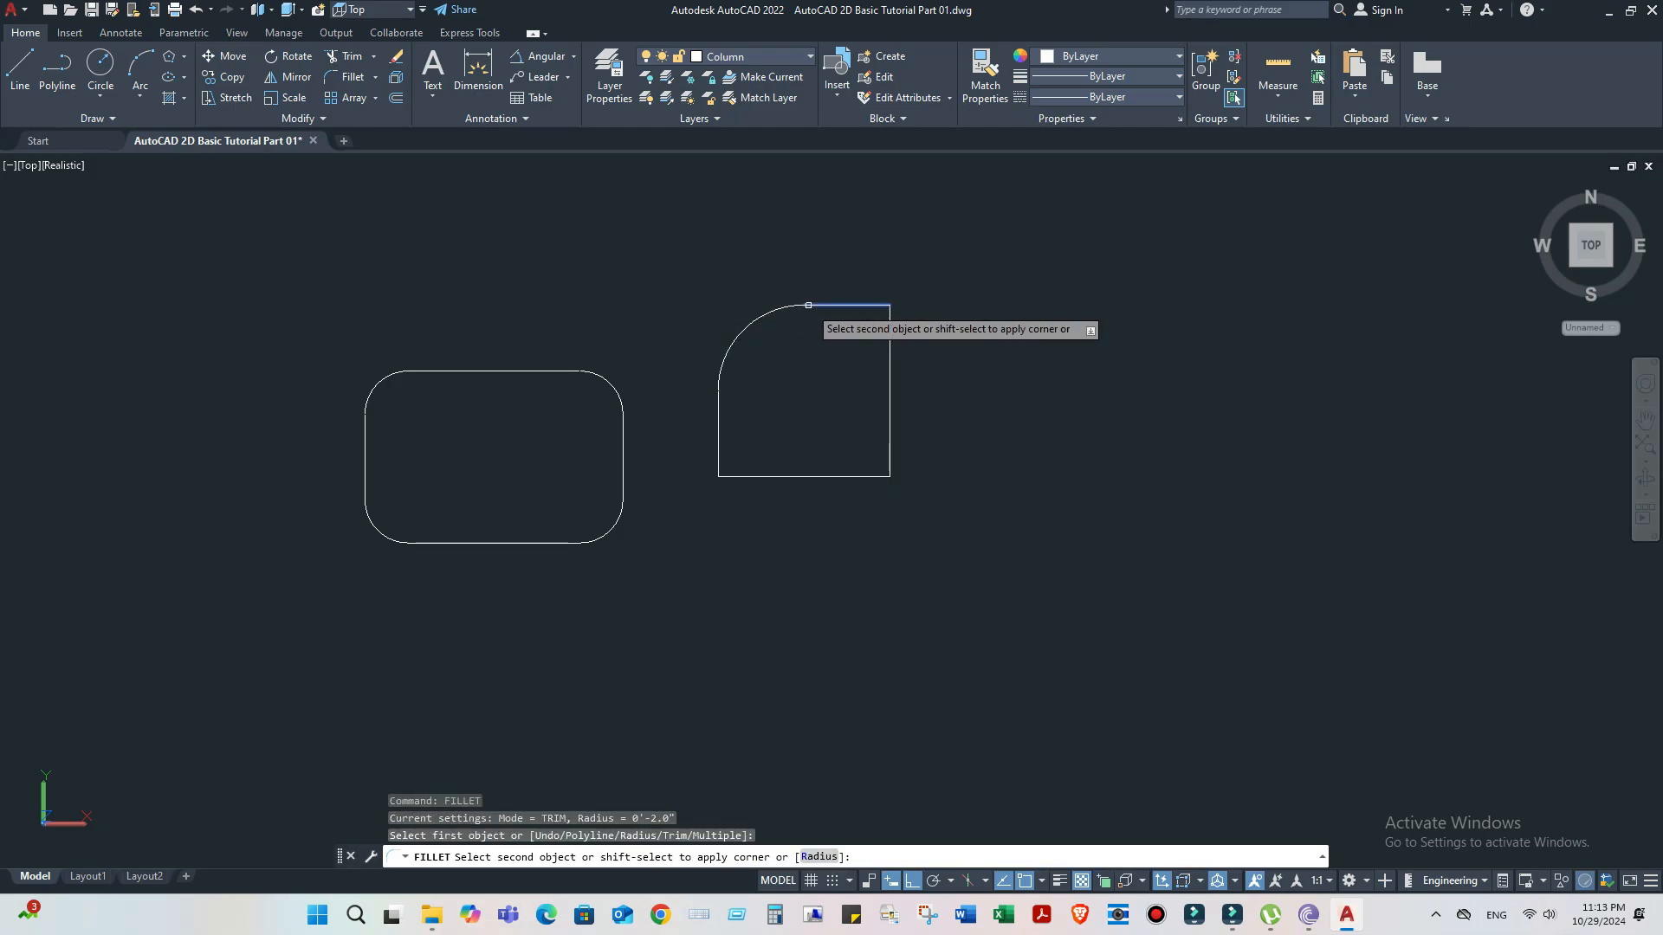
left_click(887, 350)
right_click(903, 312)
left_click(936, 326)
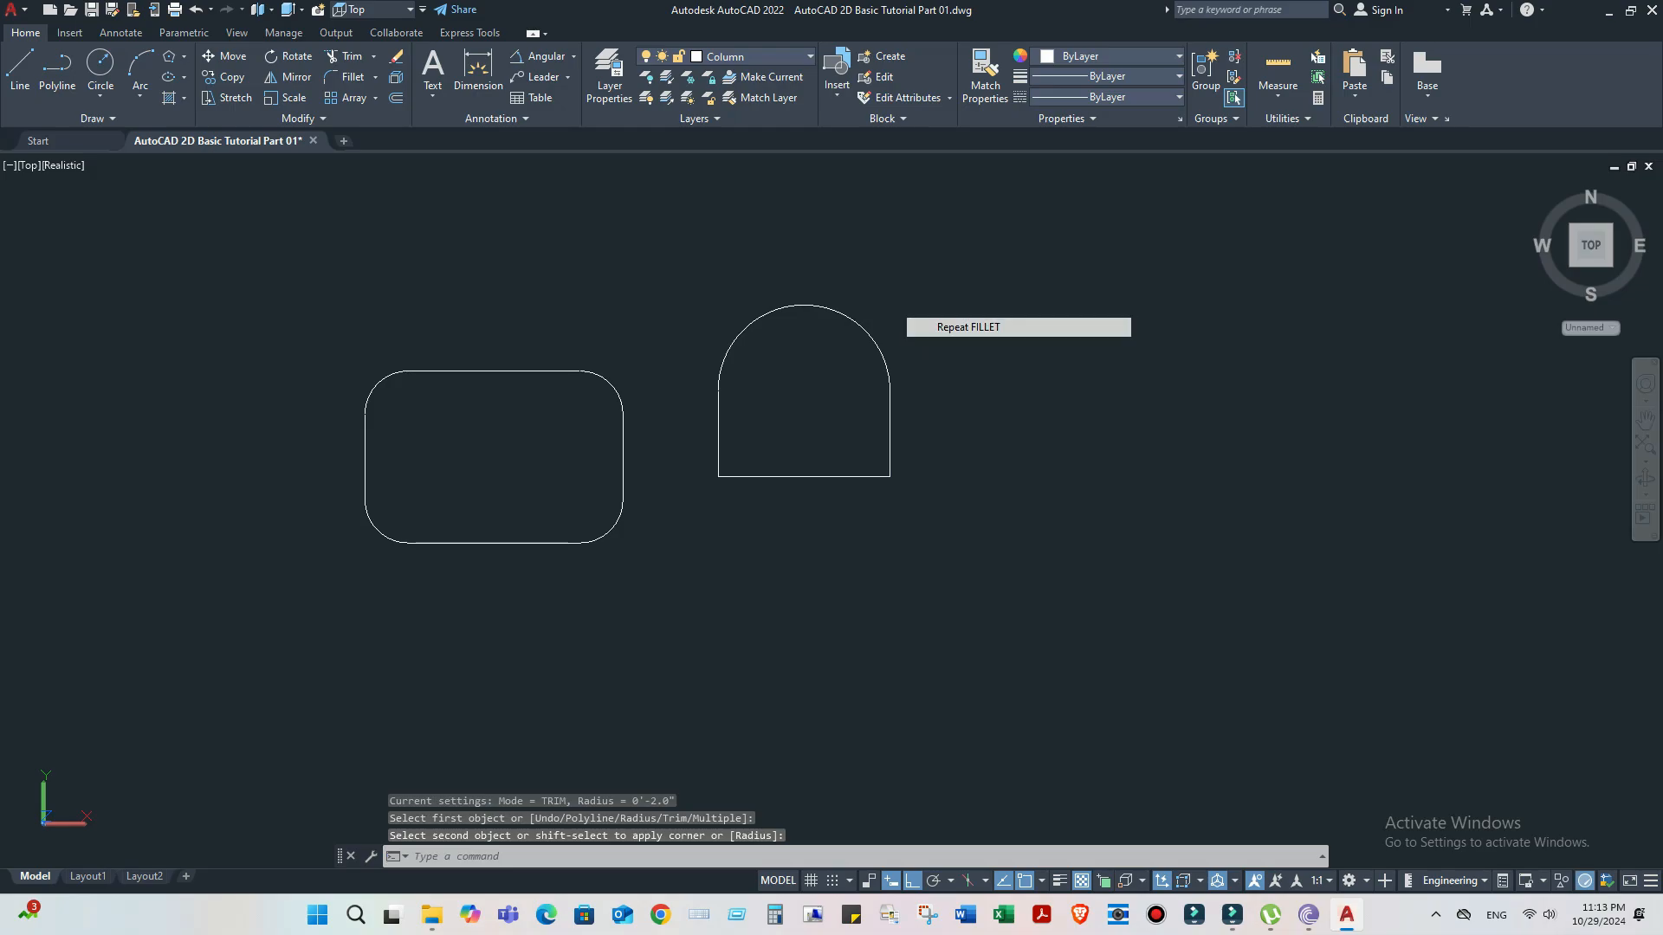
left_click(891, 424)
left_click(859, 474)
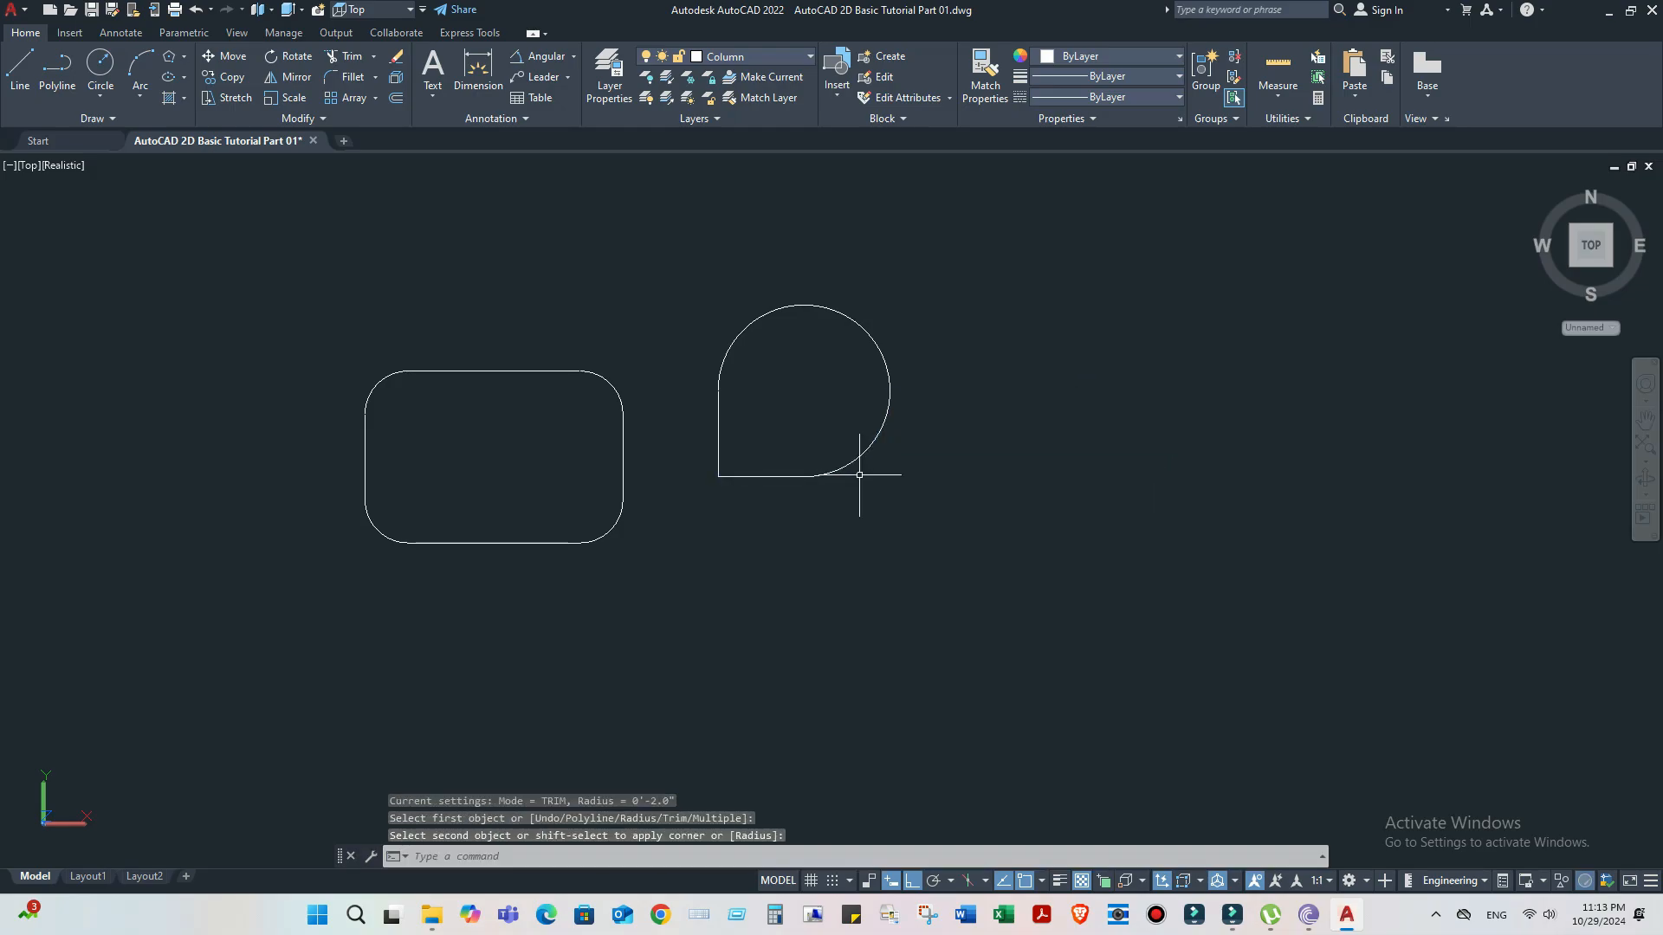
- Fillet the 4-inch square's remaining lower-left corner with the same radius, turning the shape into a full circle
right_click(837, 417)
left_click(858, 427)
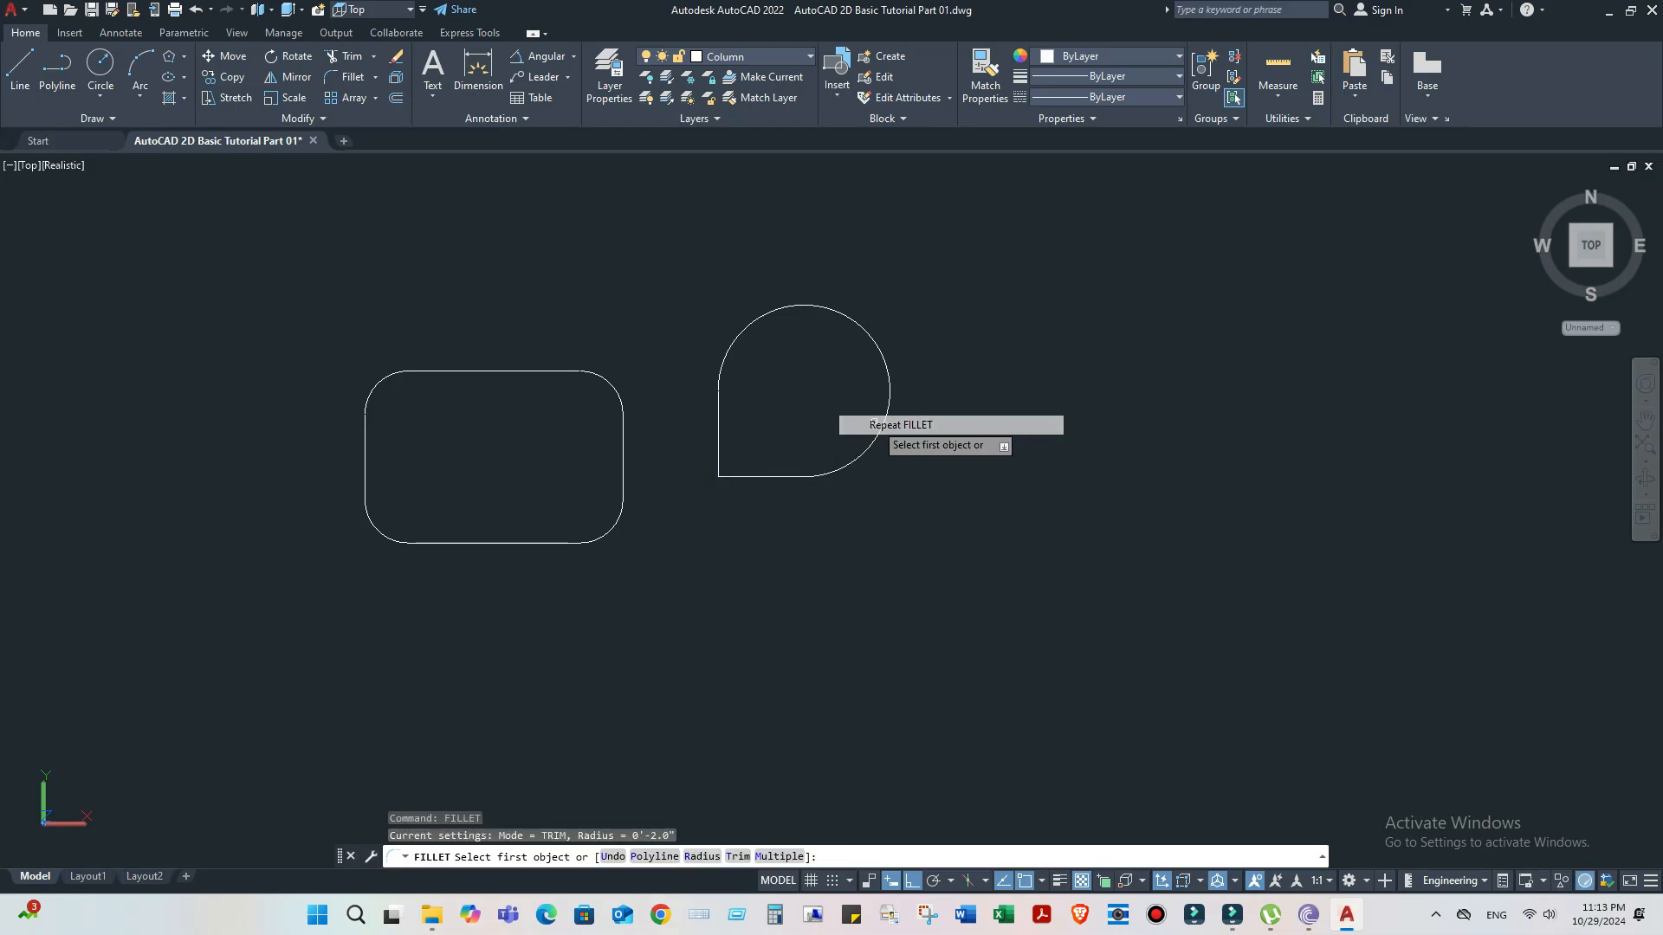
left_click(781, 475)
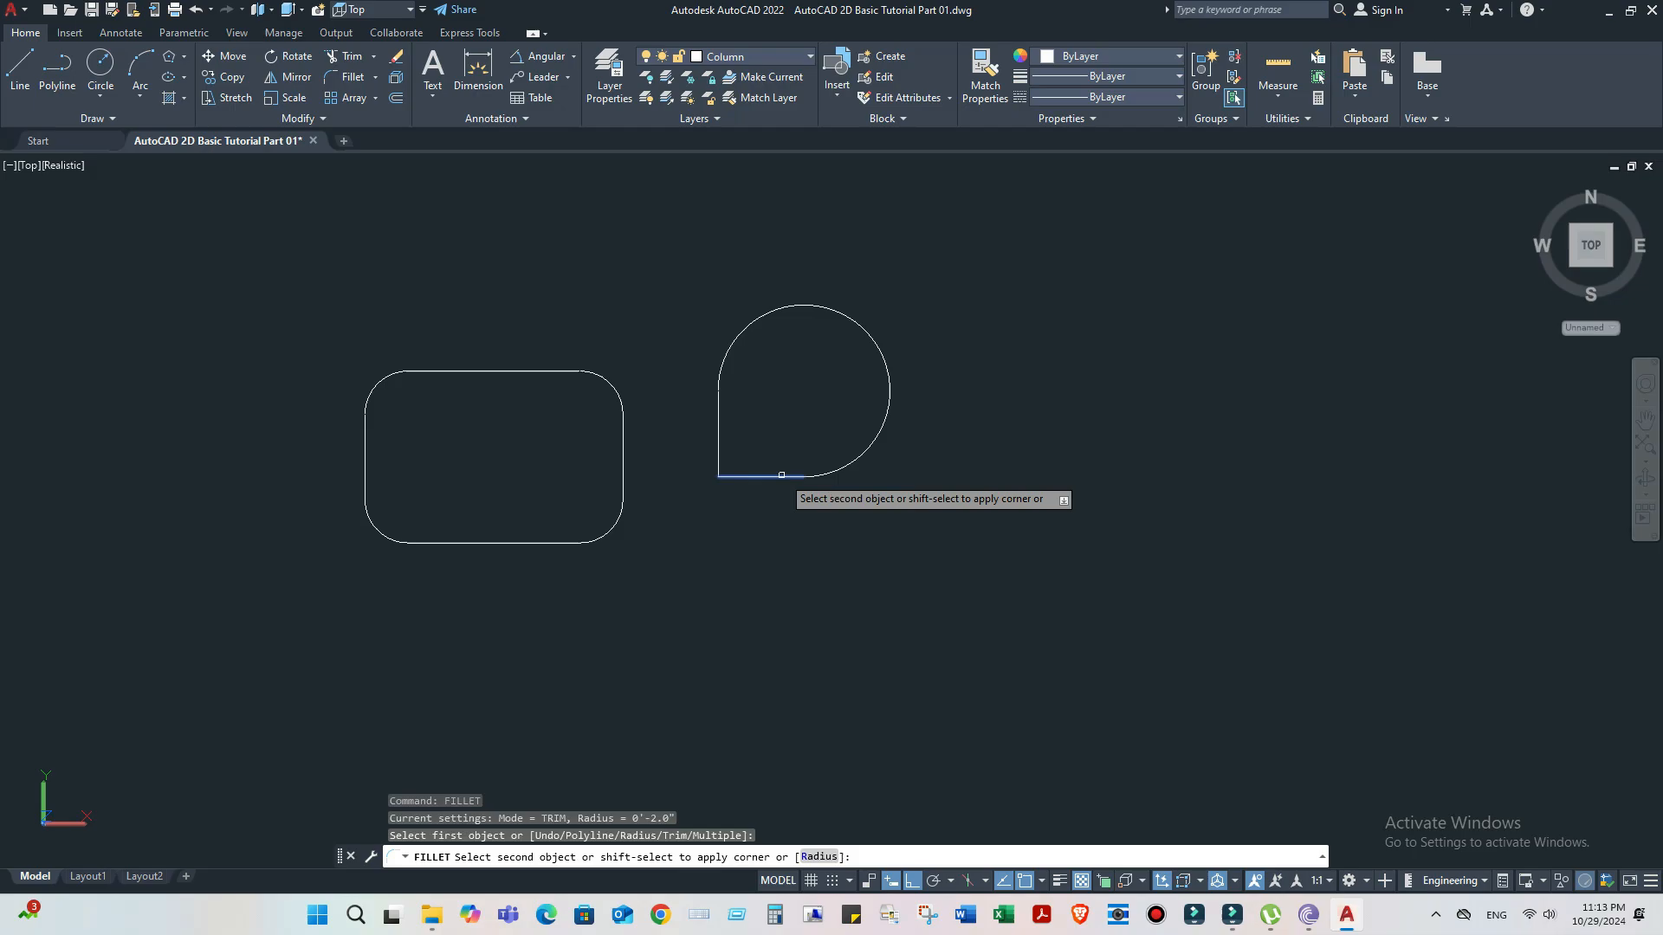
left_click(722, 433)
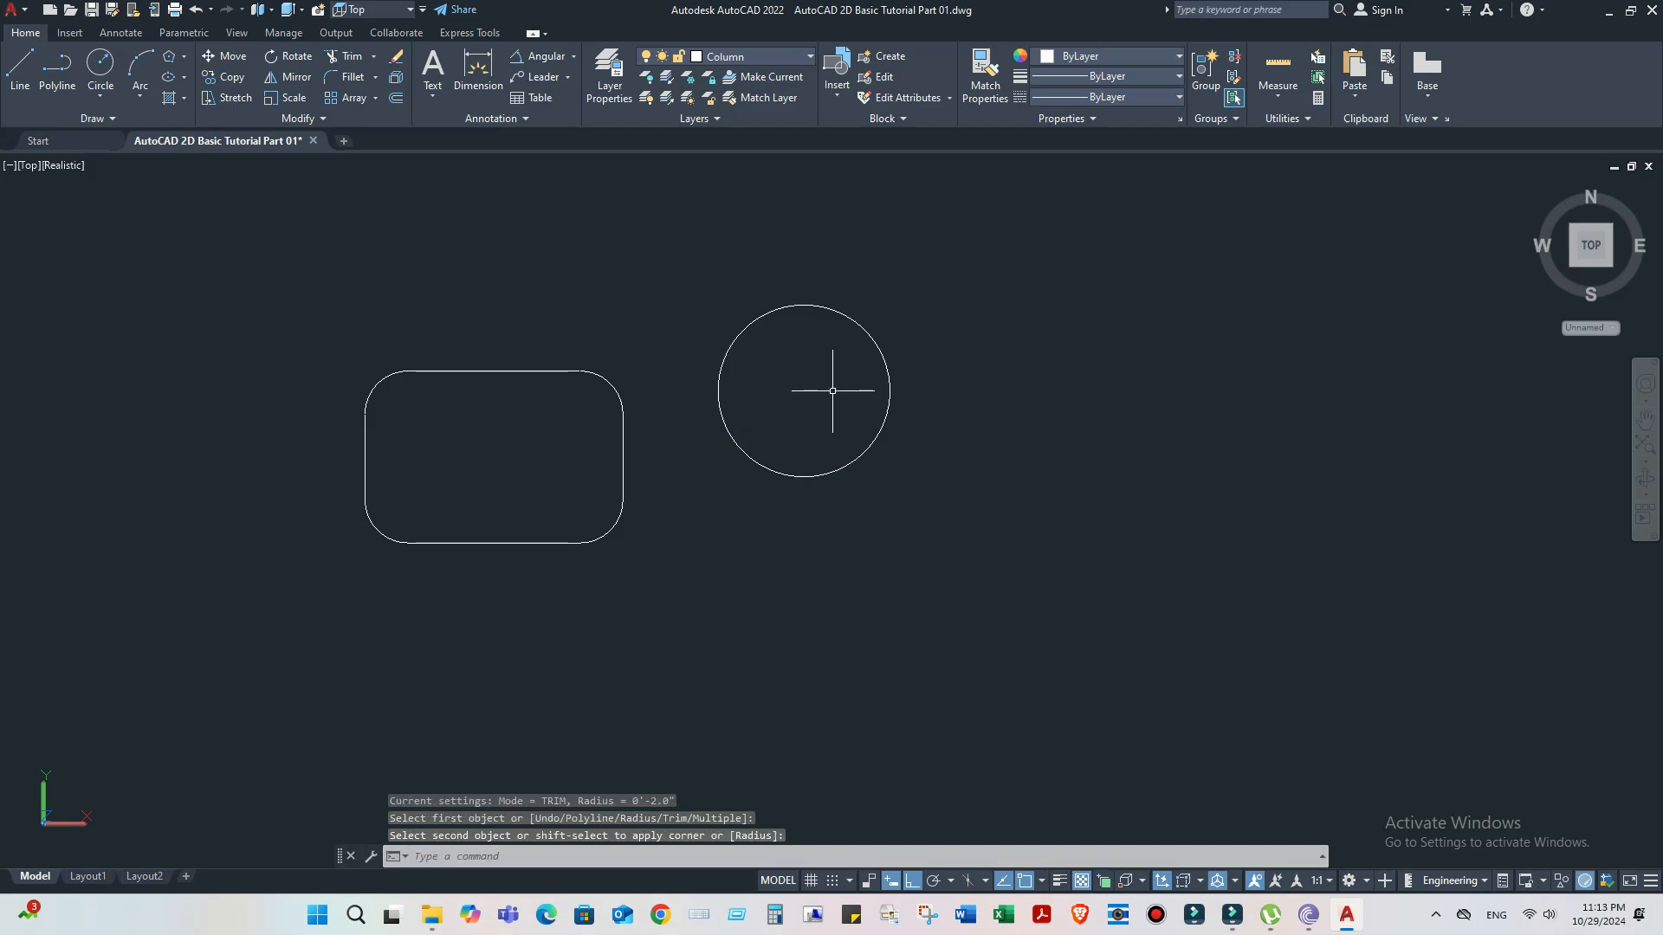
left_click(999, 254)
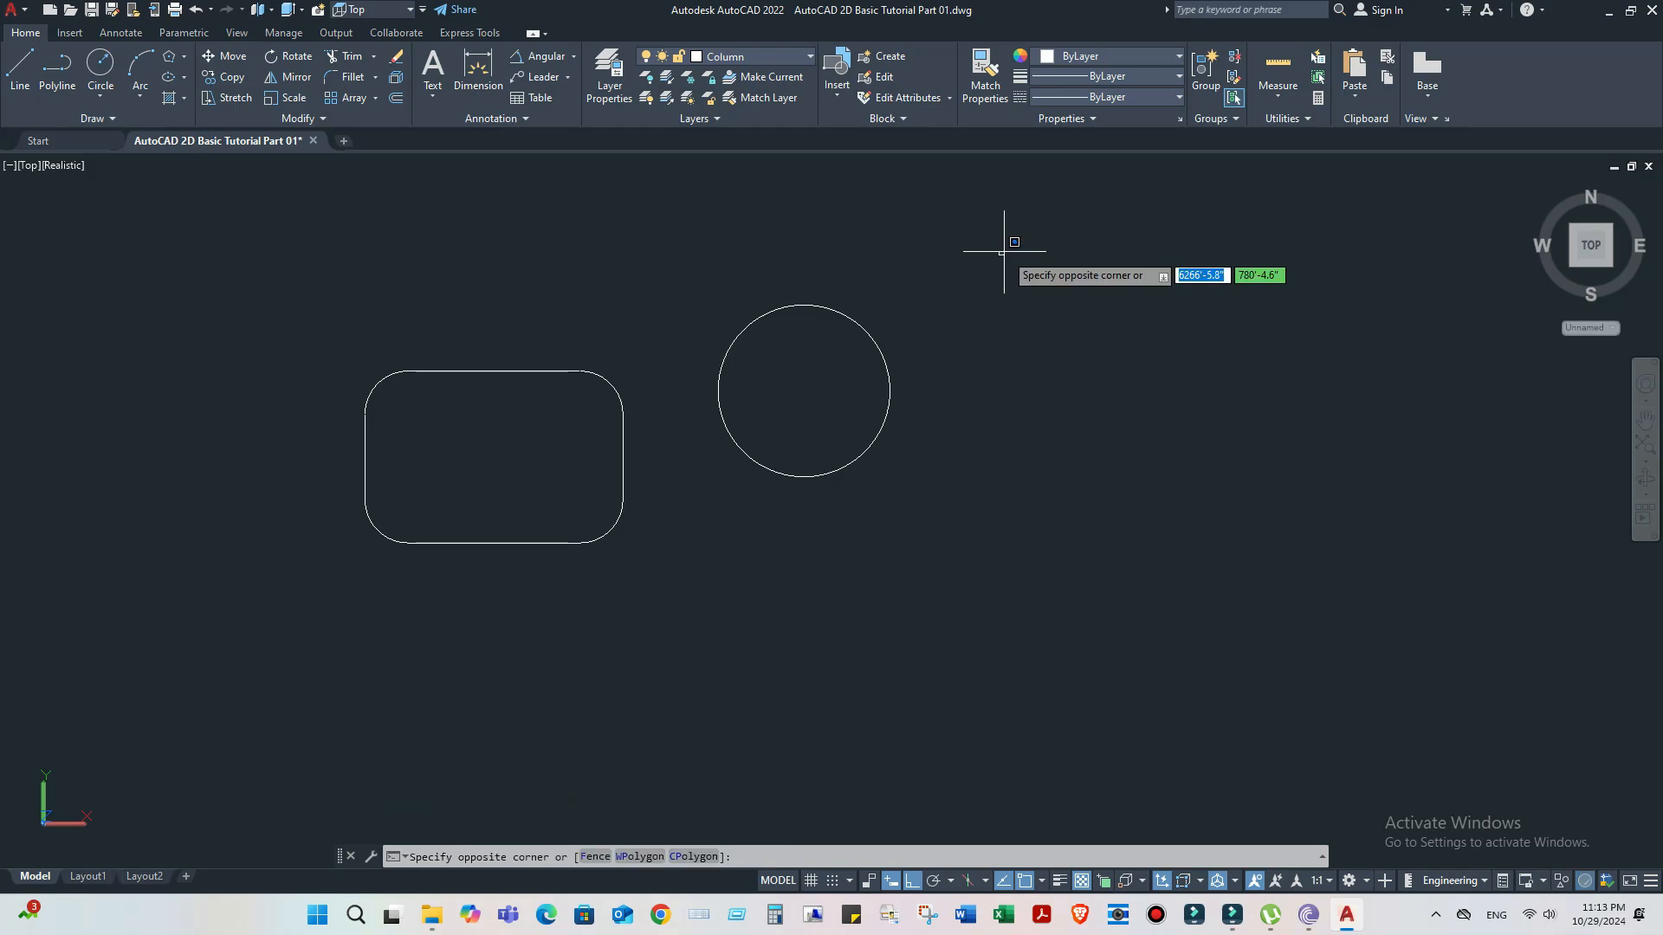
left_click(999, 255)
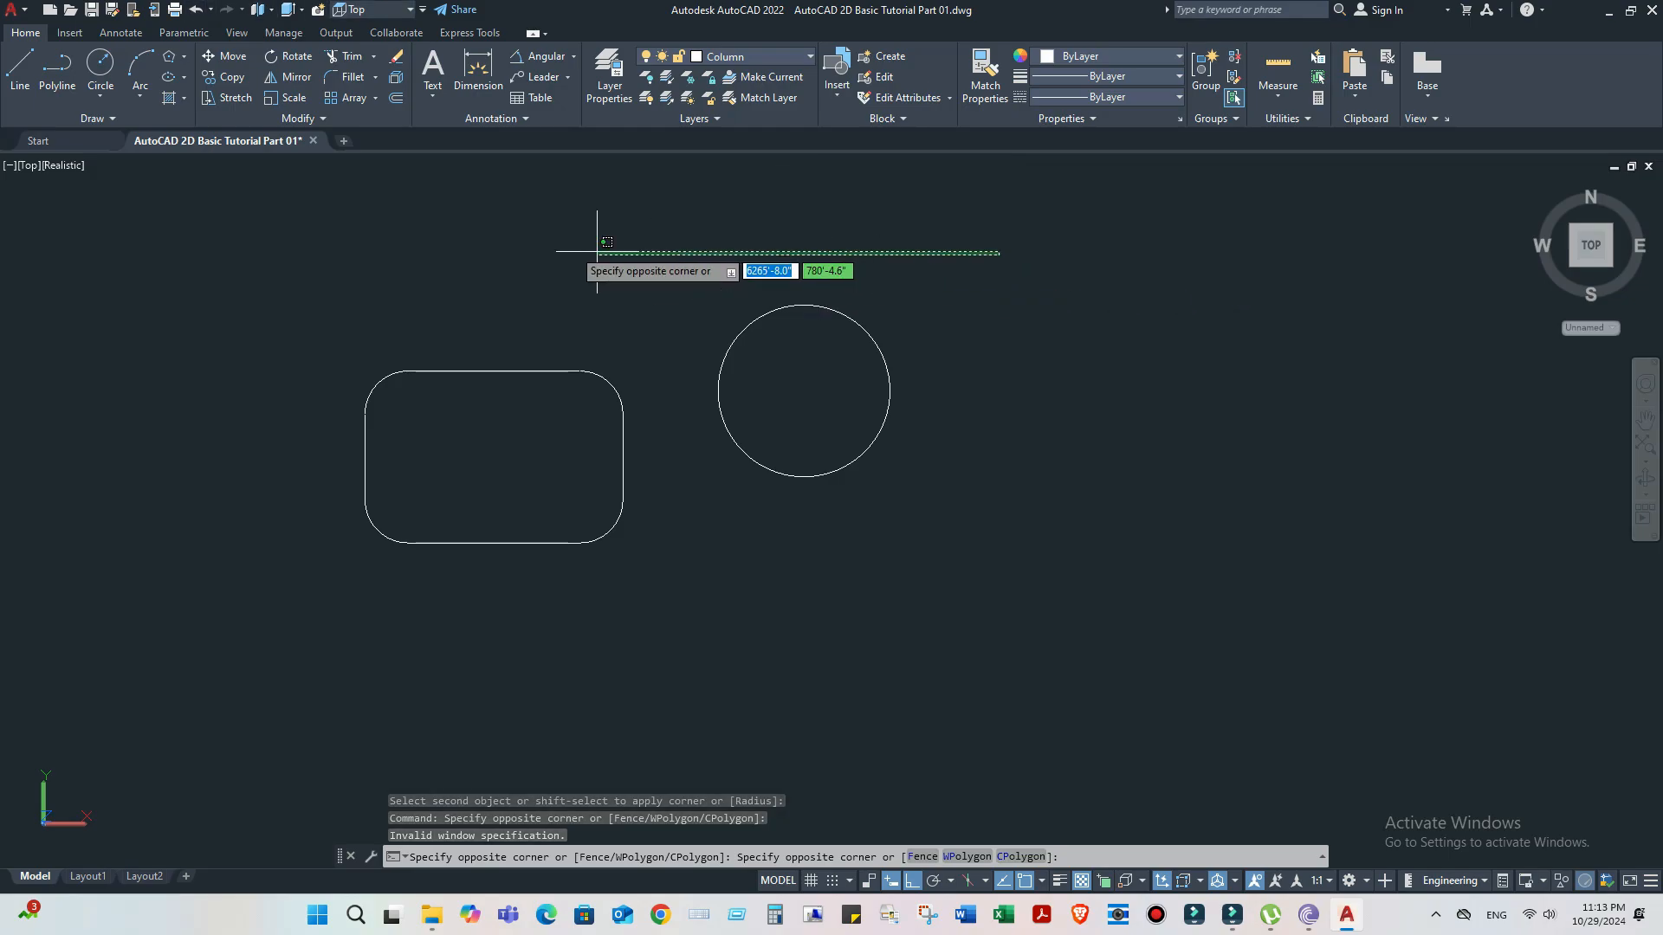
- Draw a 5 by 5 inch square from four connected lines below the circular shape
left_click(19, 69)
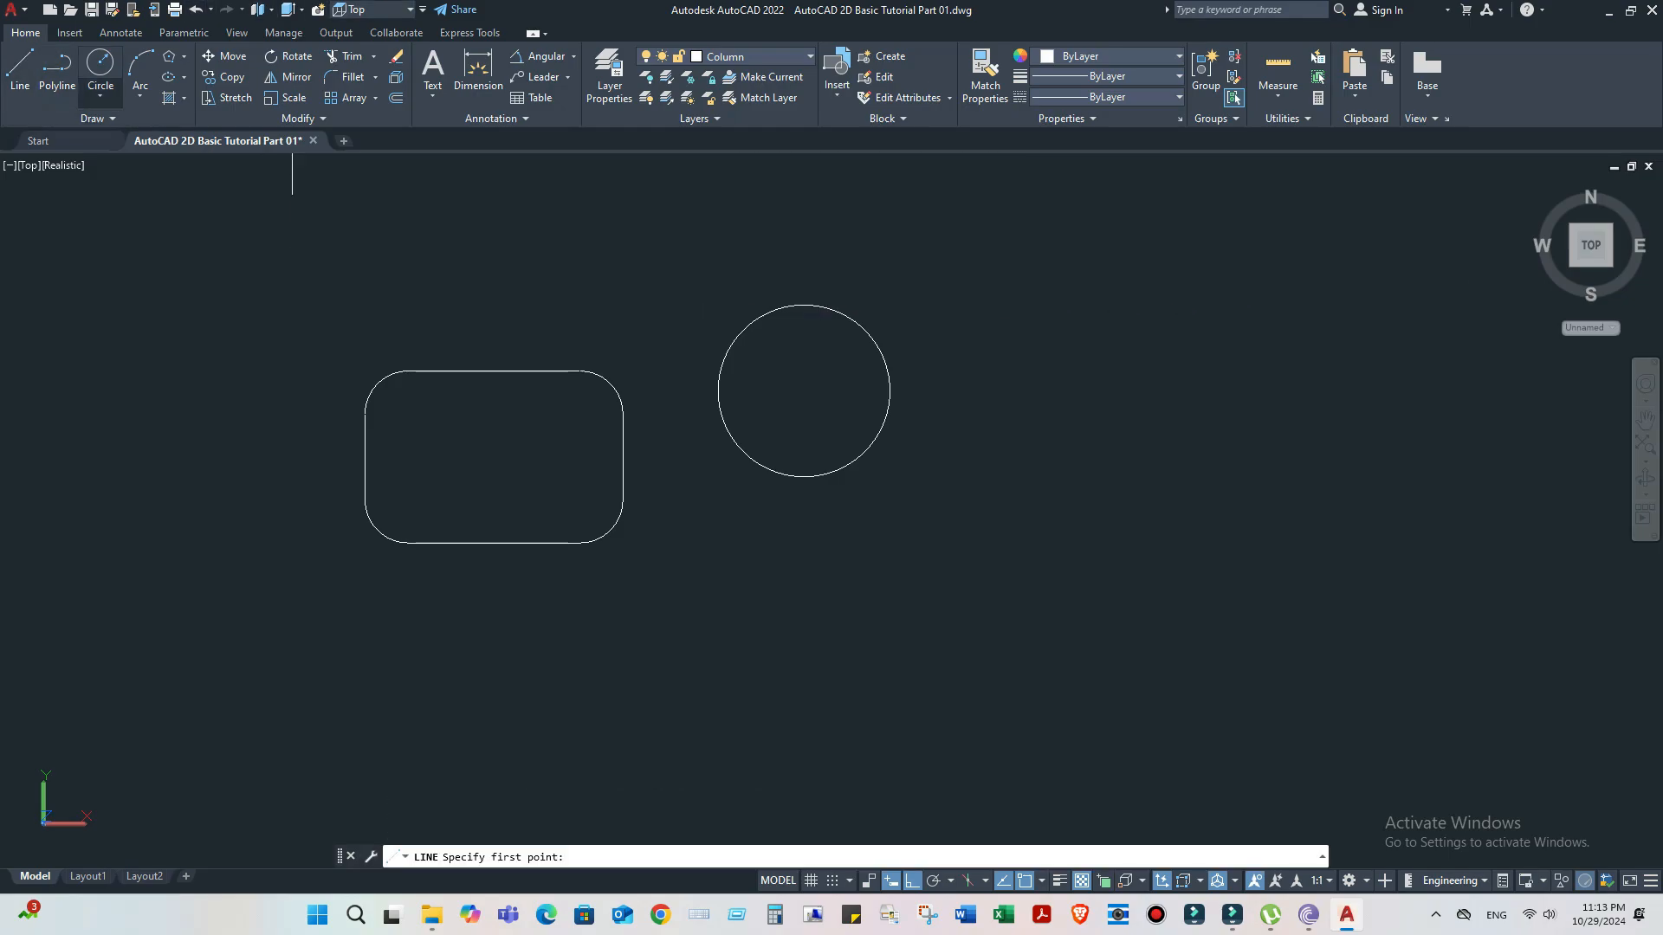
left_click(705, 559)
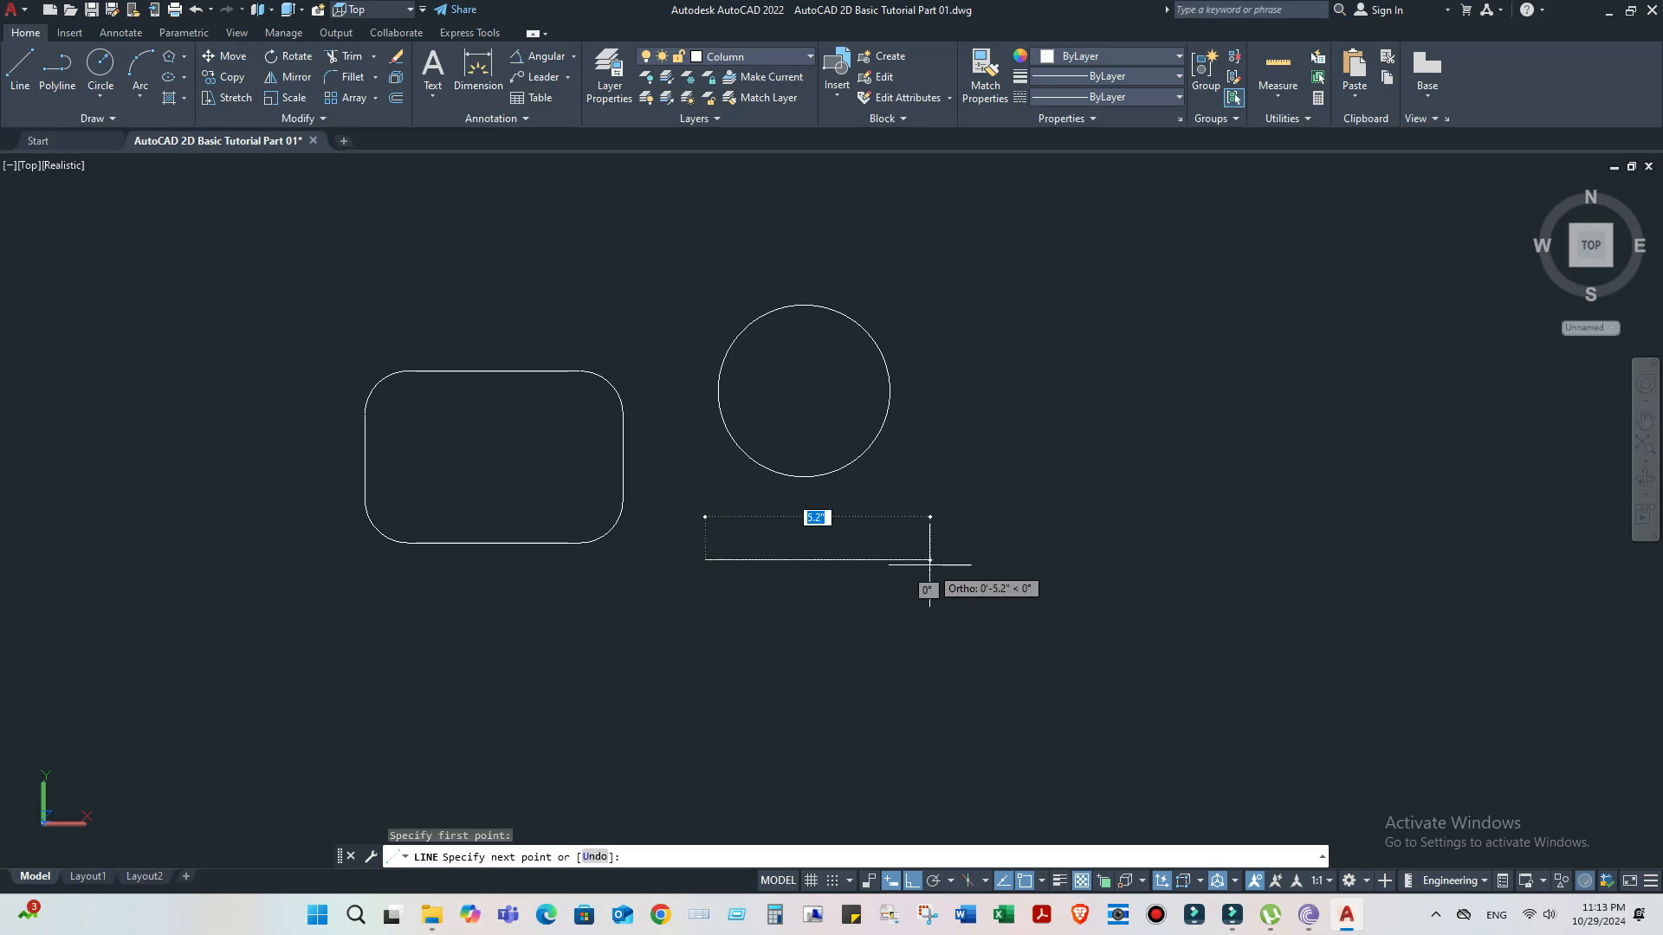
type("5")
key("Return")
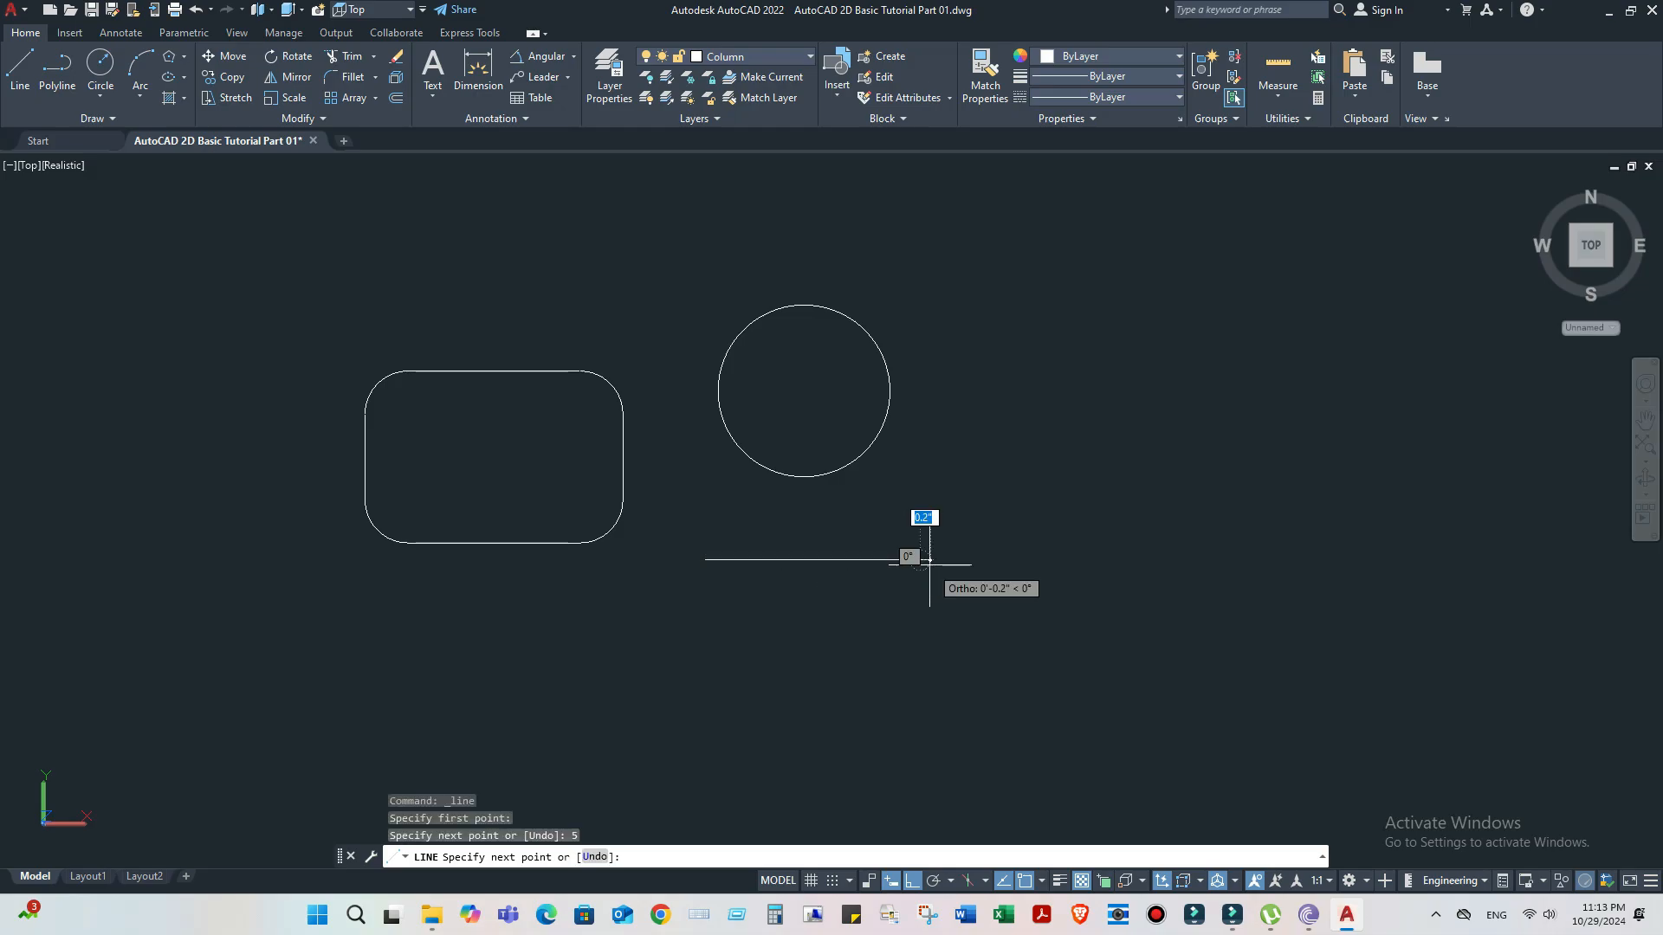
type("5")
key("Return")
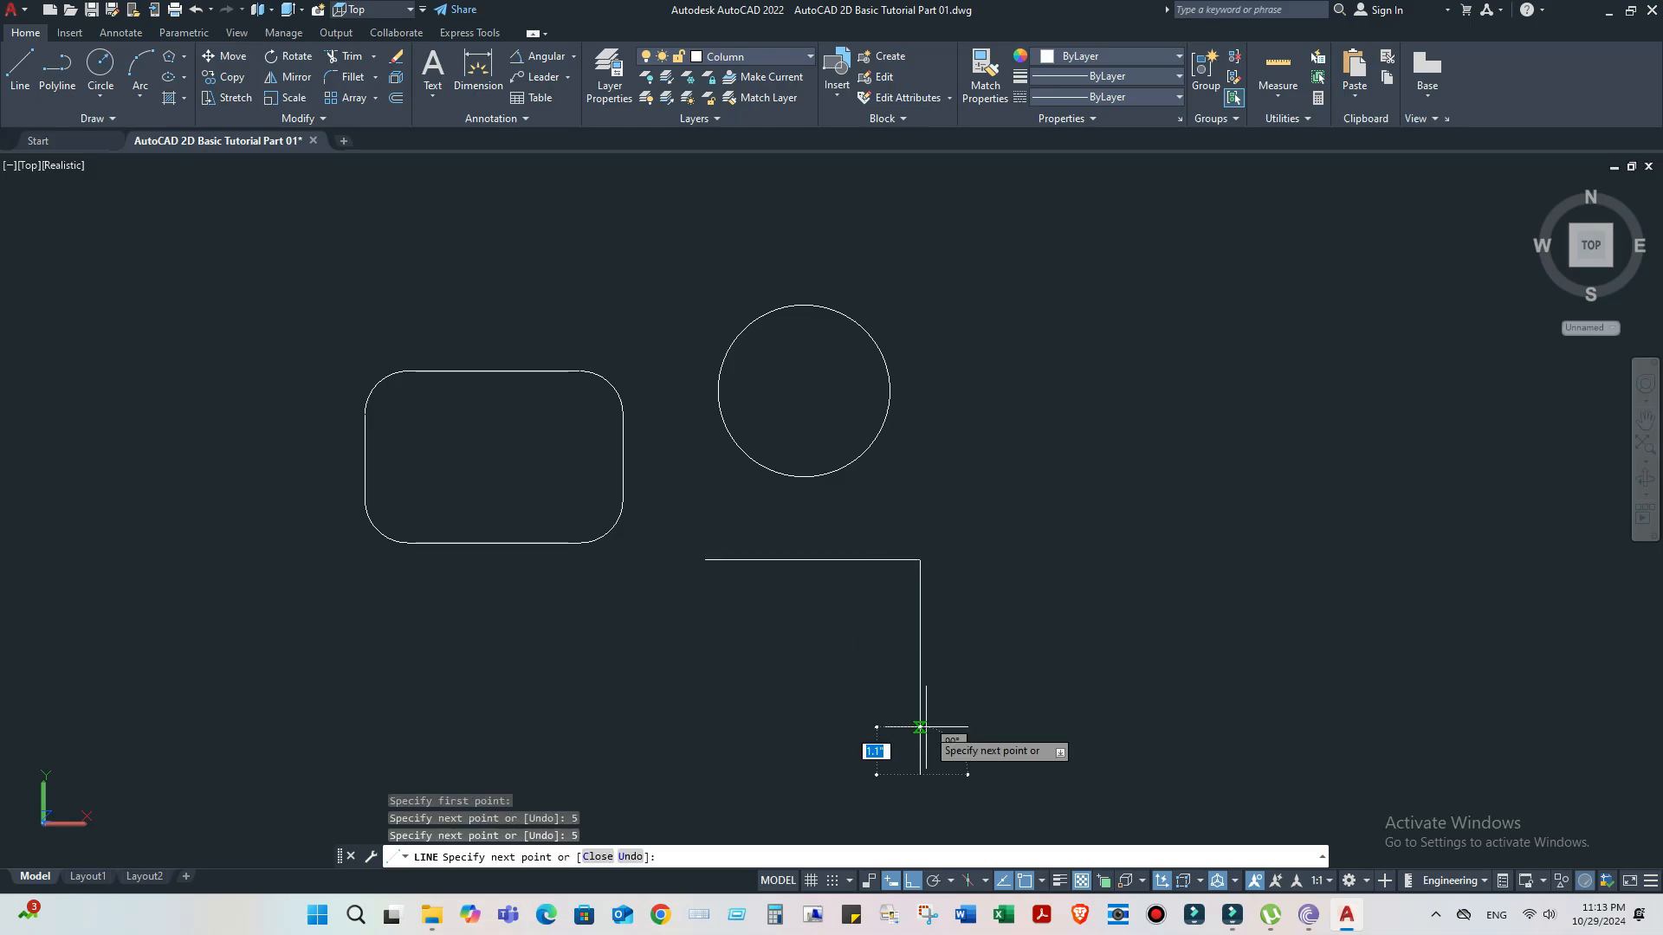
type("5")
key("Return")
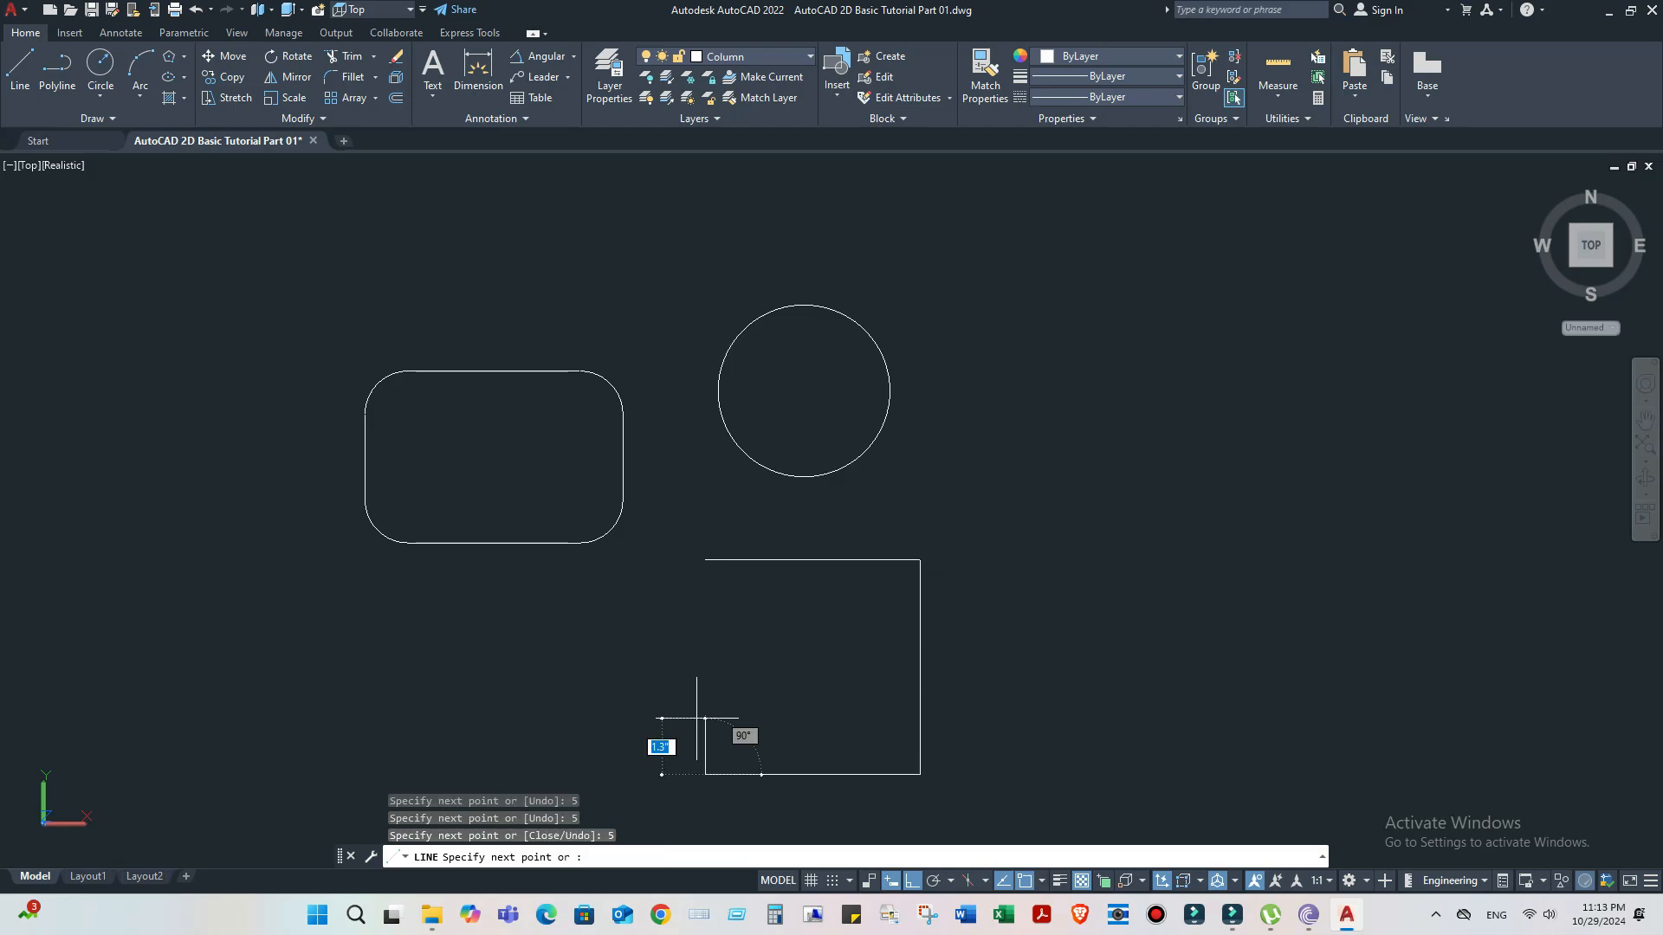
type("5")
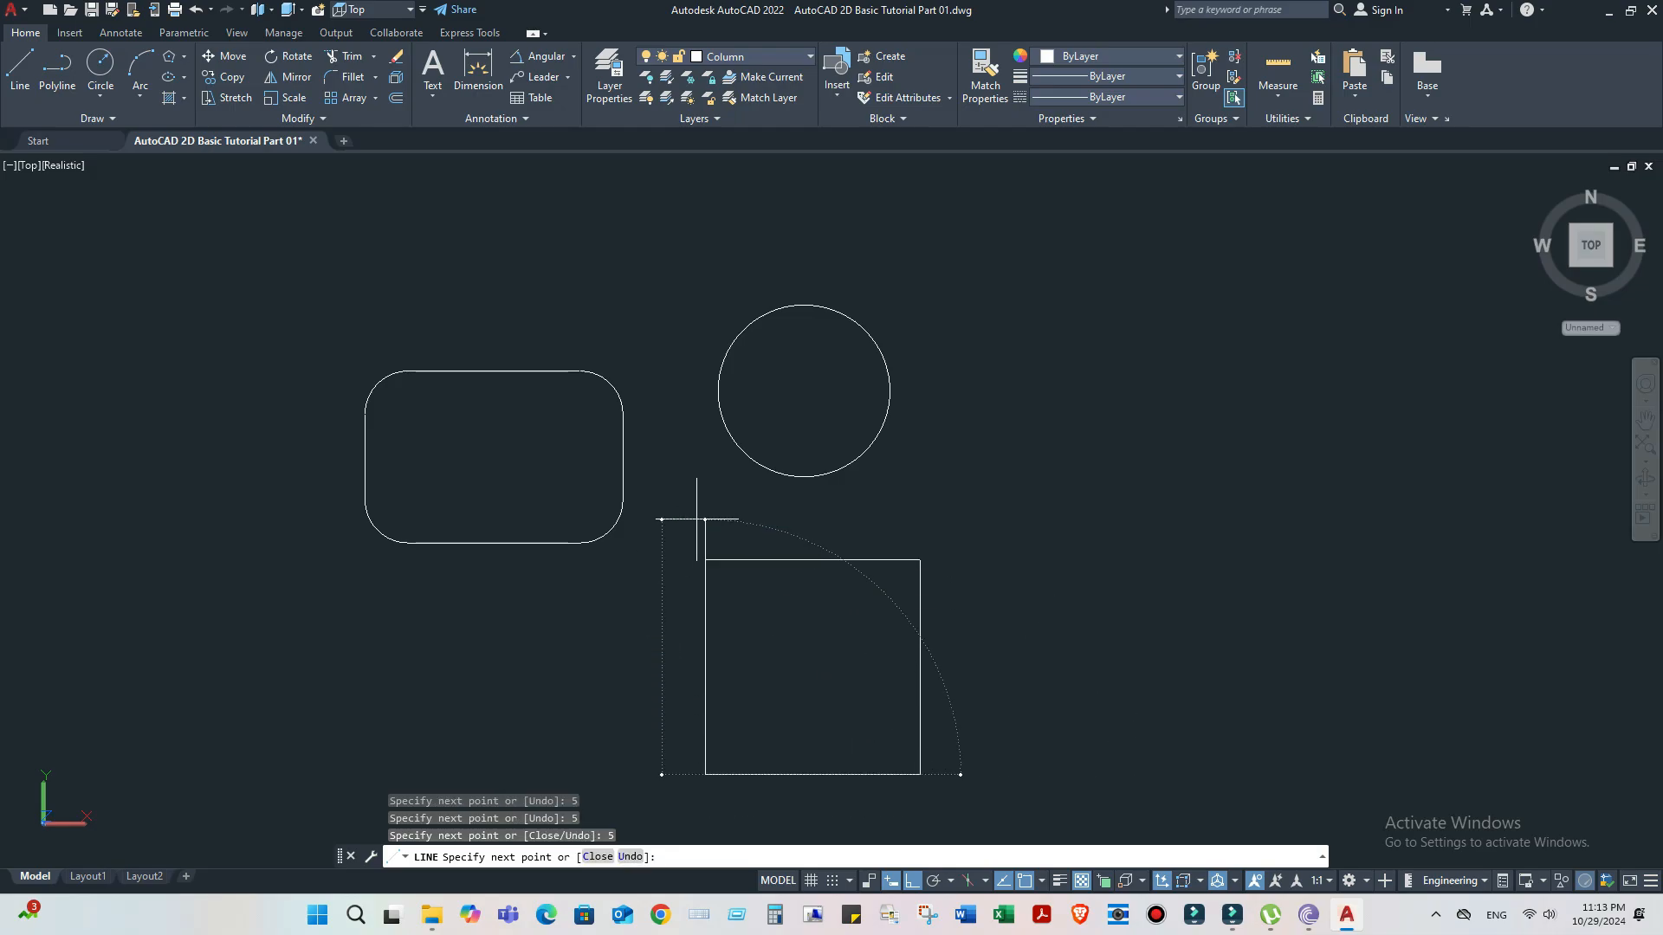
key("Return")
right_click(699, 520)
left_click(735, 530)
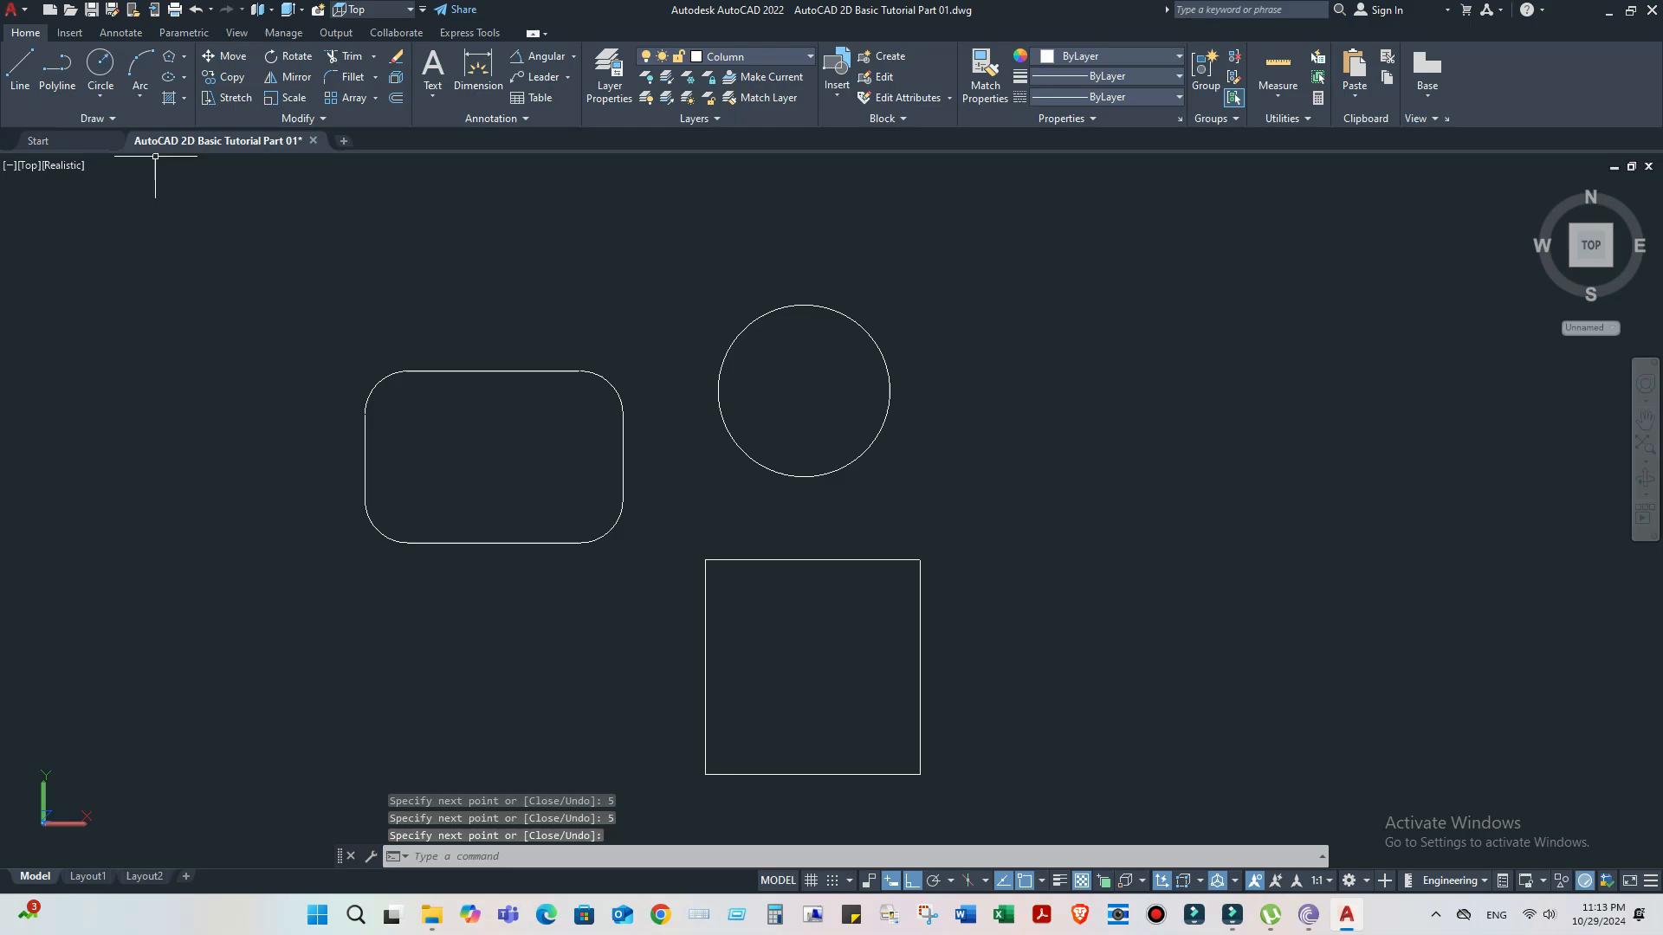
- Fillet the 5-inch square's upper-left corner with a 2-inch radius
left_click(346, 77)
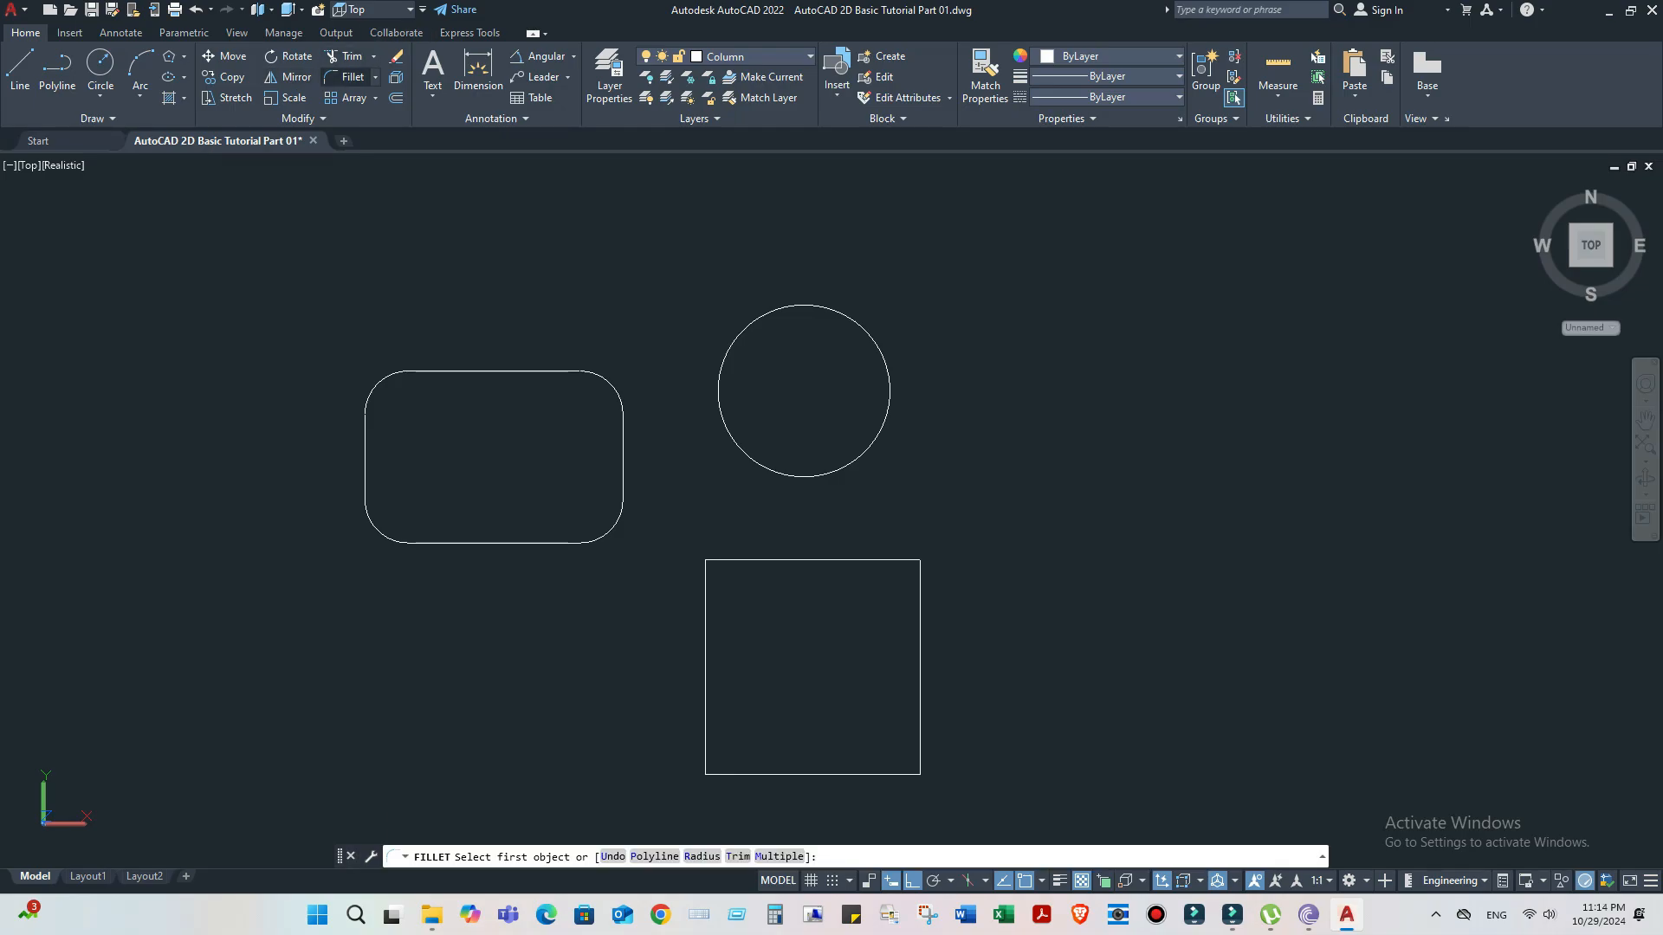
type("R")
key("Return")
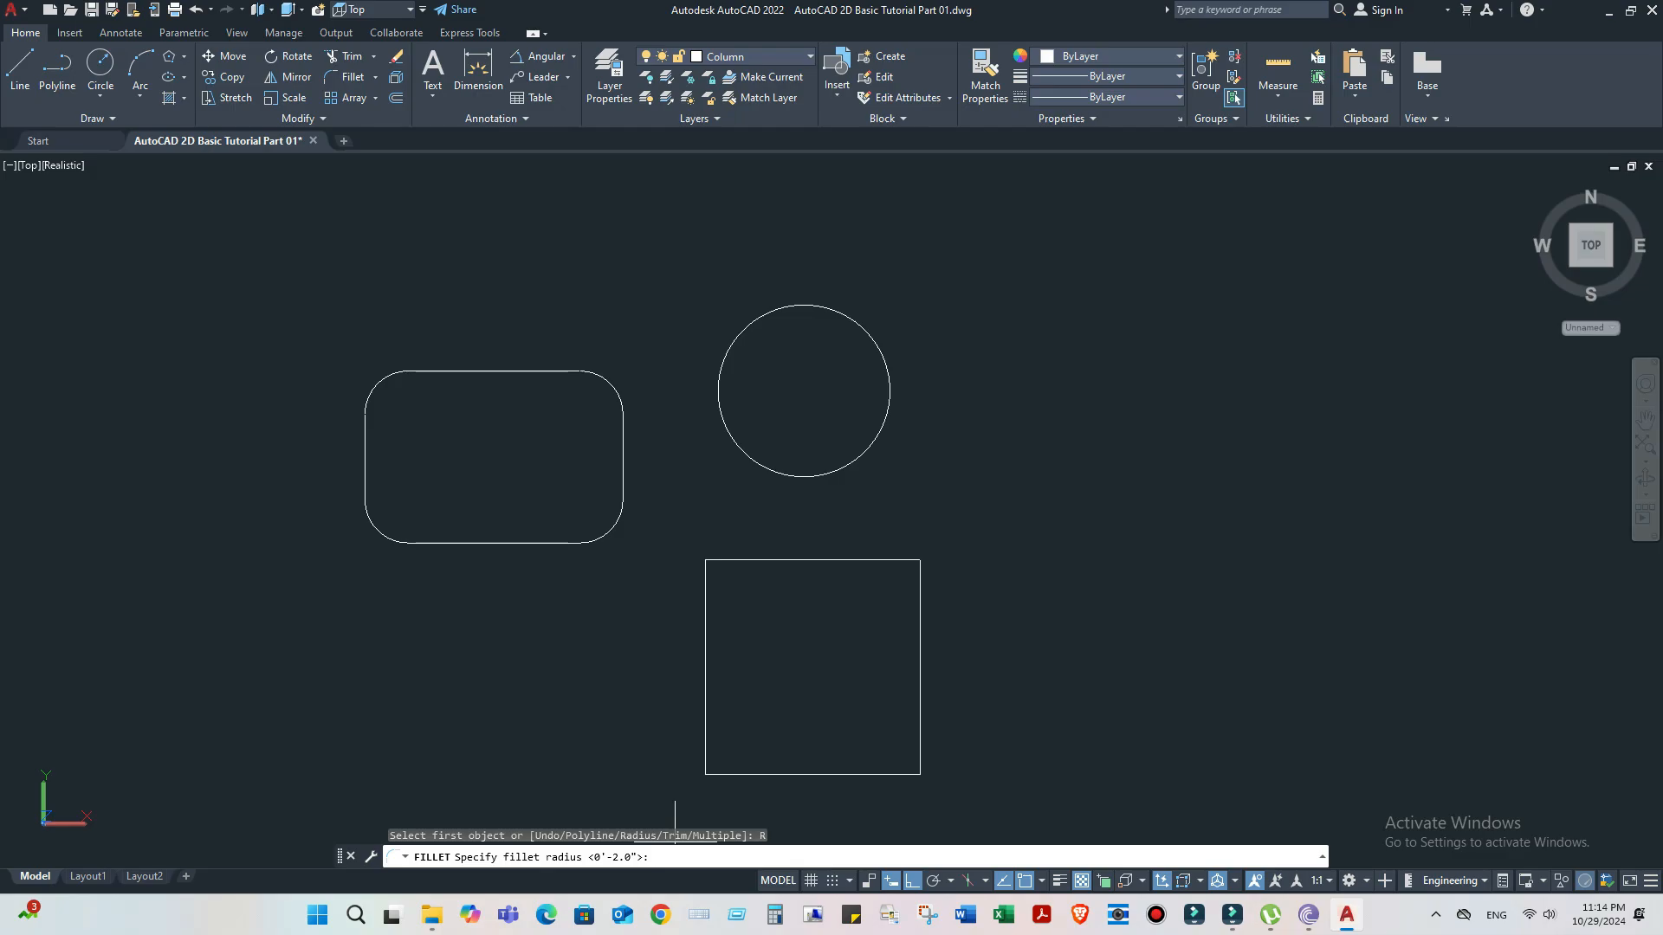
type("2")
key("Return")
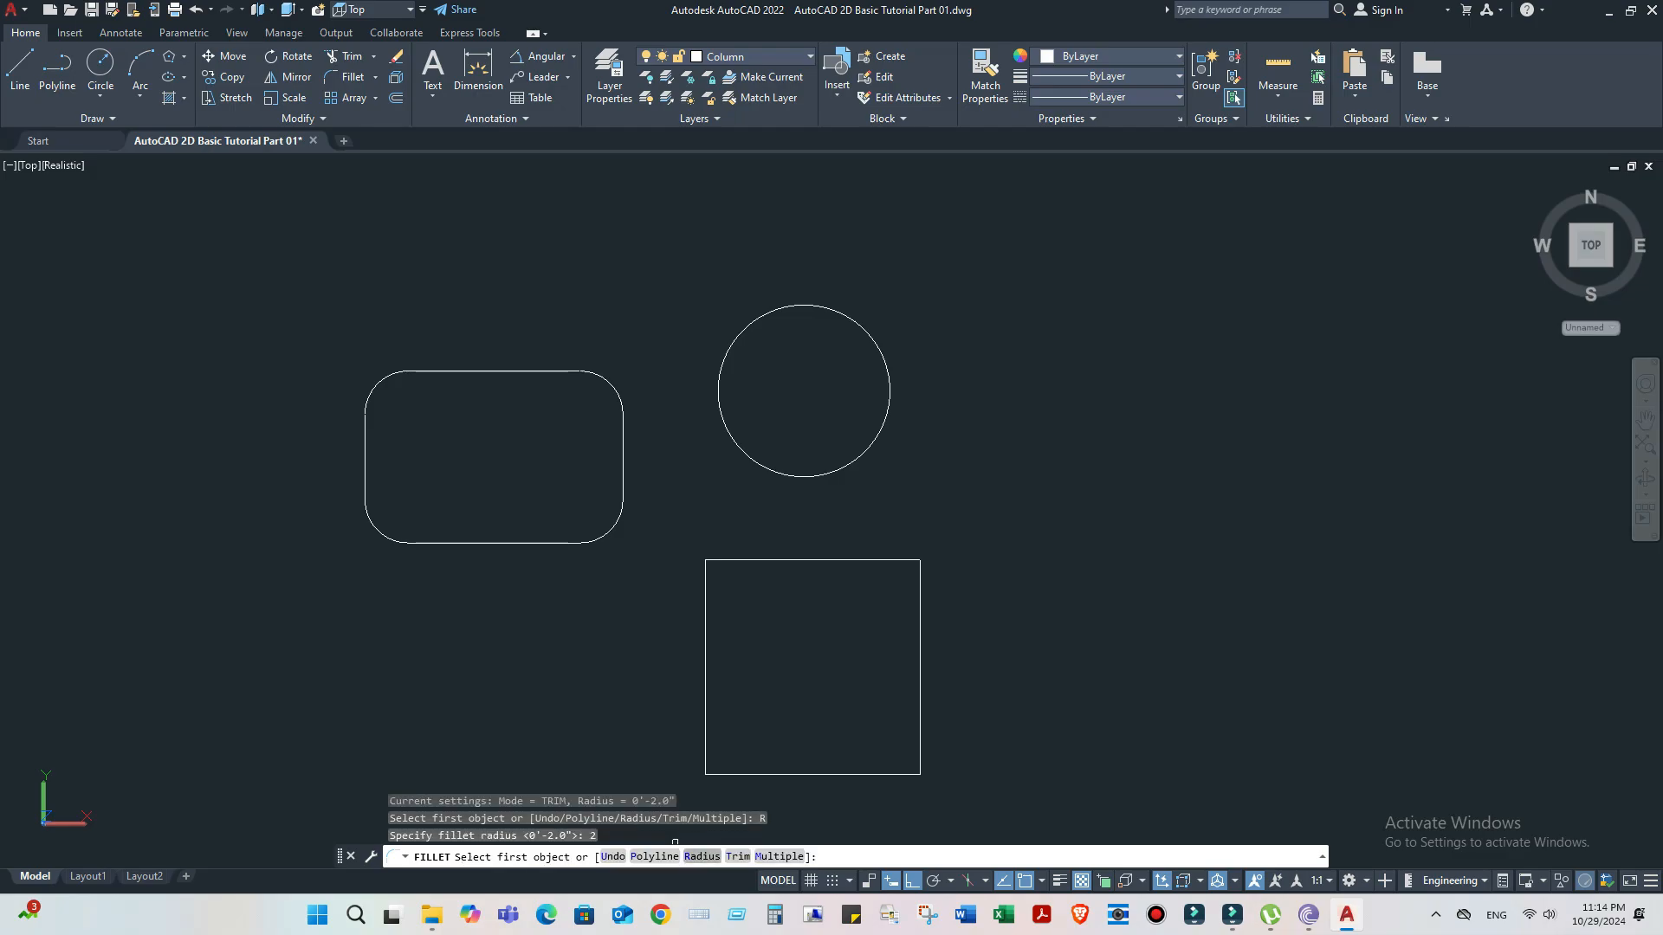
left_click(752, 561)
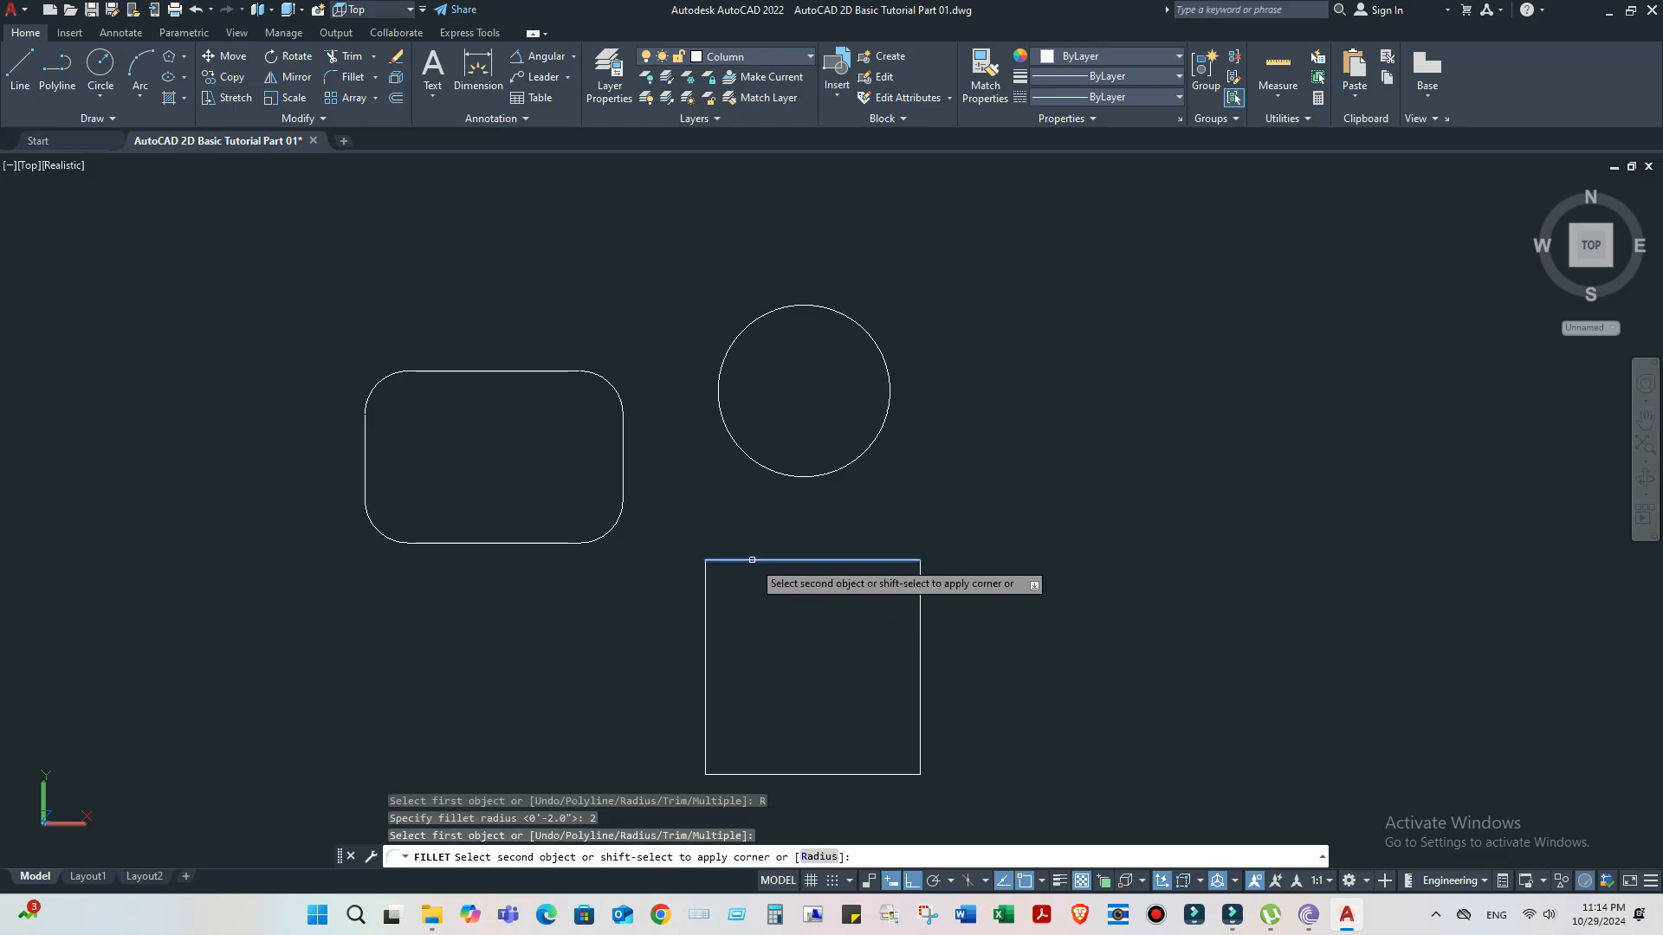
left_click(705, 606)
- Fillet the 5-inch square's lower-right corner with the same 2-inch radius
right_click(804, 641)
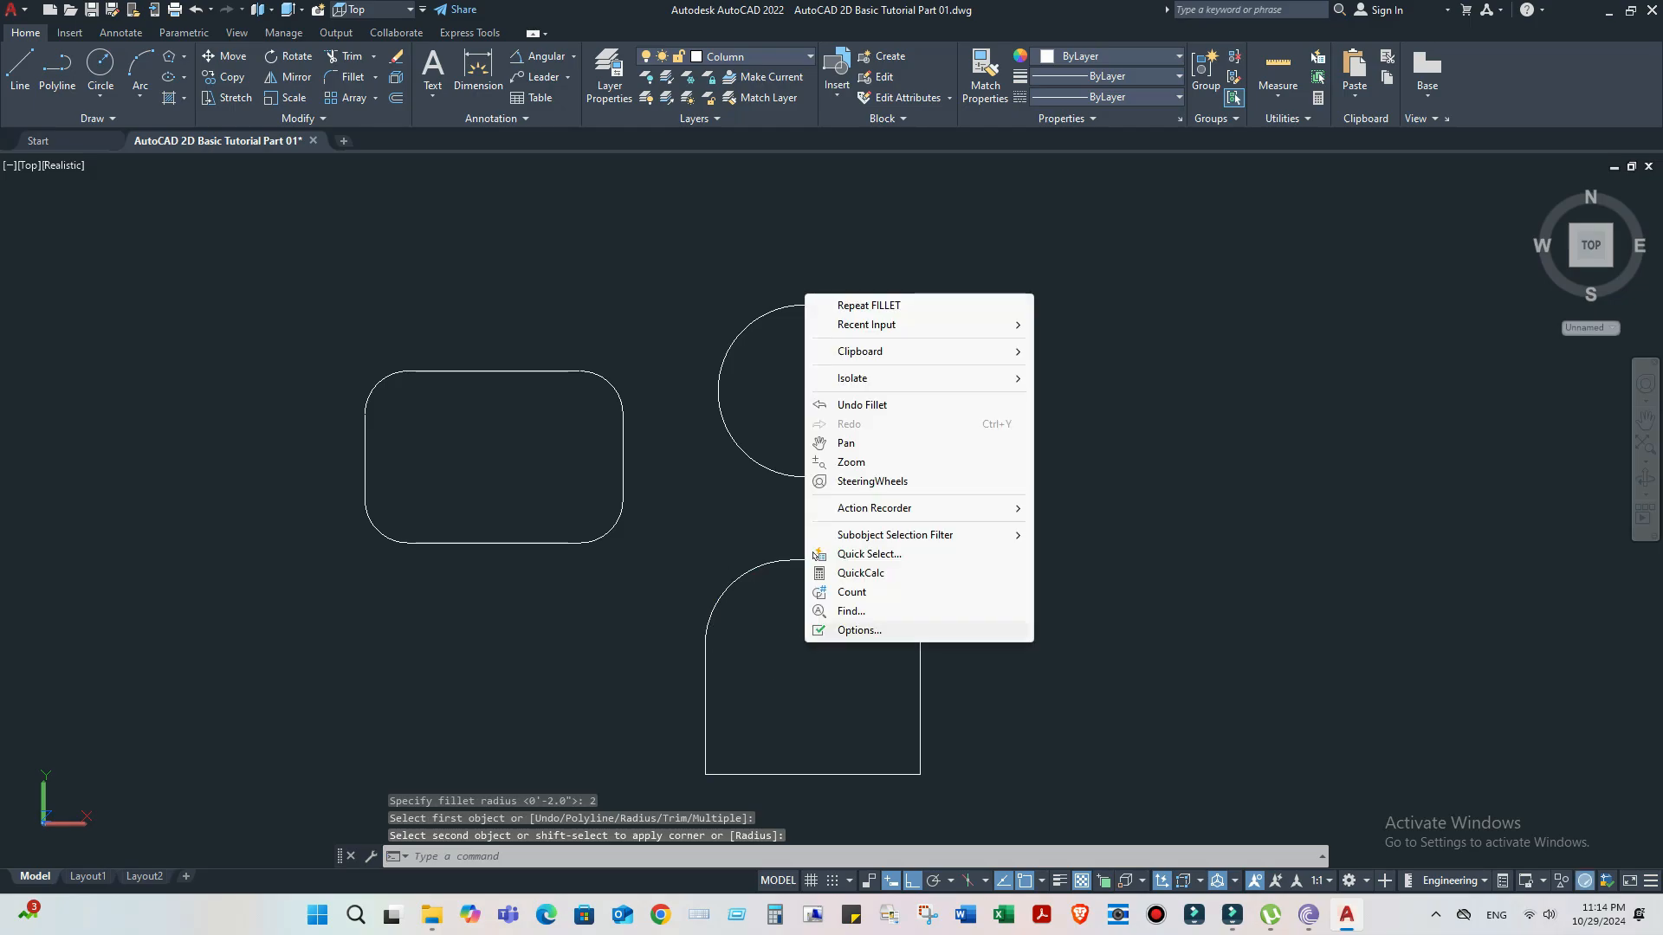
left_click(871, 305)
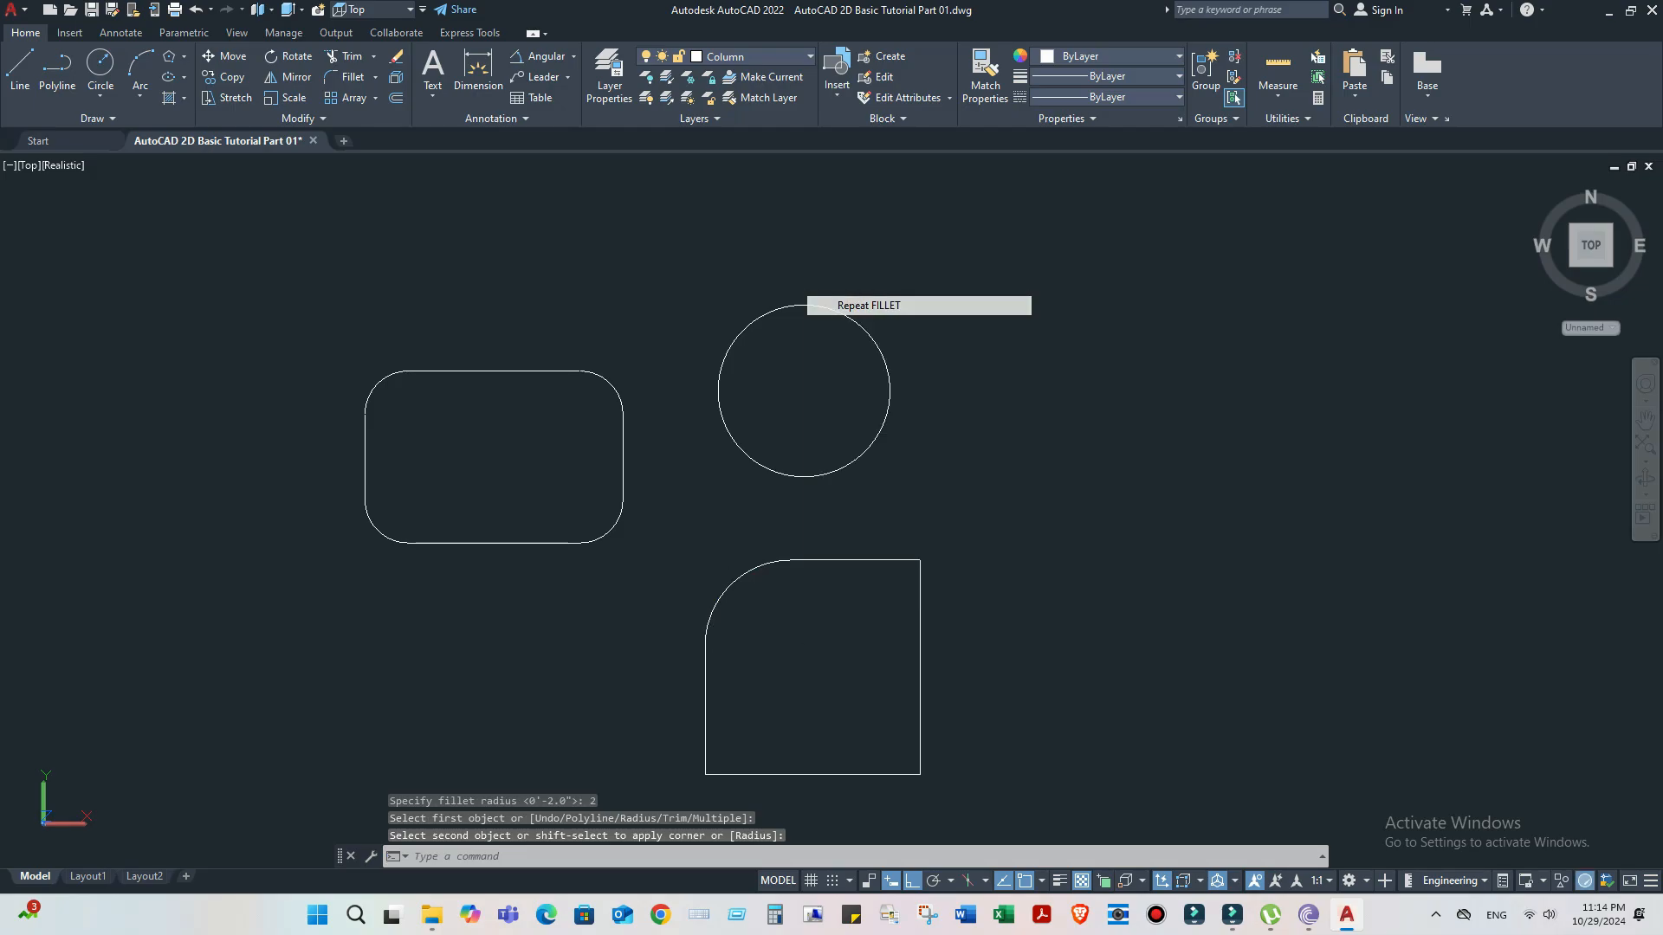
left_click(920, 675)
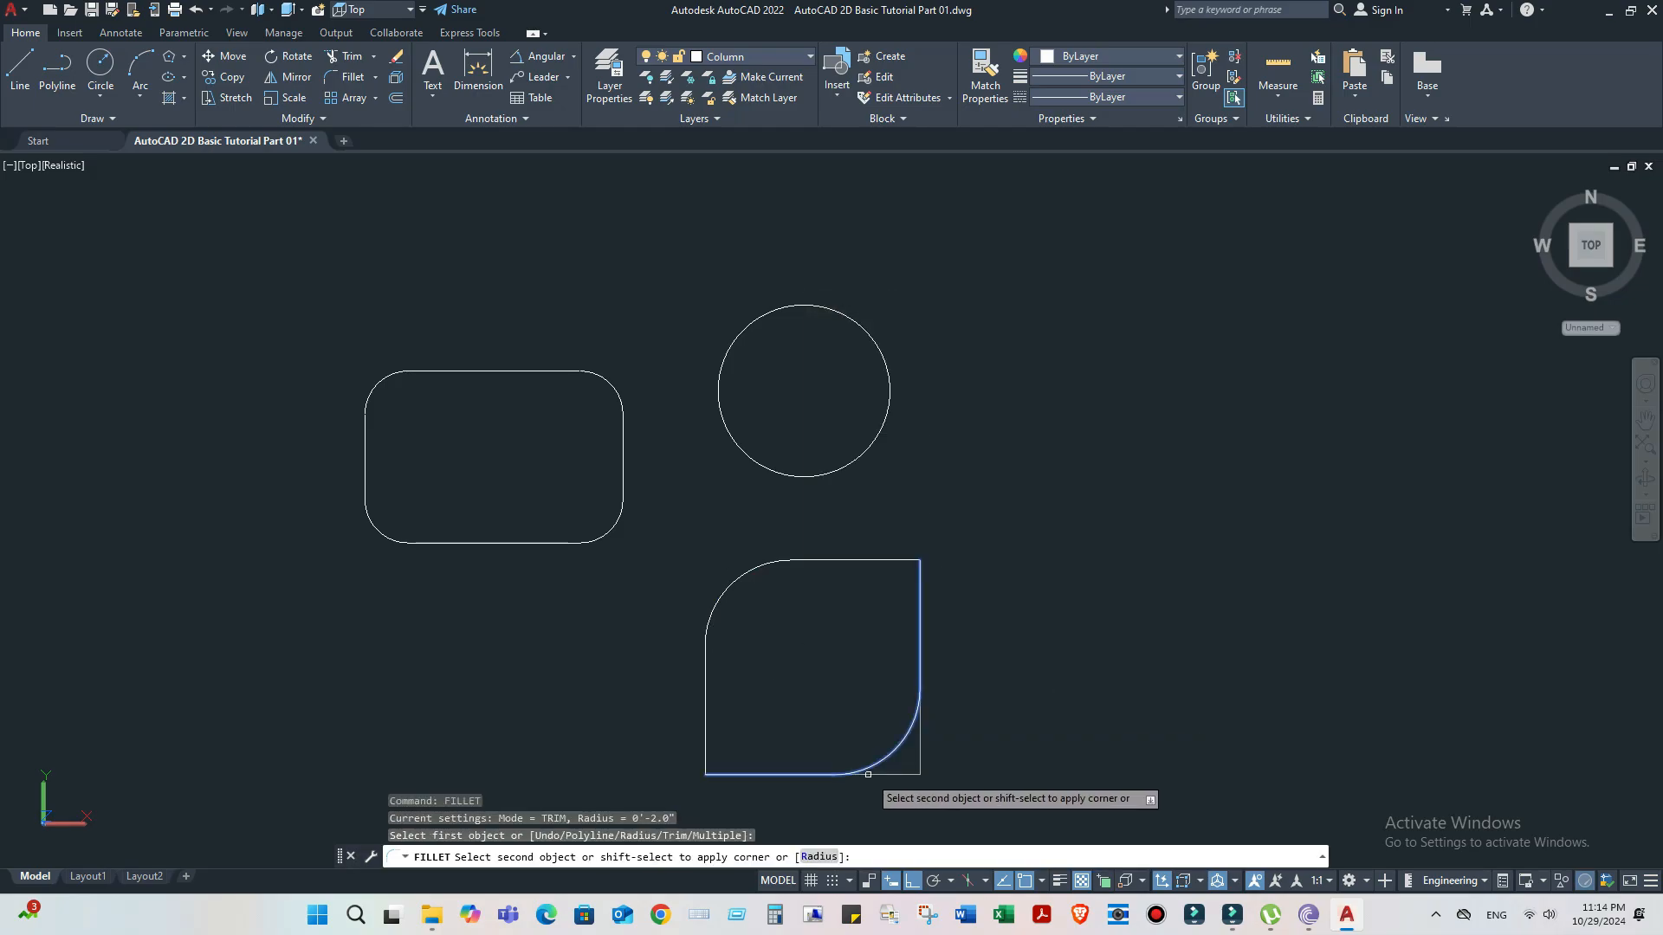
left_click(868, 774)
key("Return")
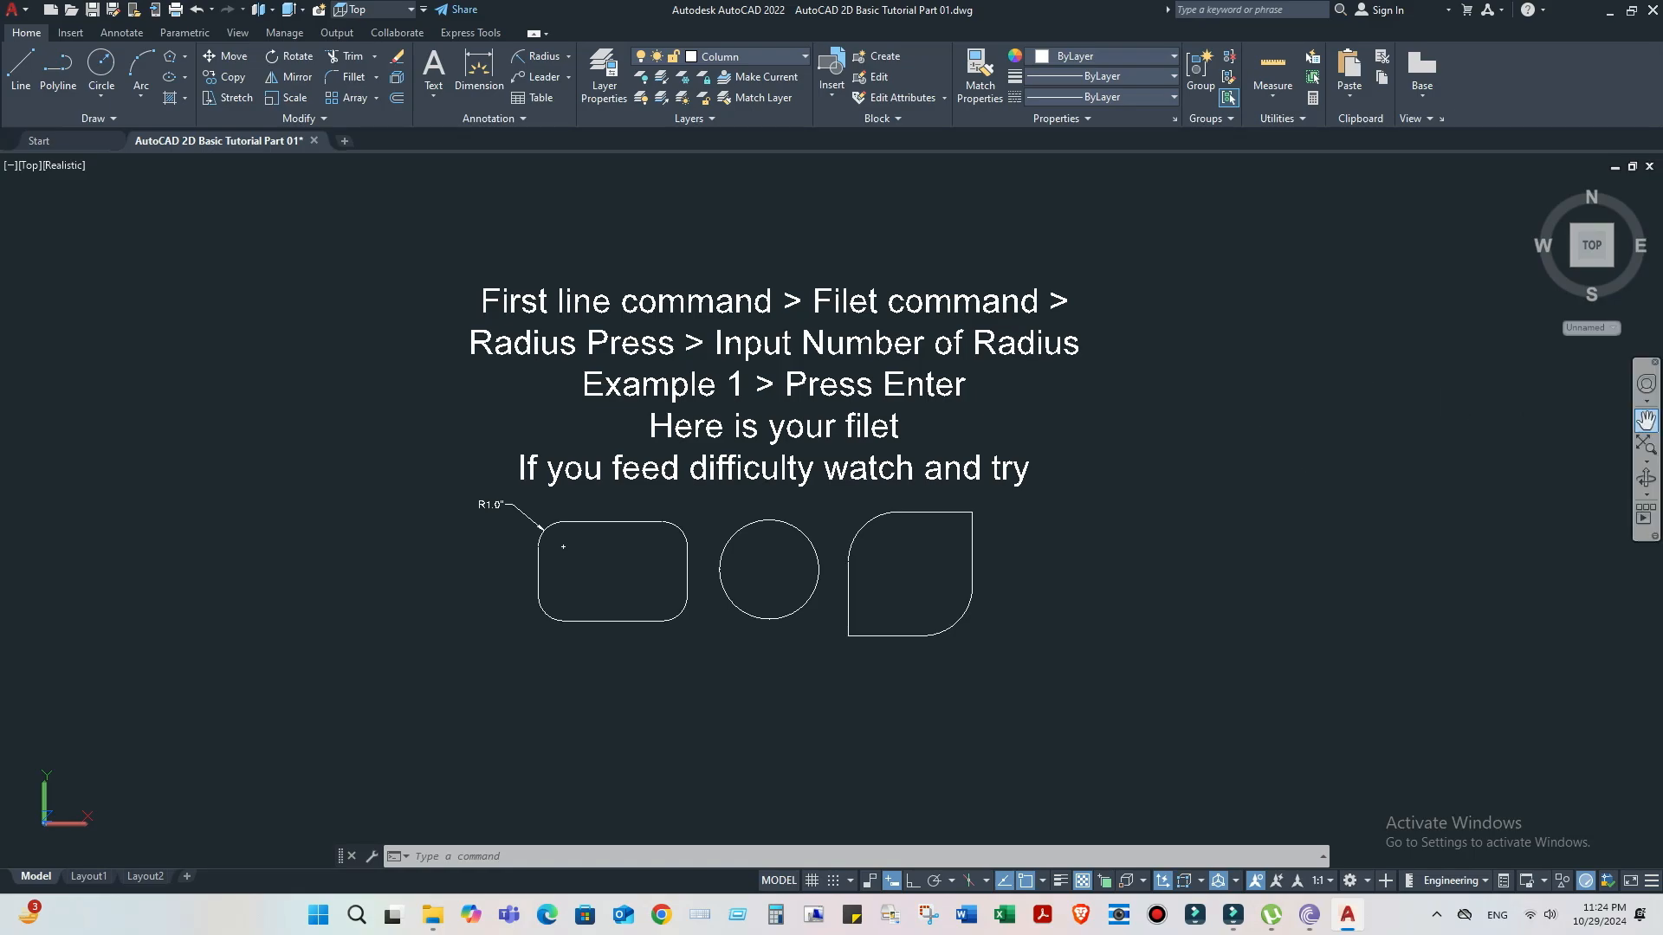
- Review the written fillet instructions and the three filleted shapes below them
left_click(1646, 420)
scroll(947, 430, "up", 2)
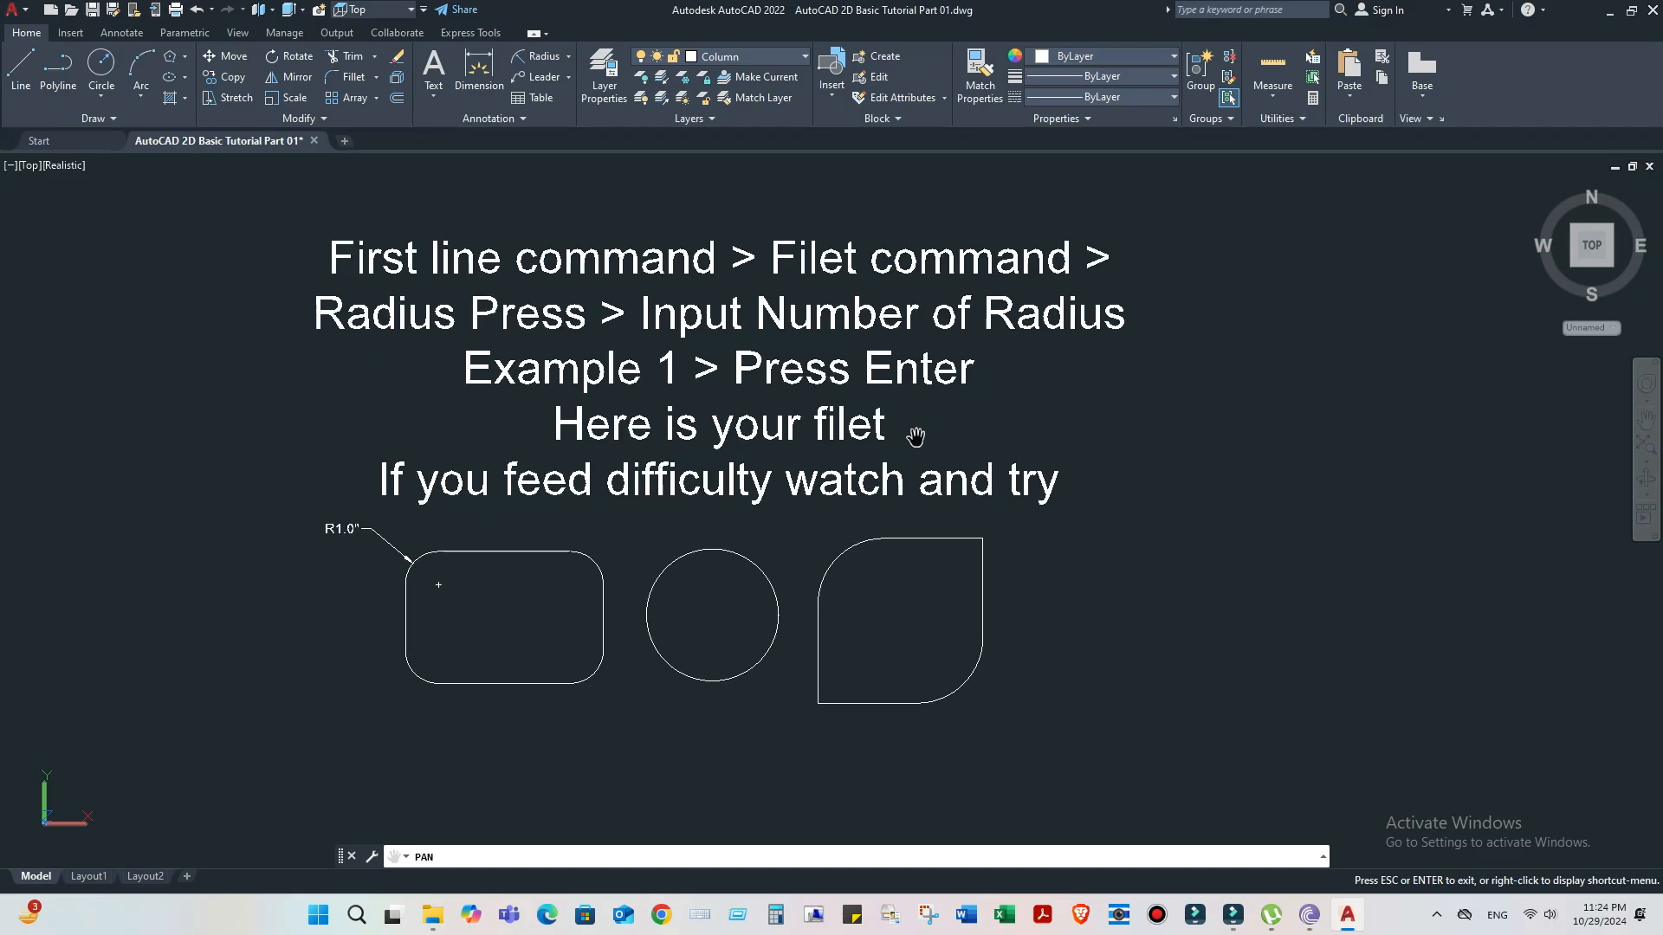
left_click_drag(869, 431, 940, 444)
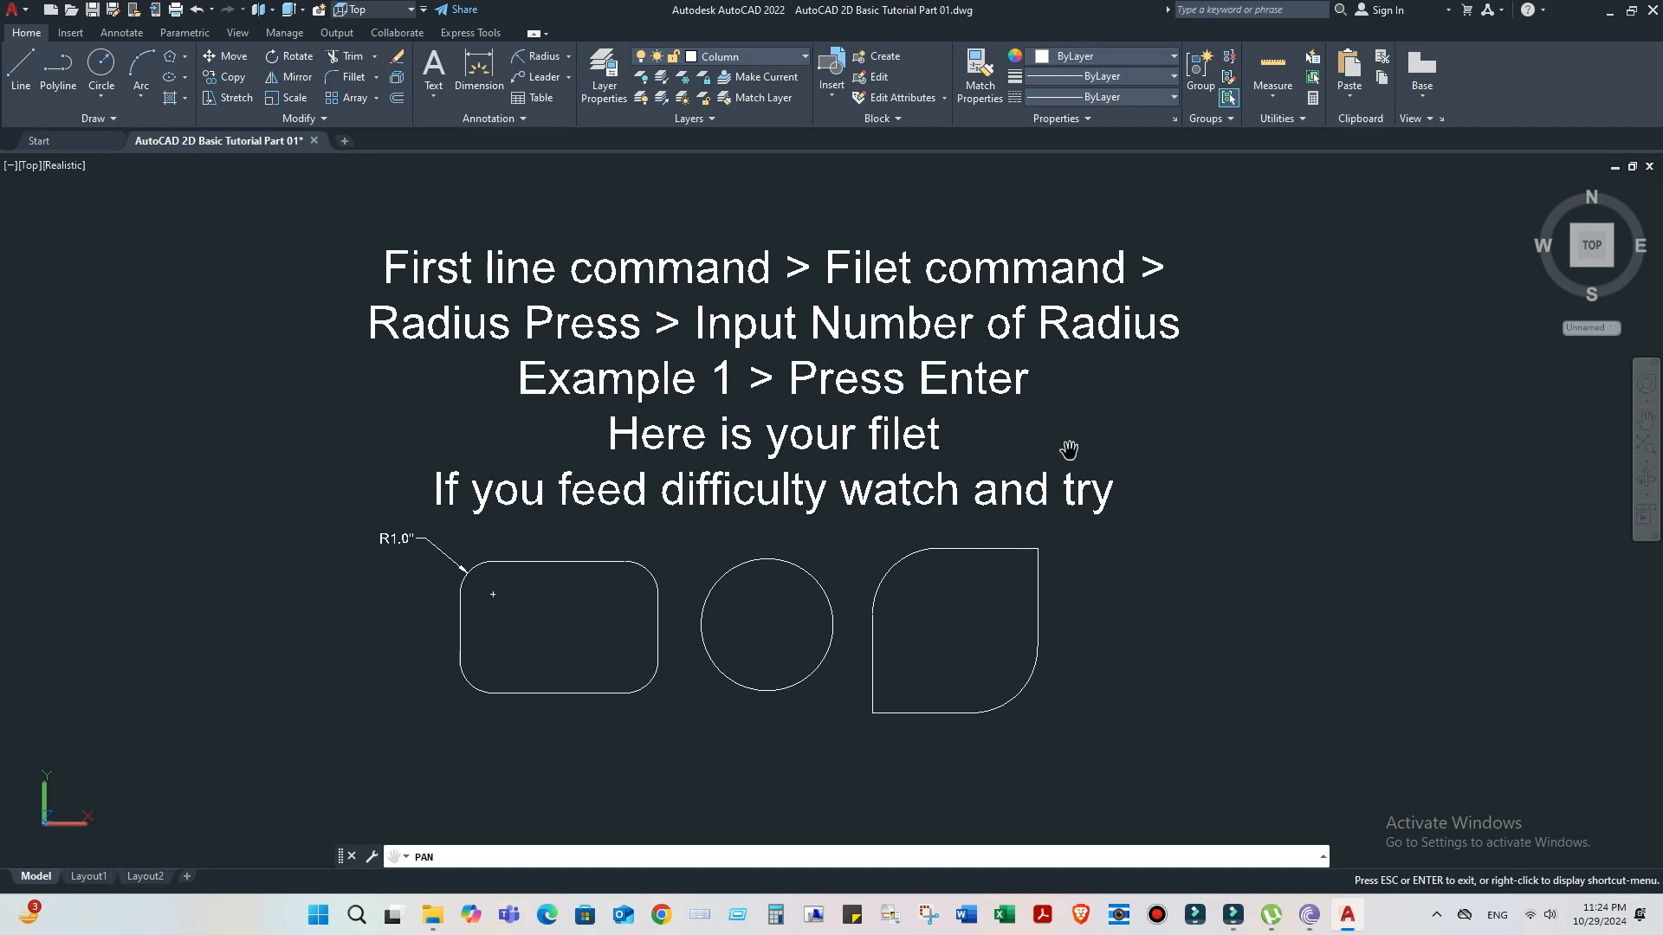
key("Escape")
scroll(1304, 428, "down", 2)
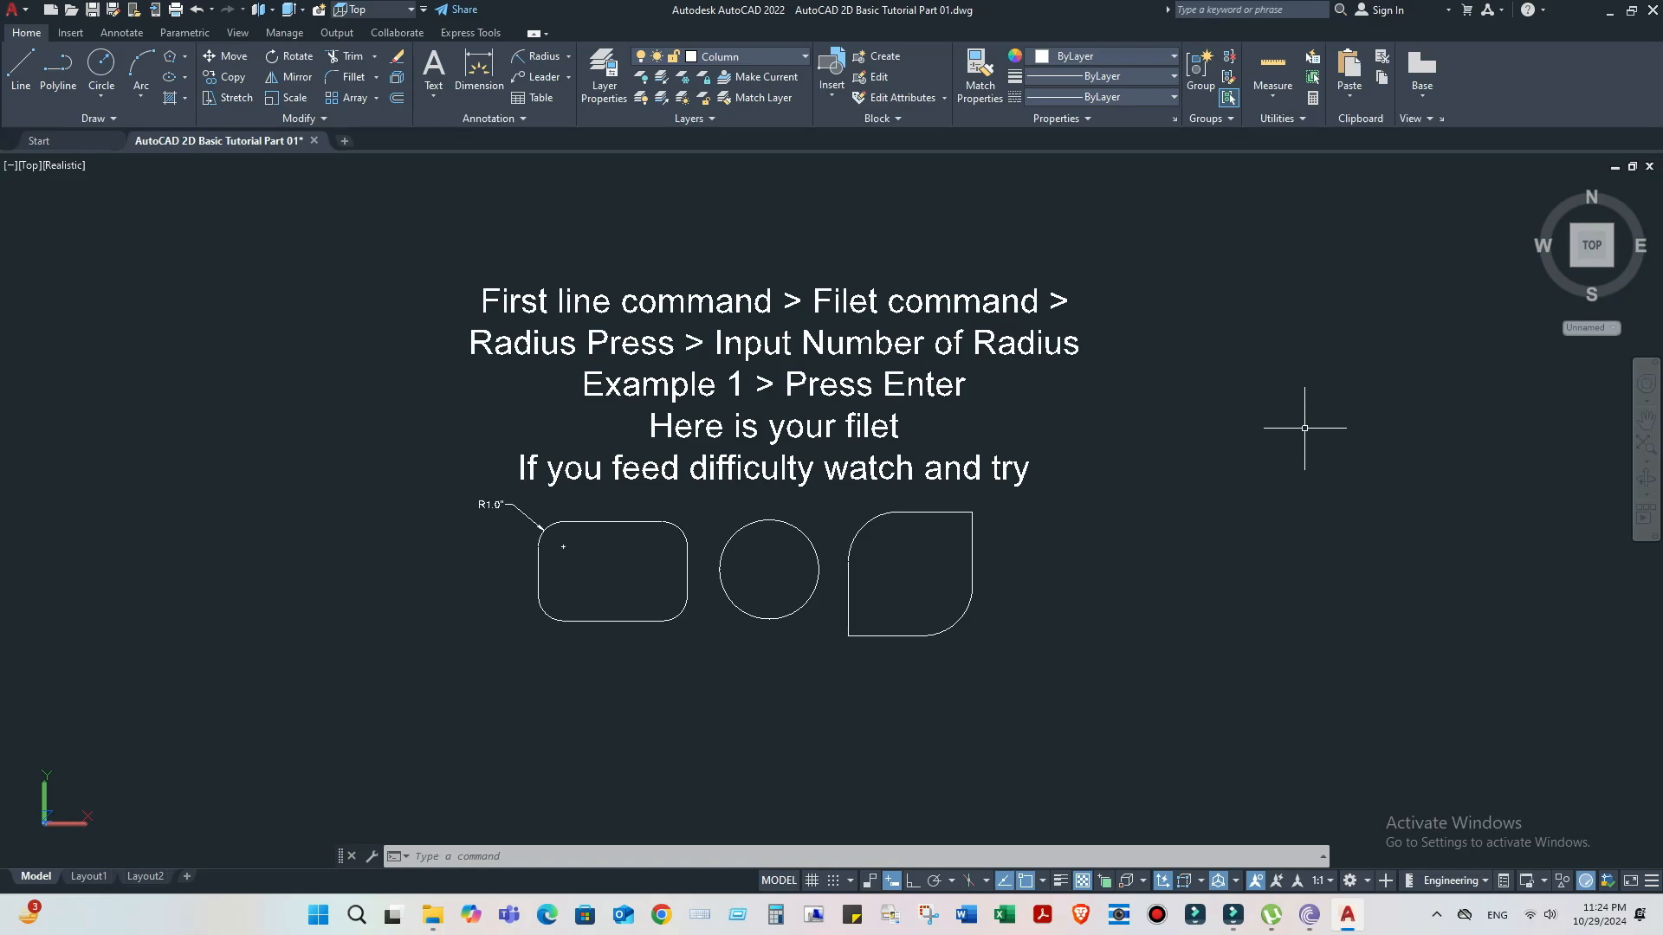
left_click(1645, 419)
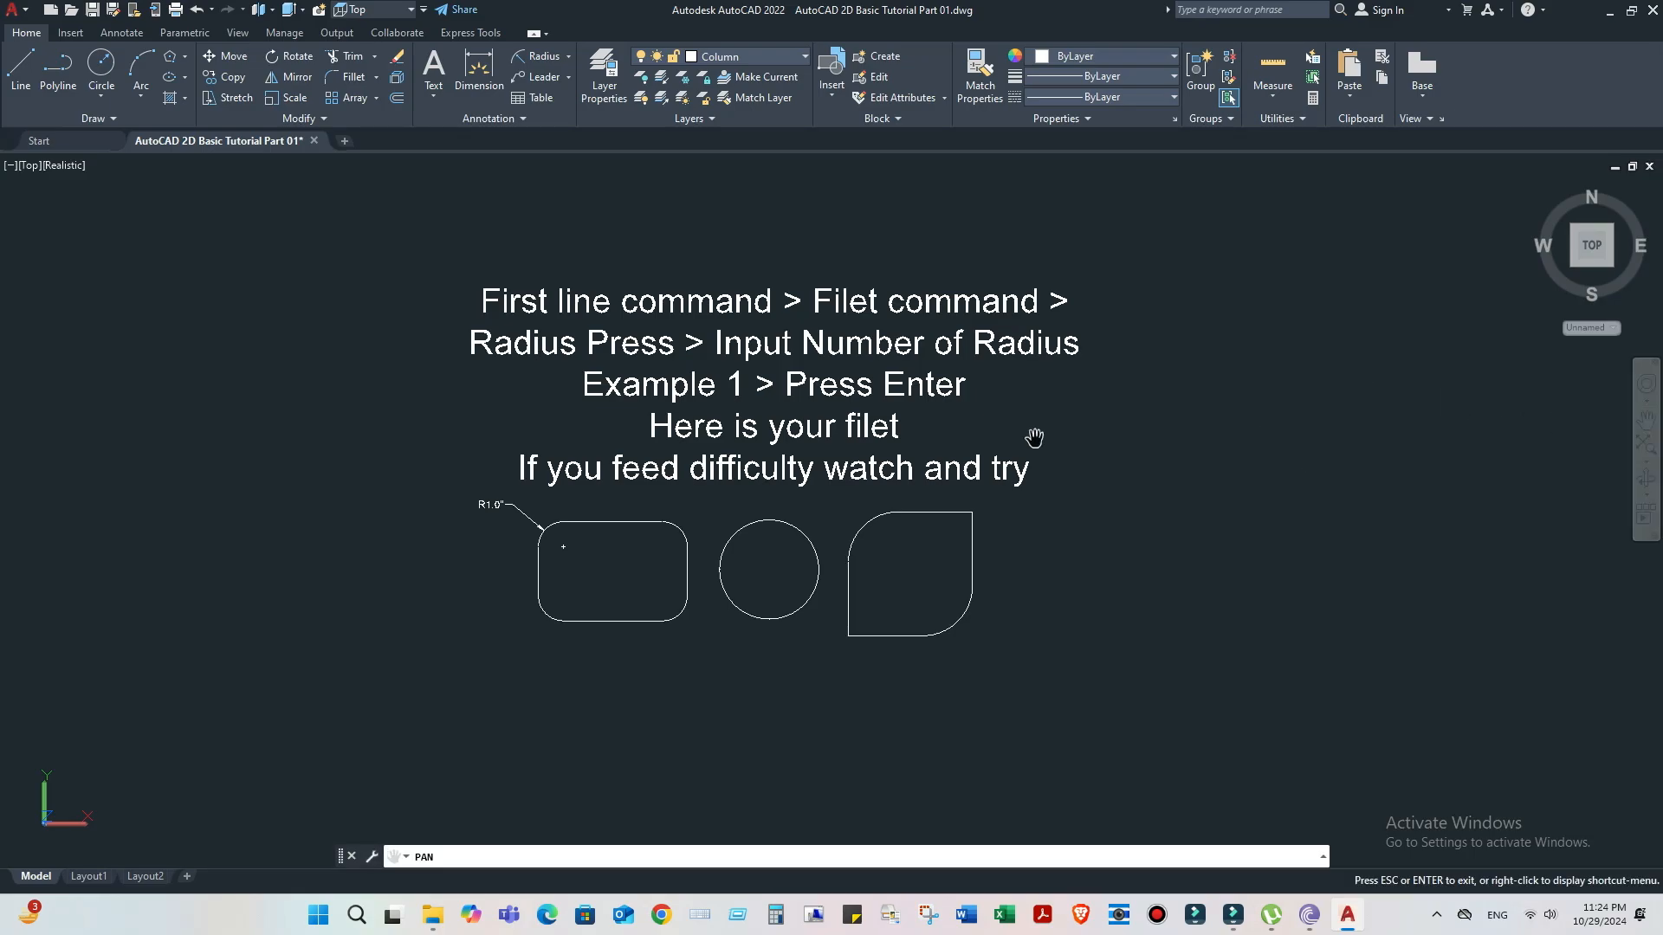
scroll(947, 433, "up", 3)
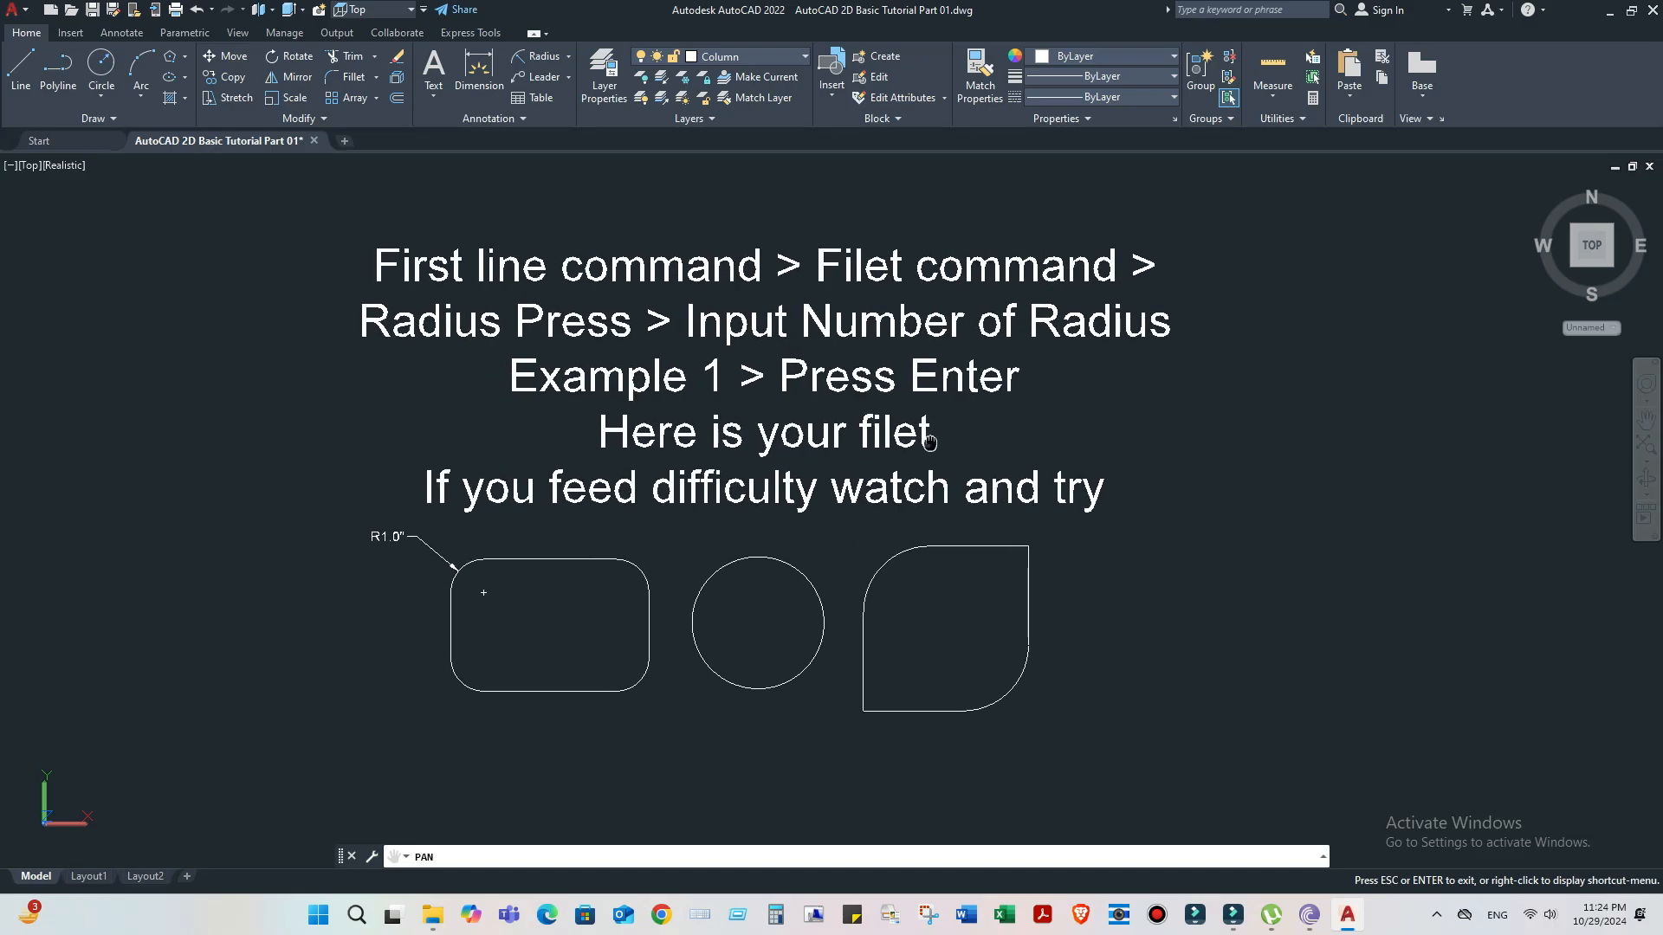
left_click_drag(930, 444, 939, 446)
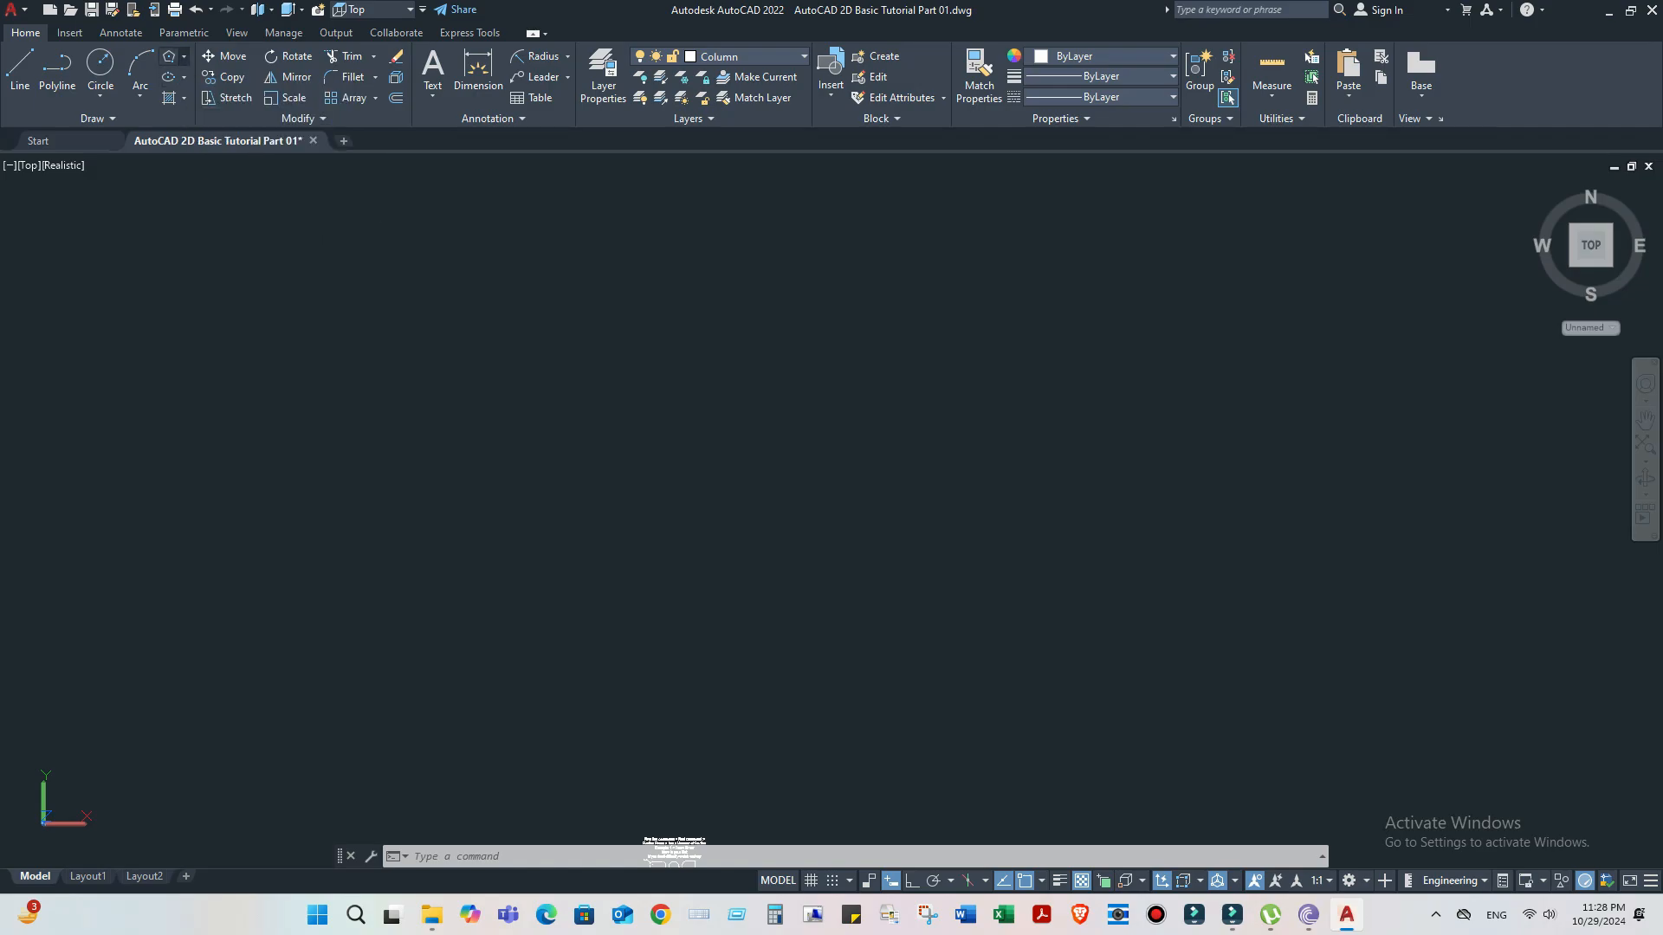
- Draw a six-sided polygon inscribed in a circle of radius 3 inches in the empty drawing area
left_click(184, 56)
left_click(204, 118)
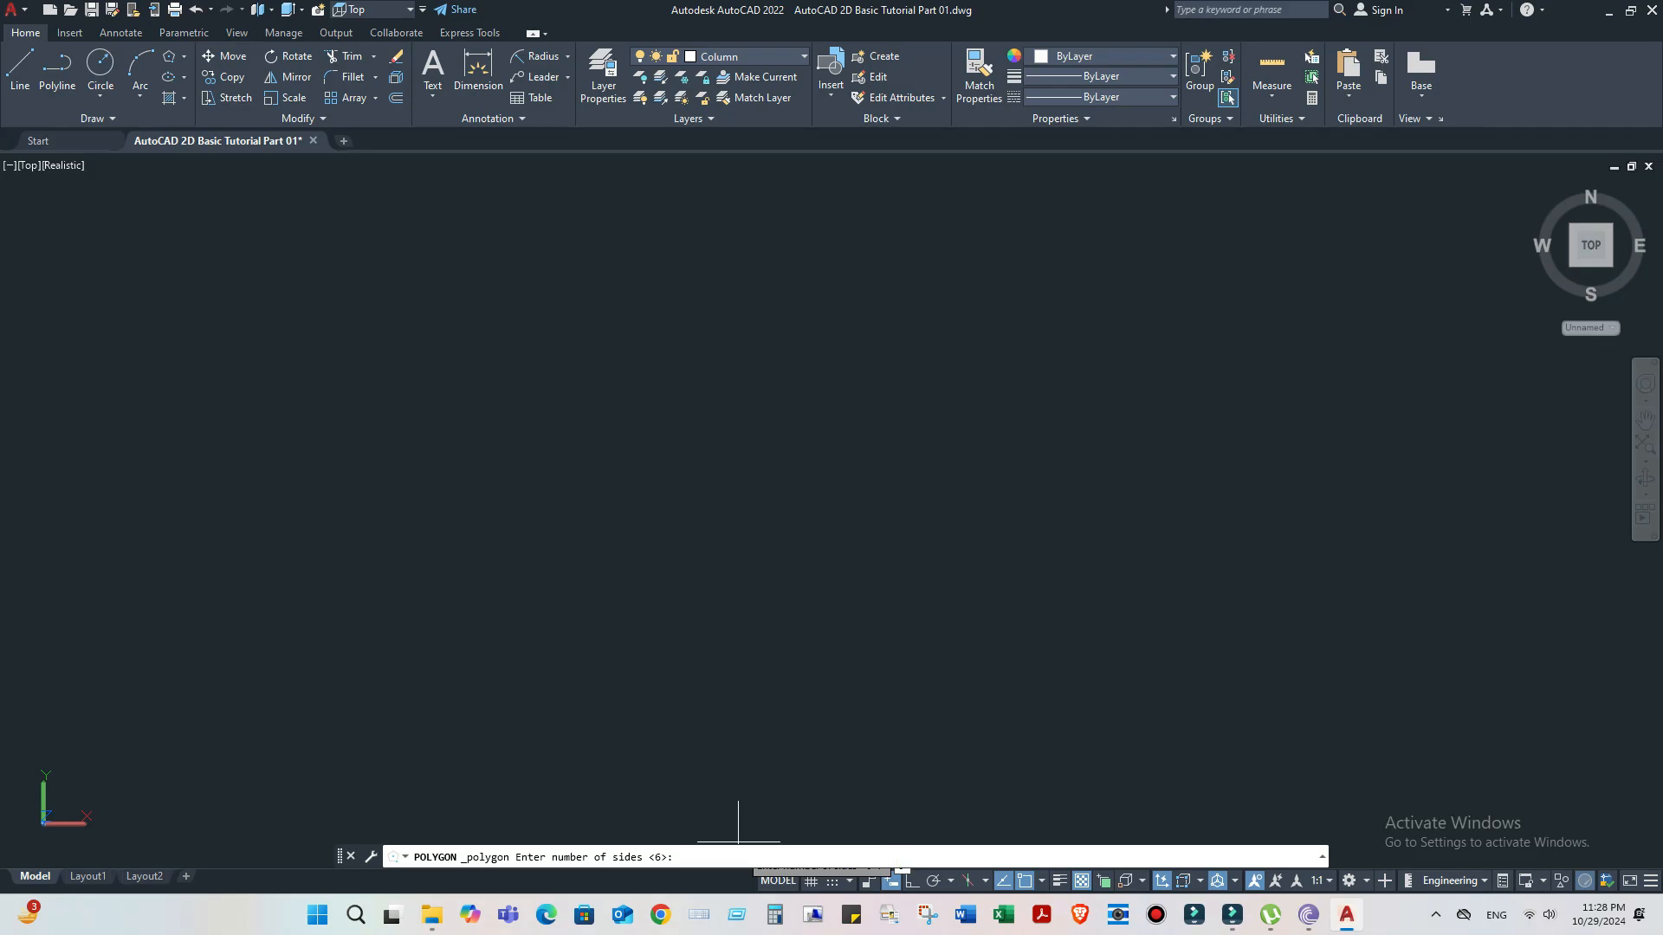
key("Return")
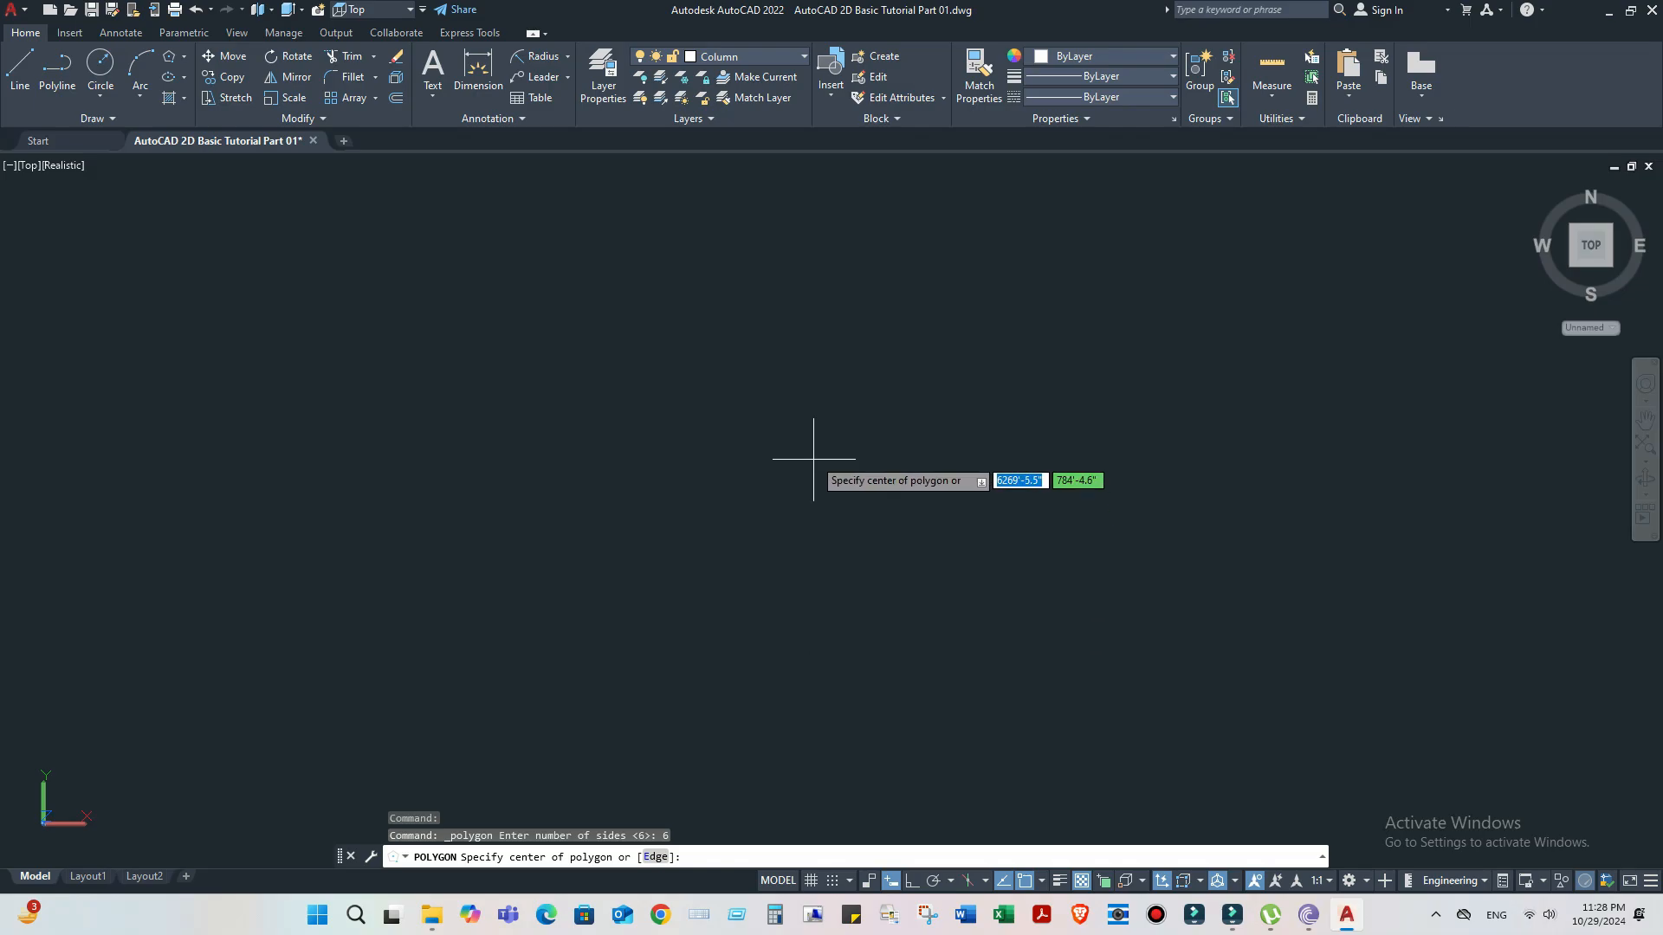
left_click(764, 404)
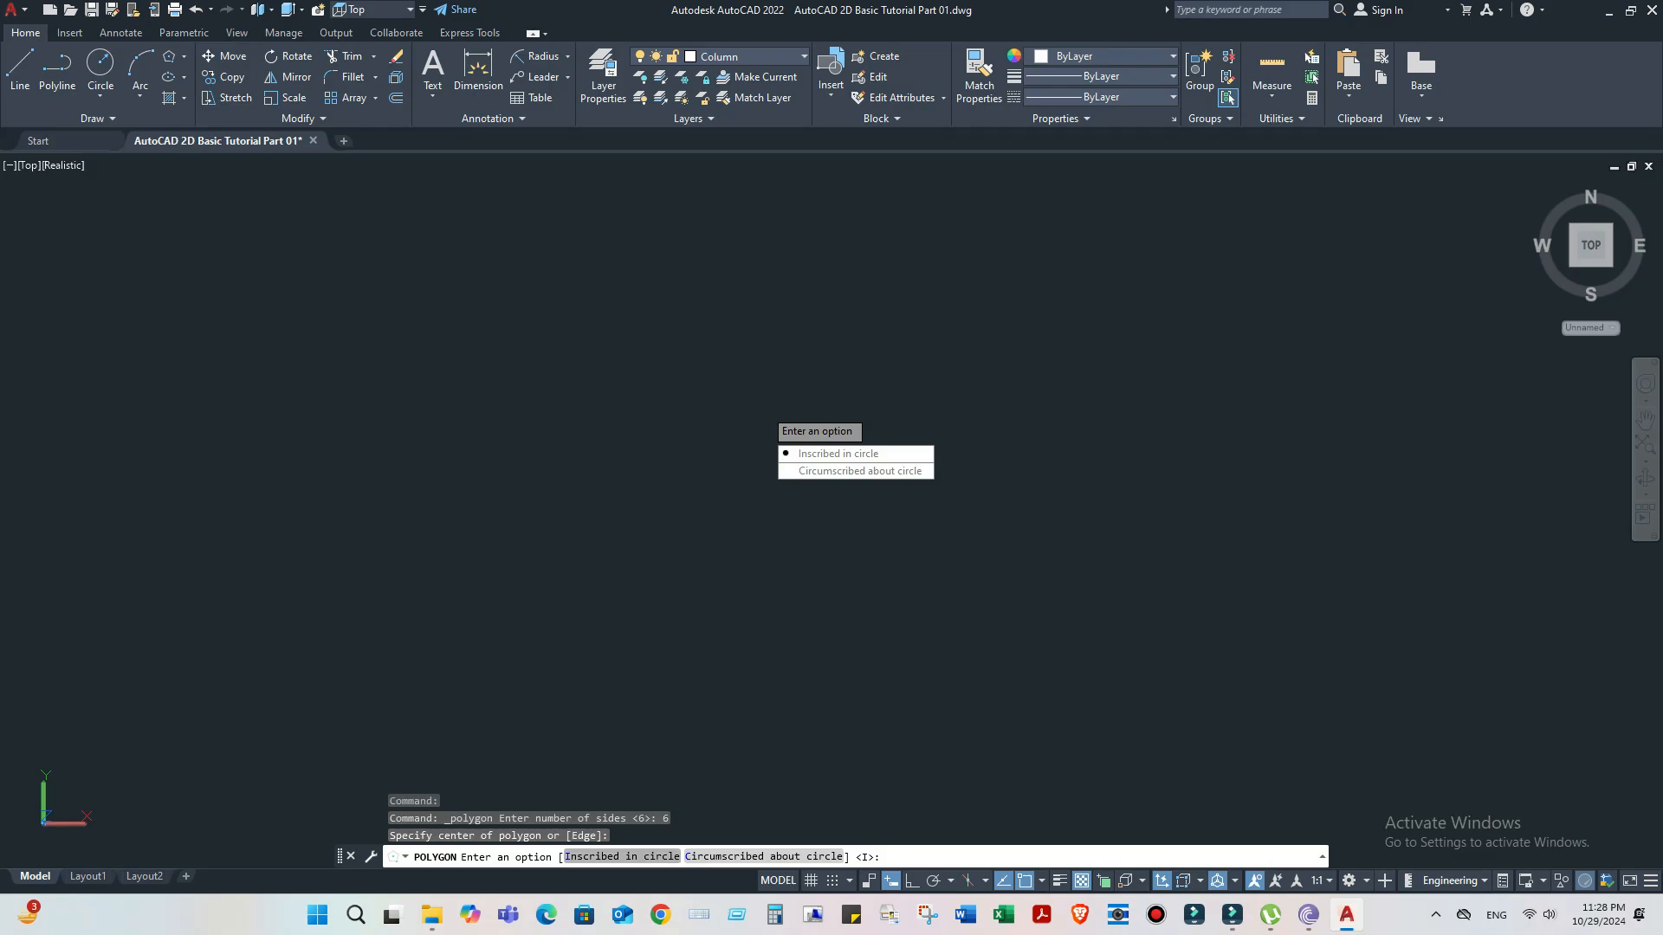
left_click(622, 856)
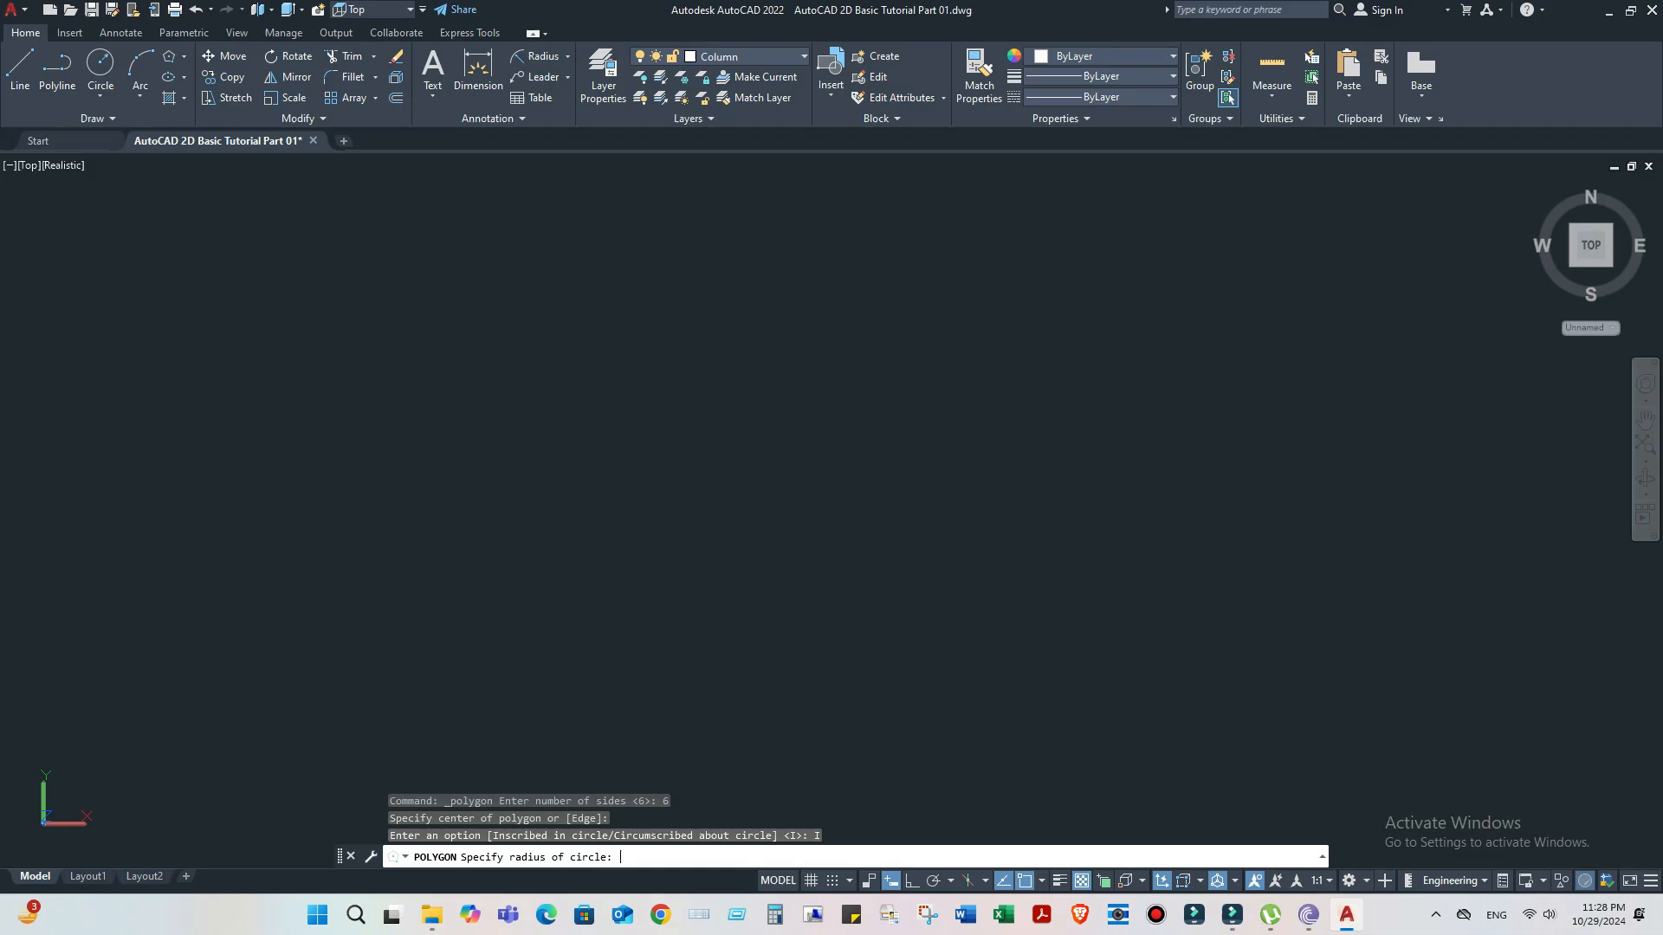
type("3")
key("Return")
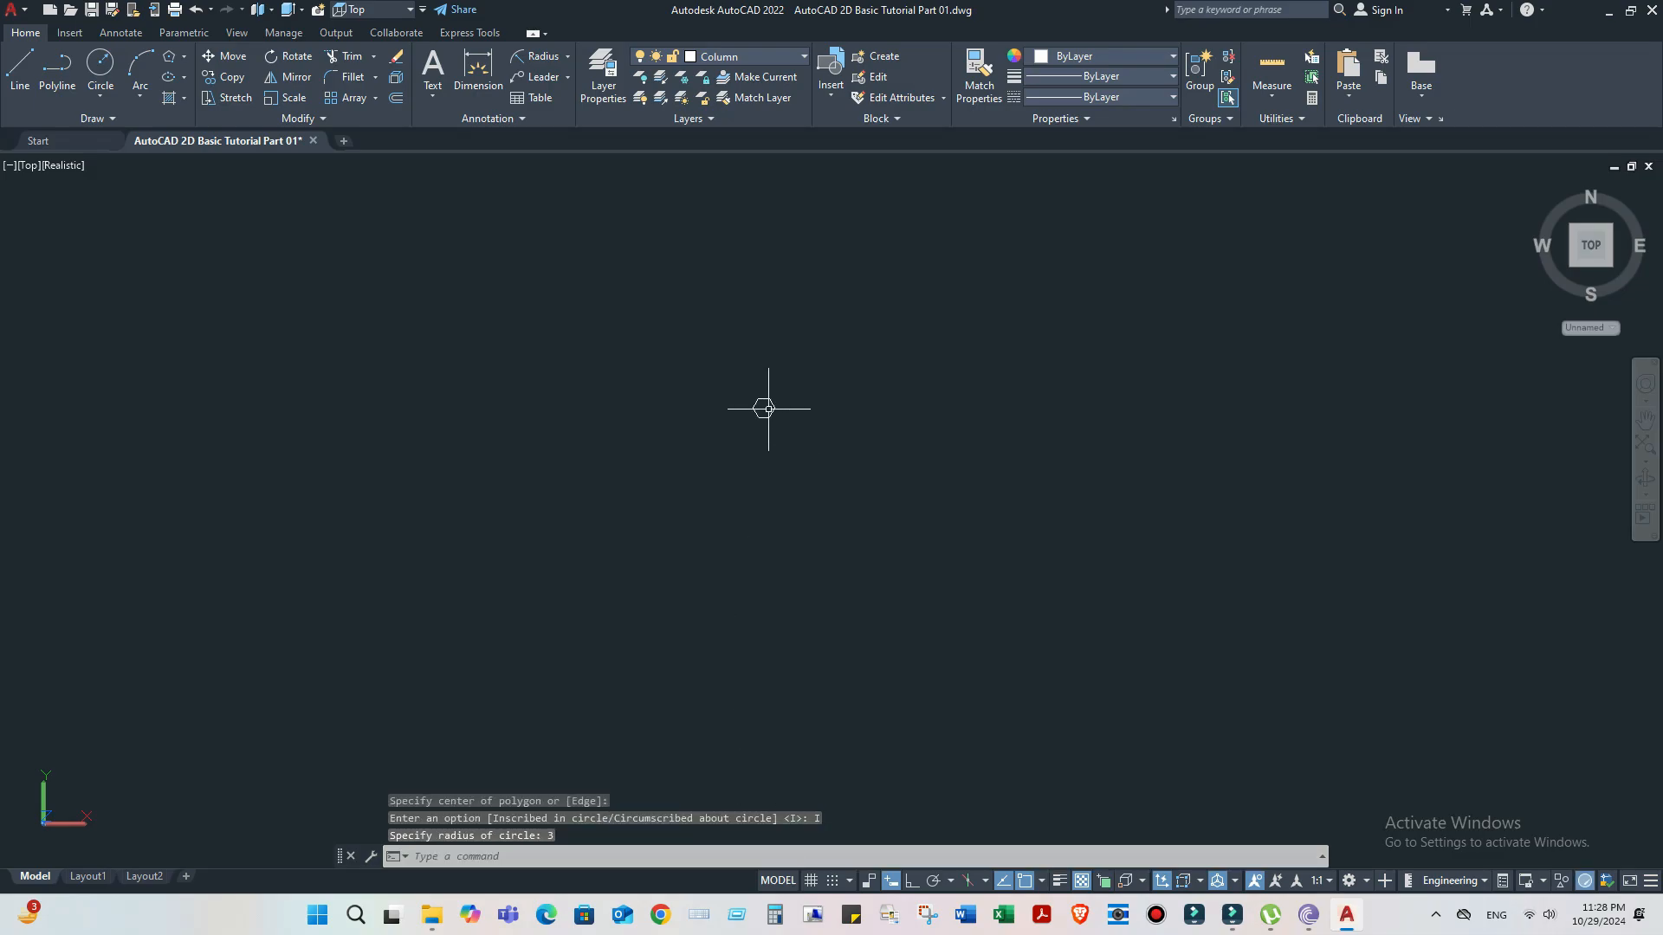
scroll(767, 398, "up", 10)
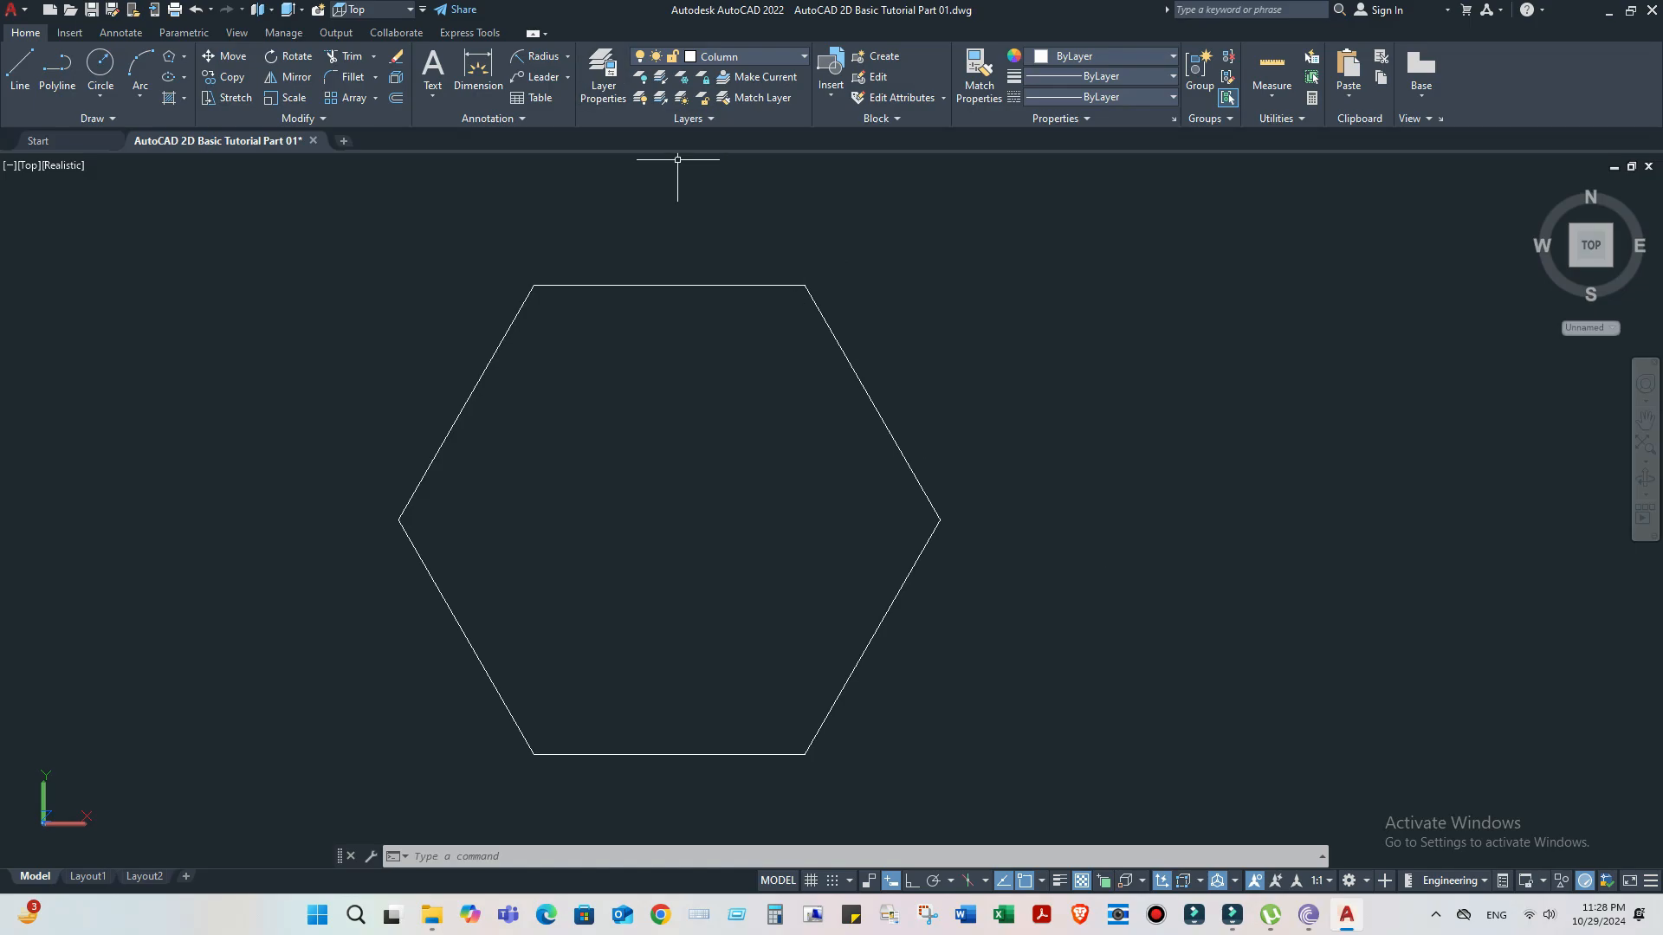
- Add an aligned dimension above the hexagon's top edge
left_click(567, 55)
left_click(559, 118)
left_click(533, 284)
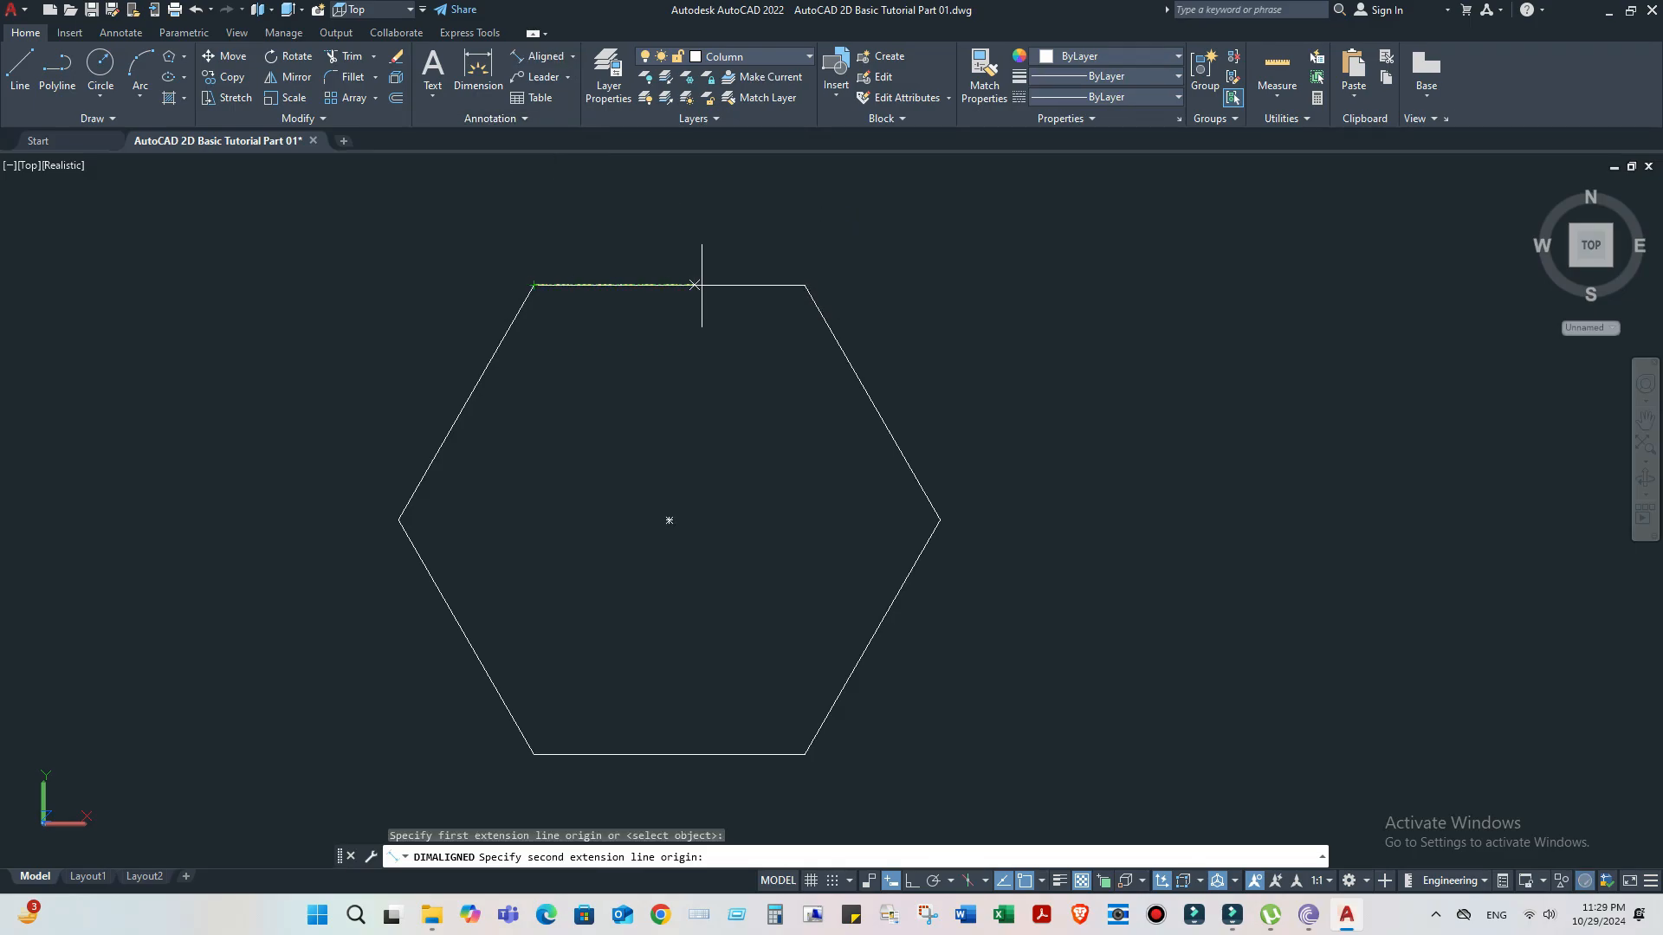
left_click(805, 284)
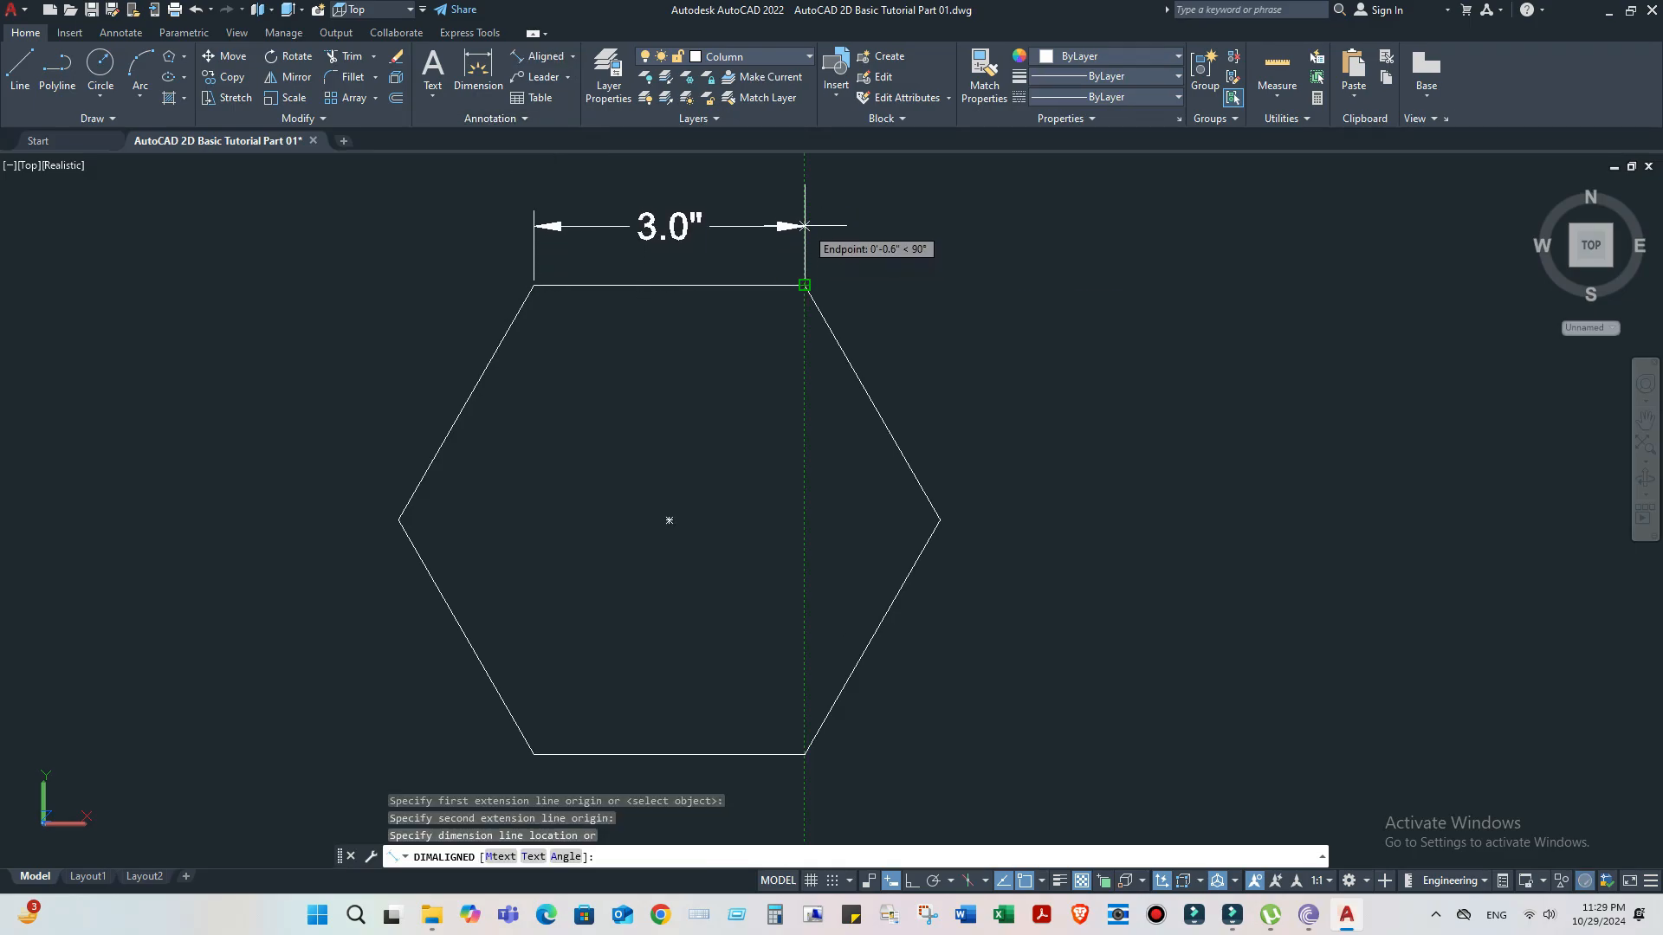
left_click(805, 222)
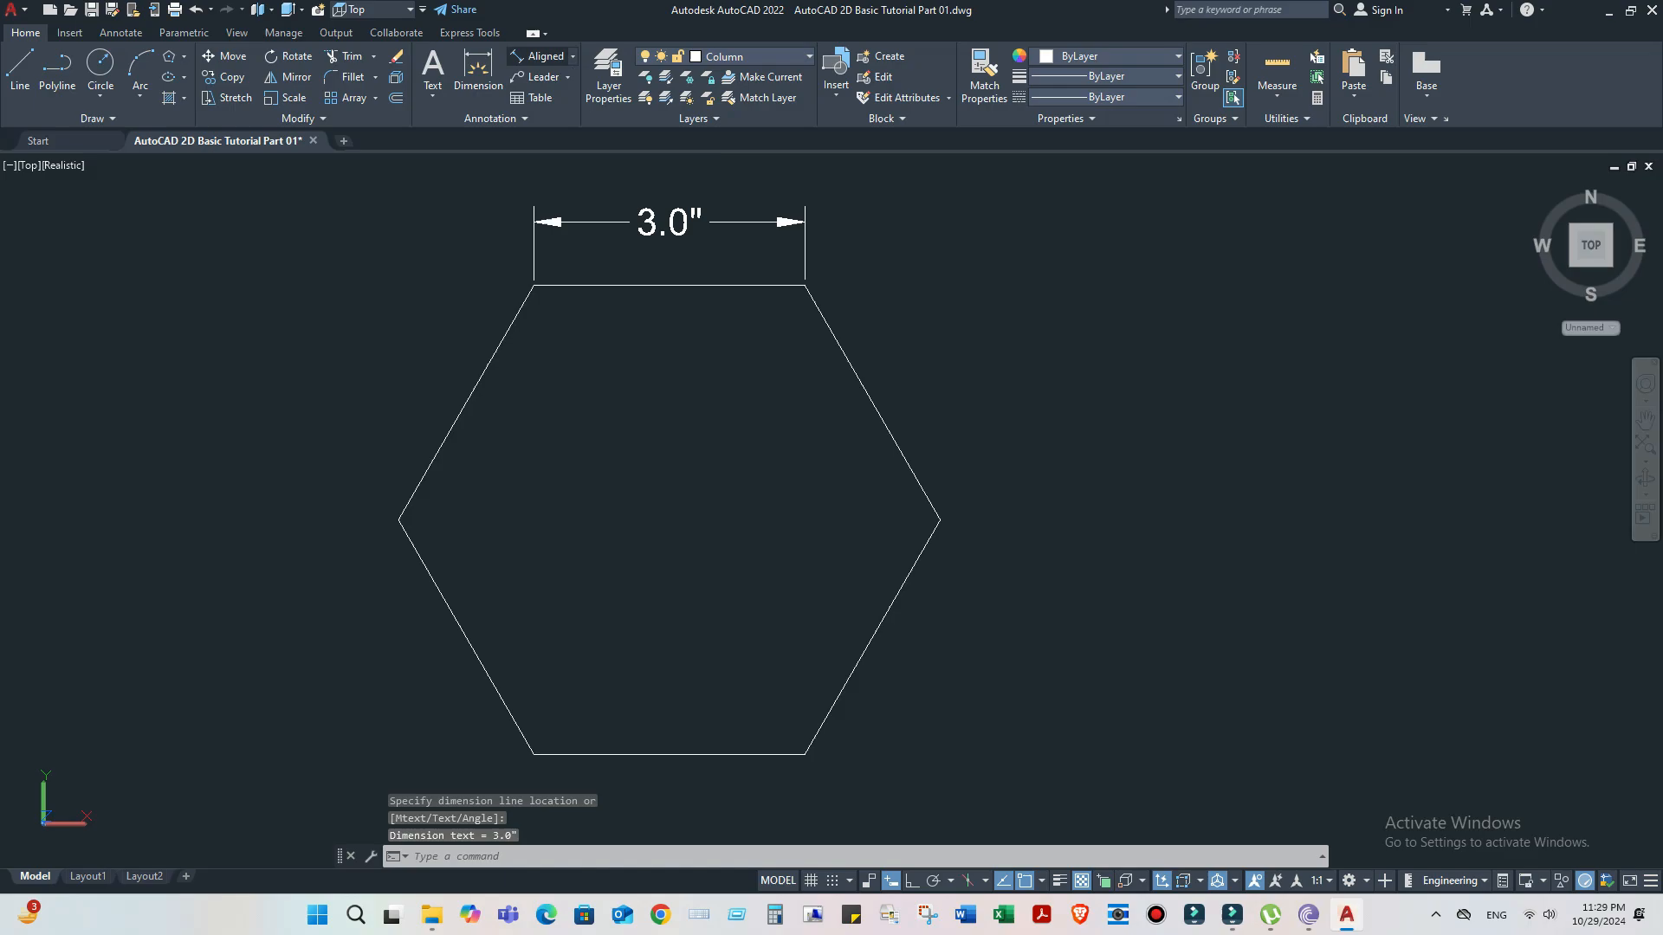
- Add an aligned dimension outside the hexagon's upper-right edge
left_click(541, 58)
left_click(804, 285)
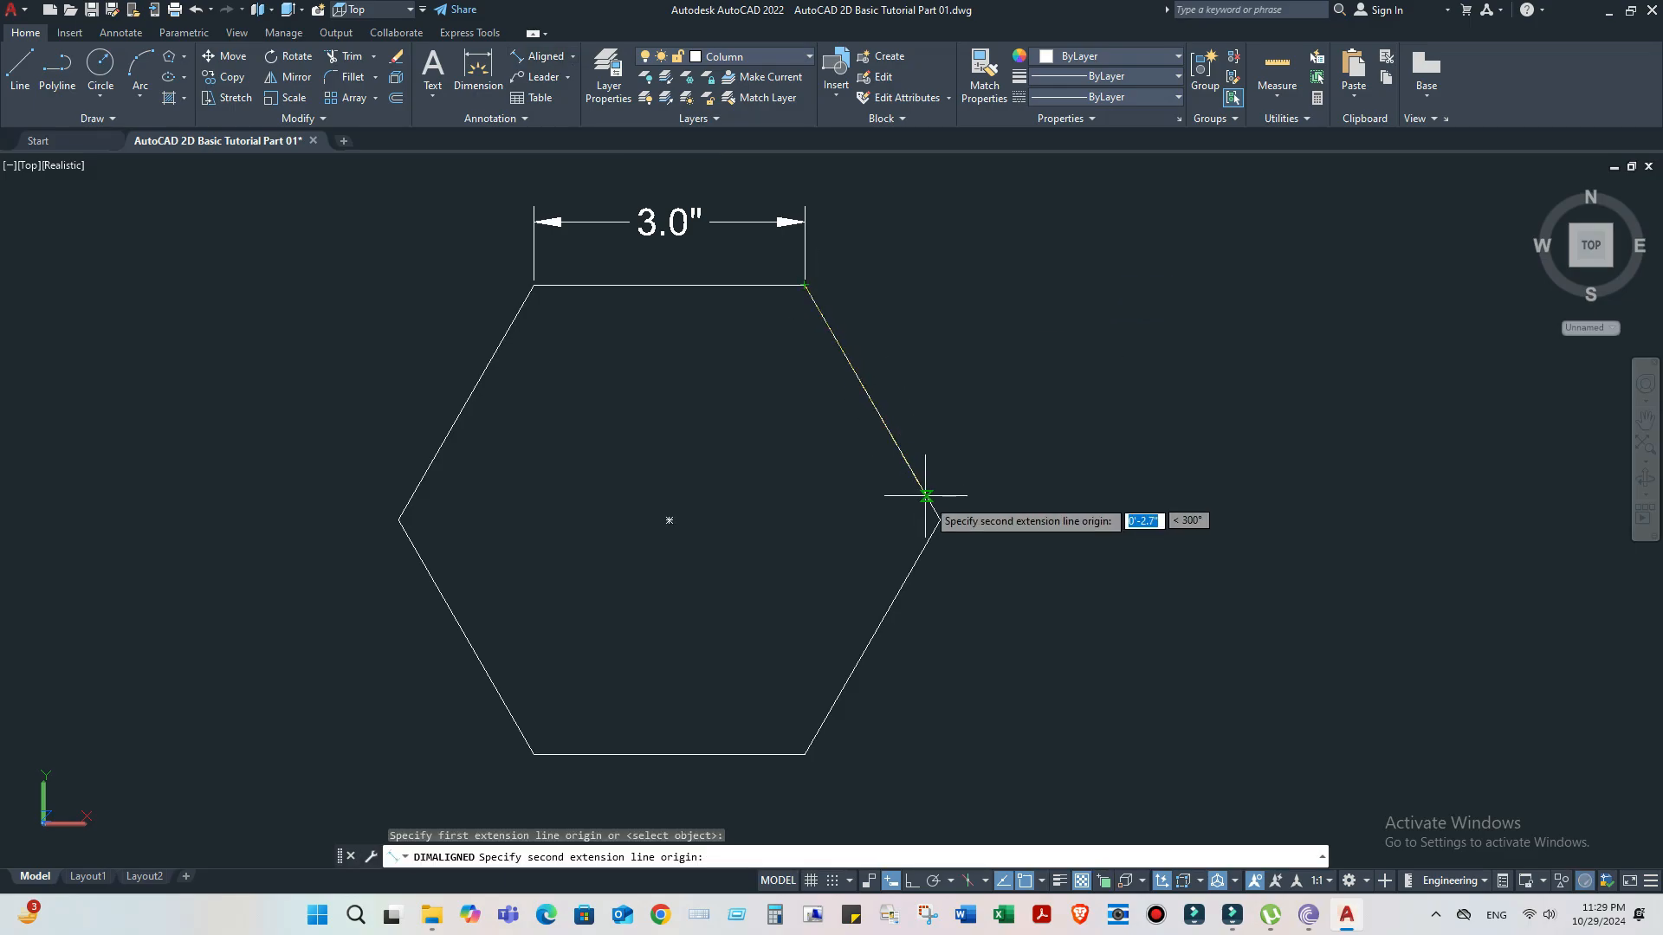
left_click(939, 520)
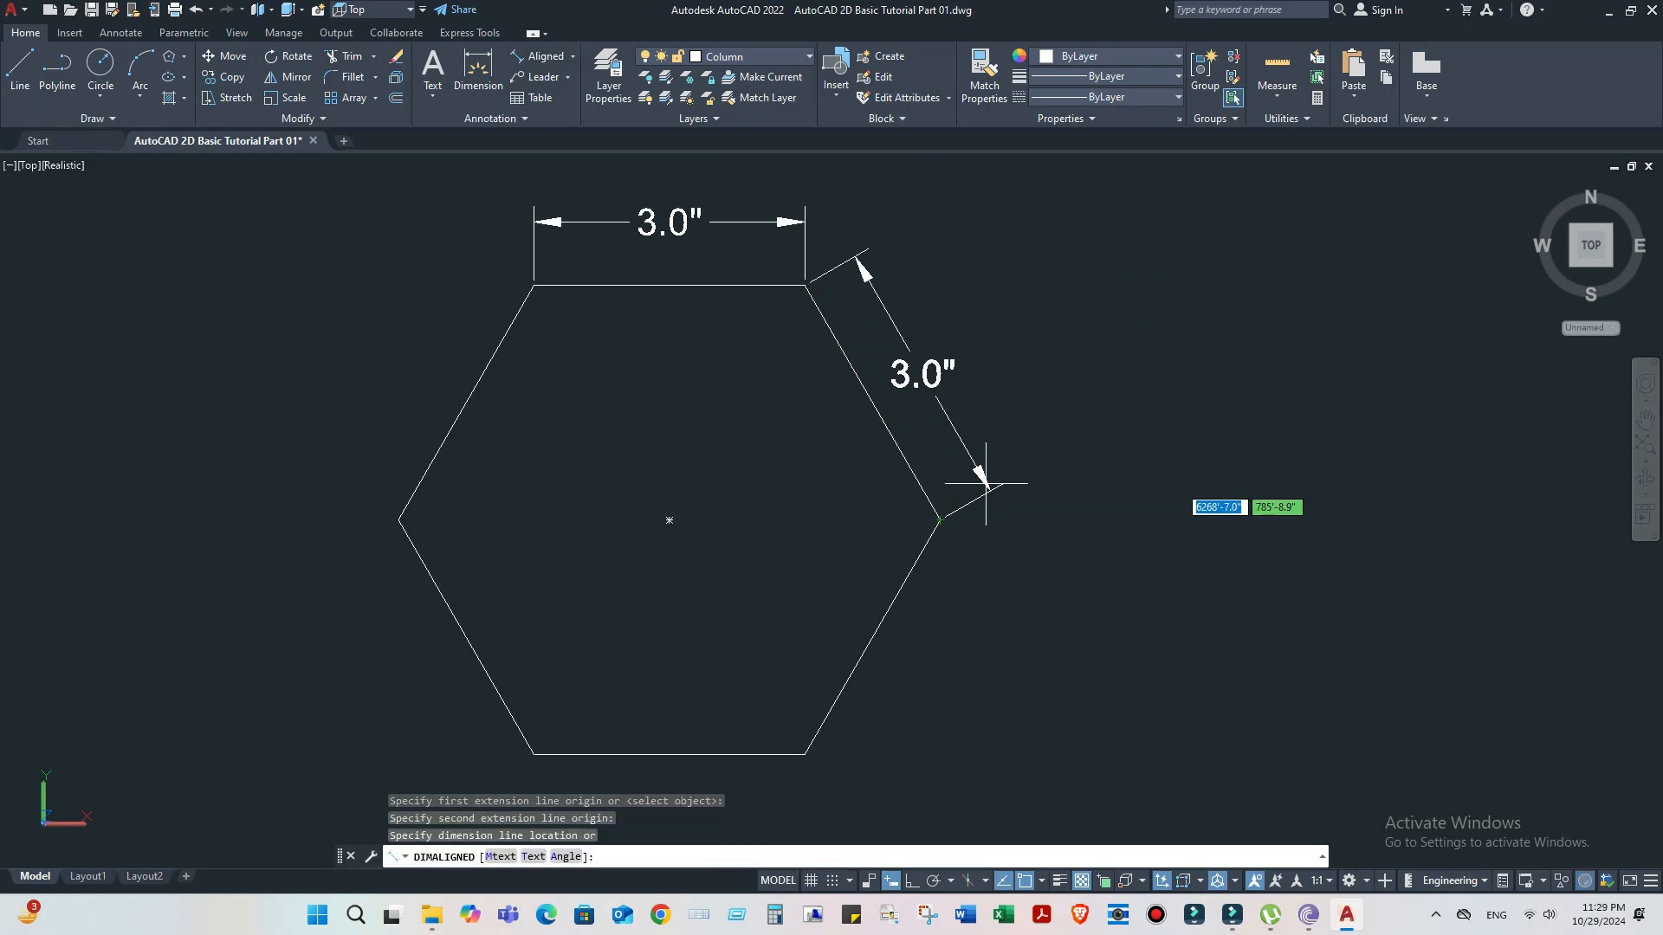
left_click(986, 483)
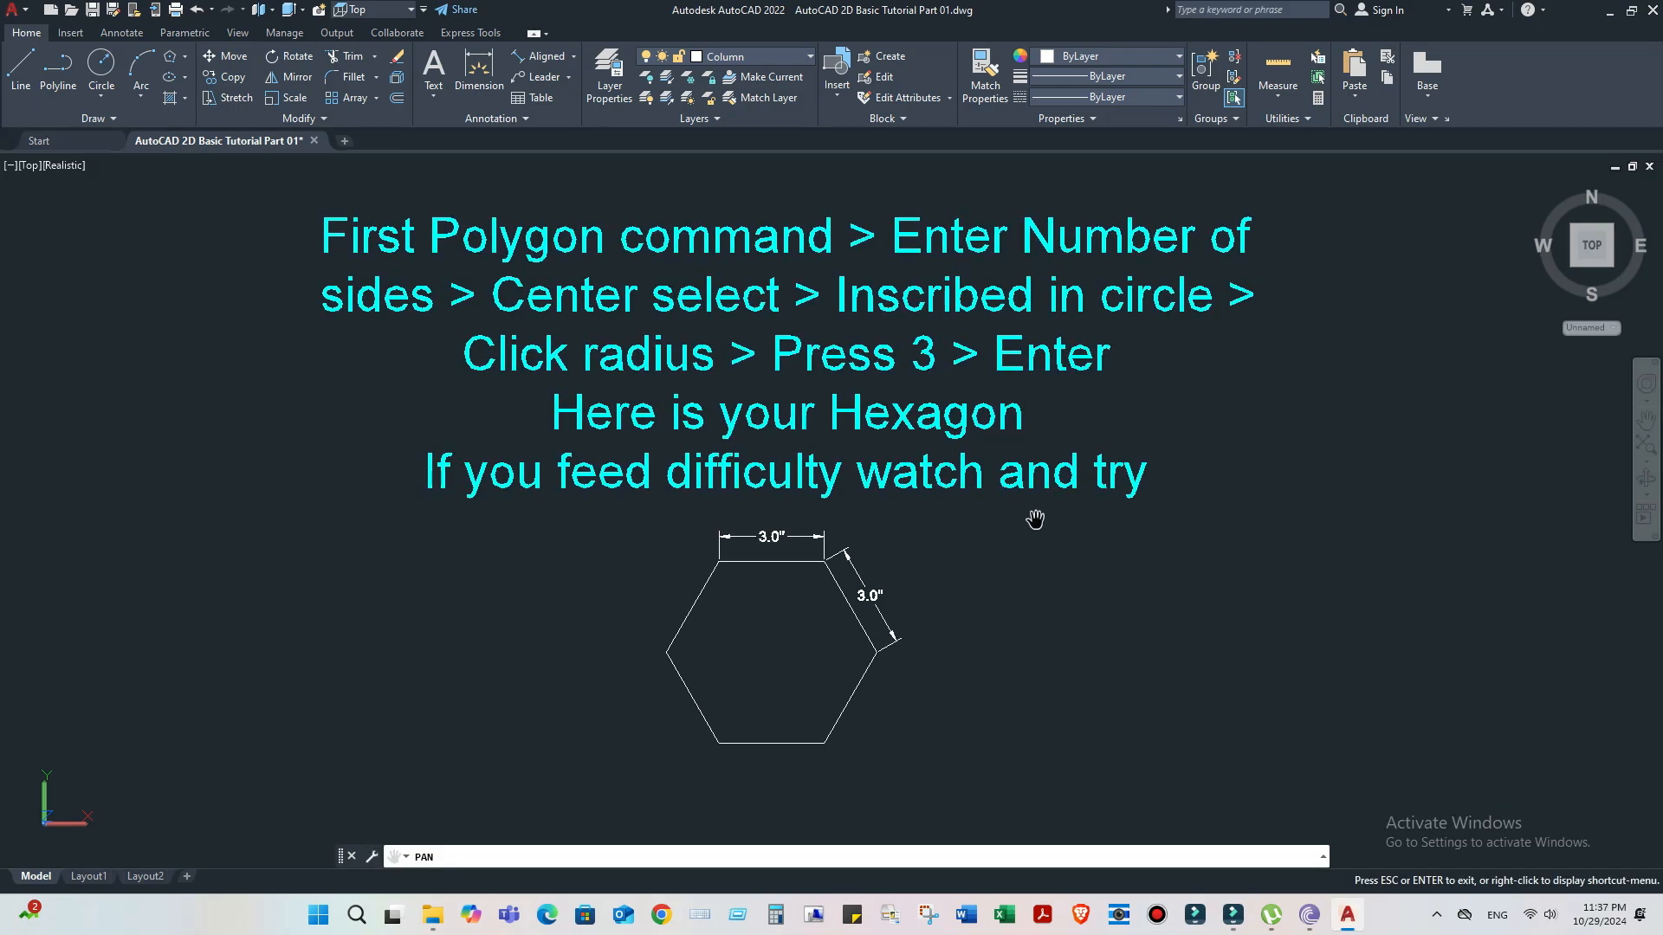
key("Escape")
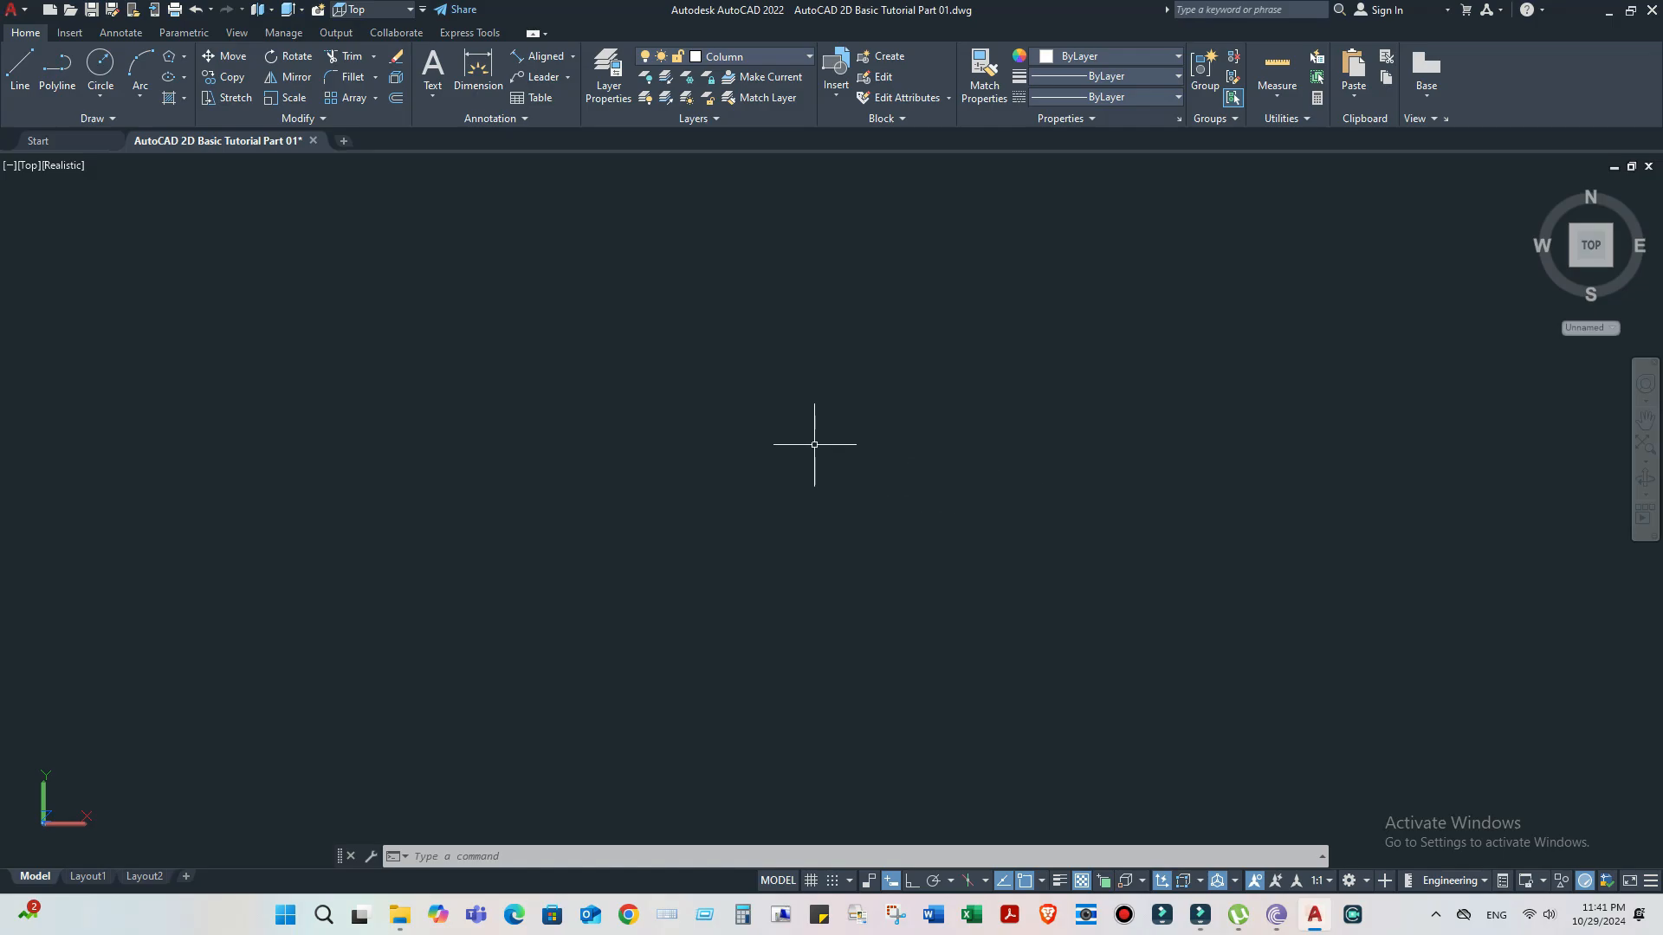
- Draw a 6-inch horizontal line in an empty area with Ortho mode turned on
left_click(699, 381)
left_click(706, 620)
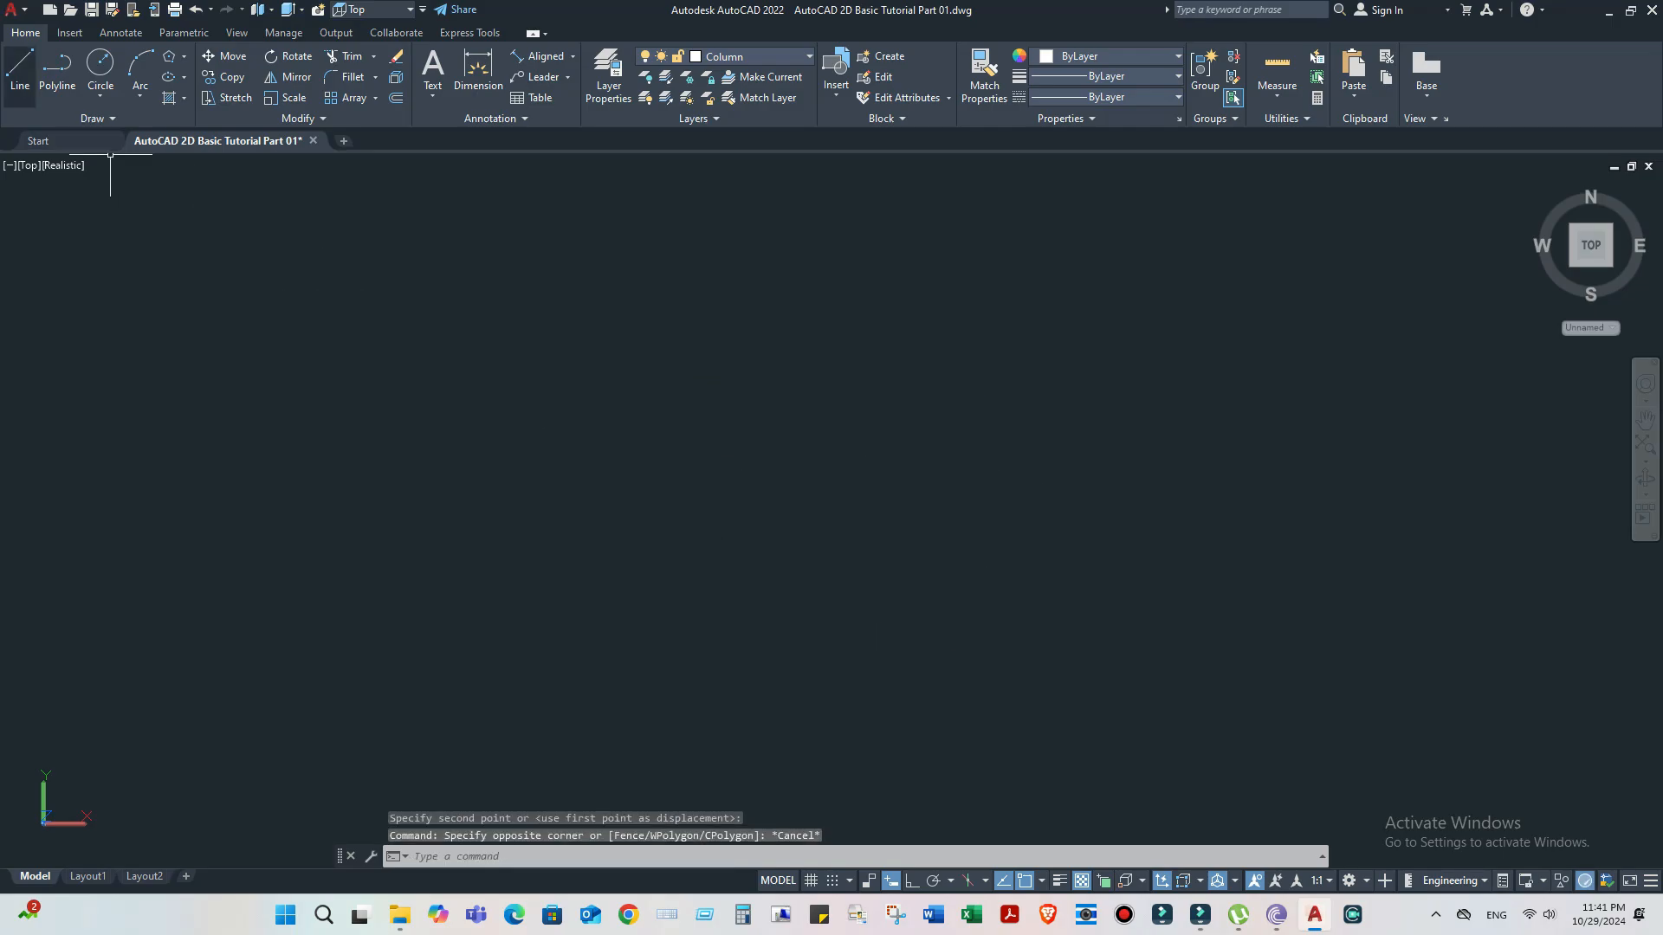
left_click(19, 69)
left_click(797, 373)
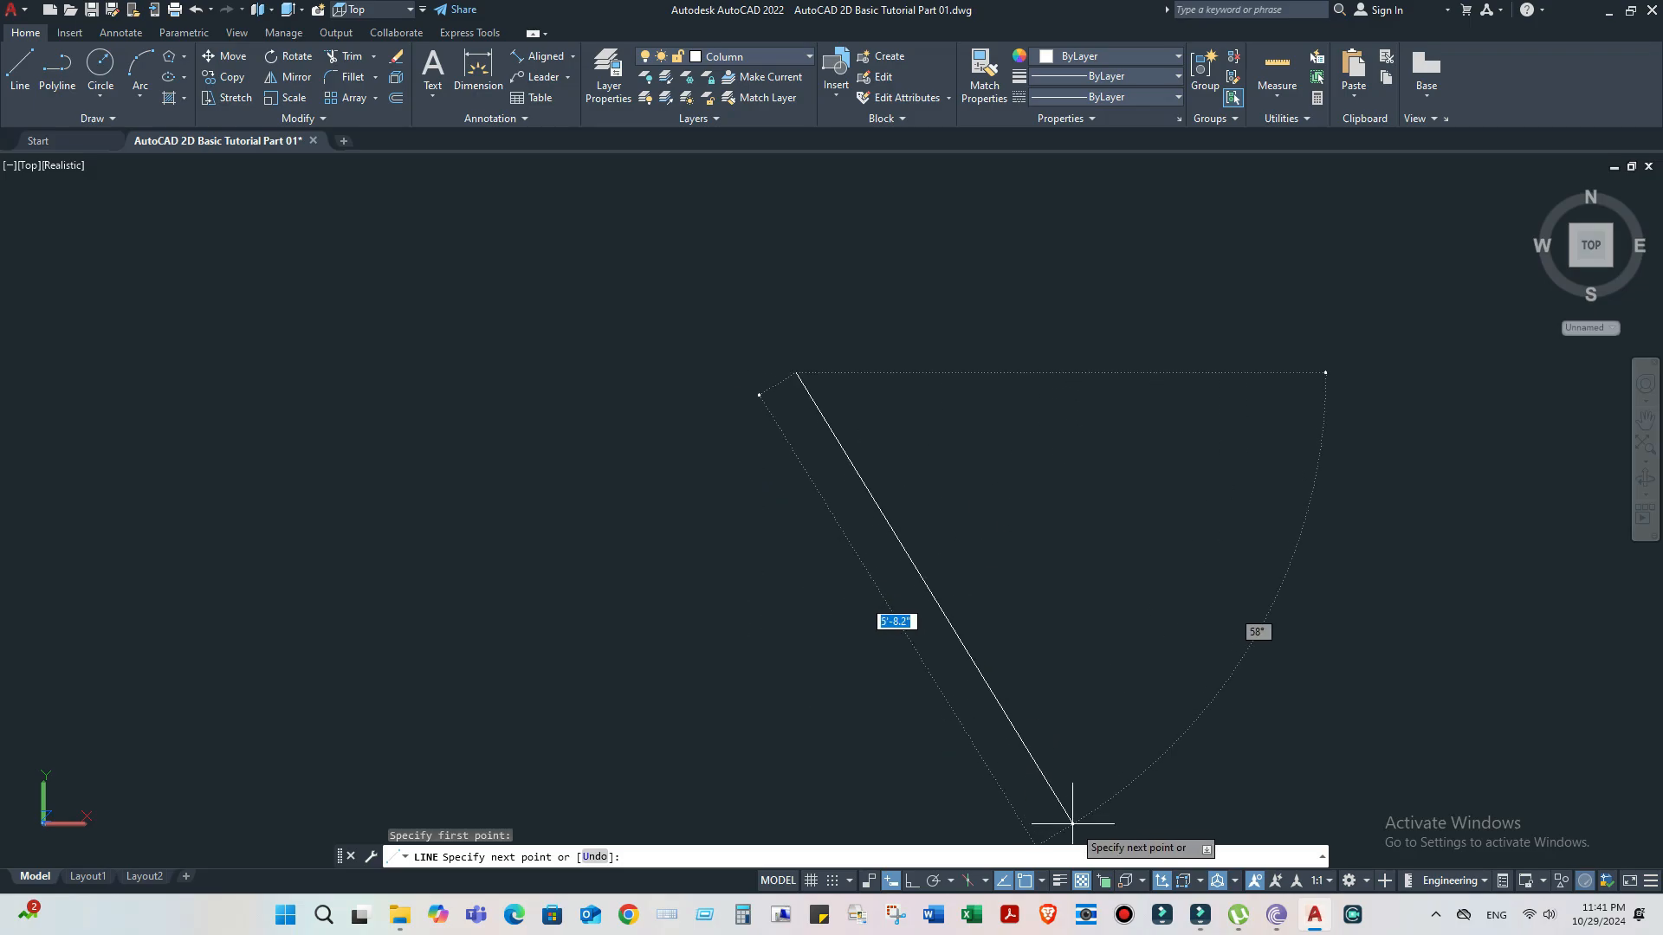
key("F8")
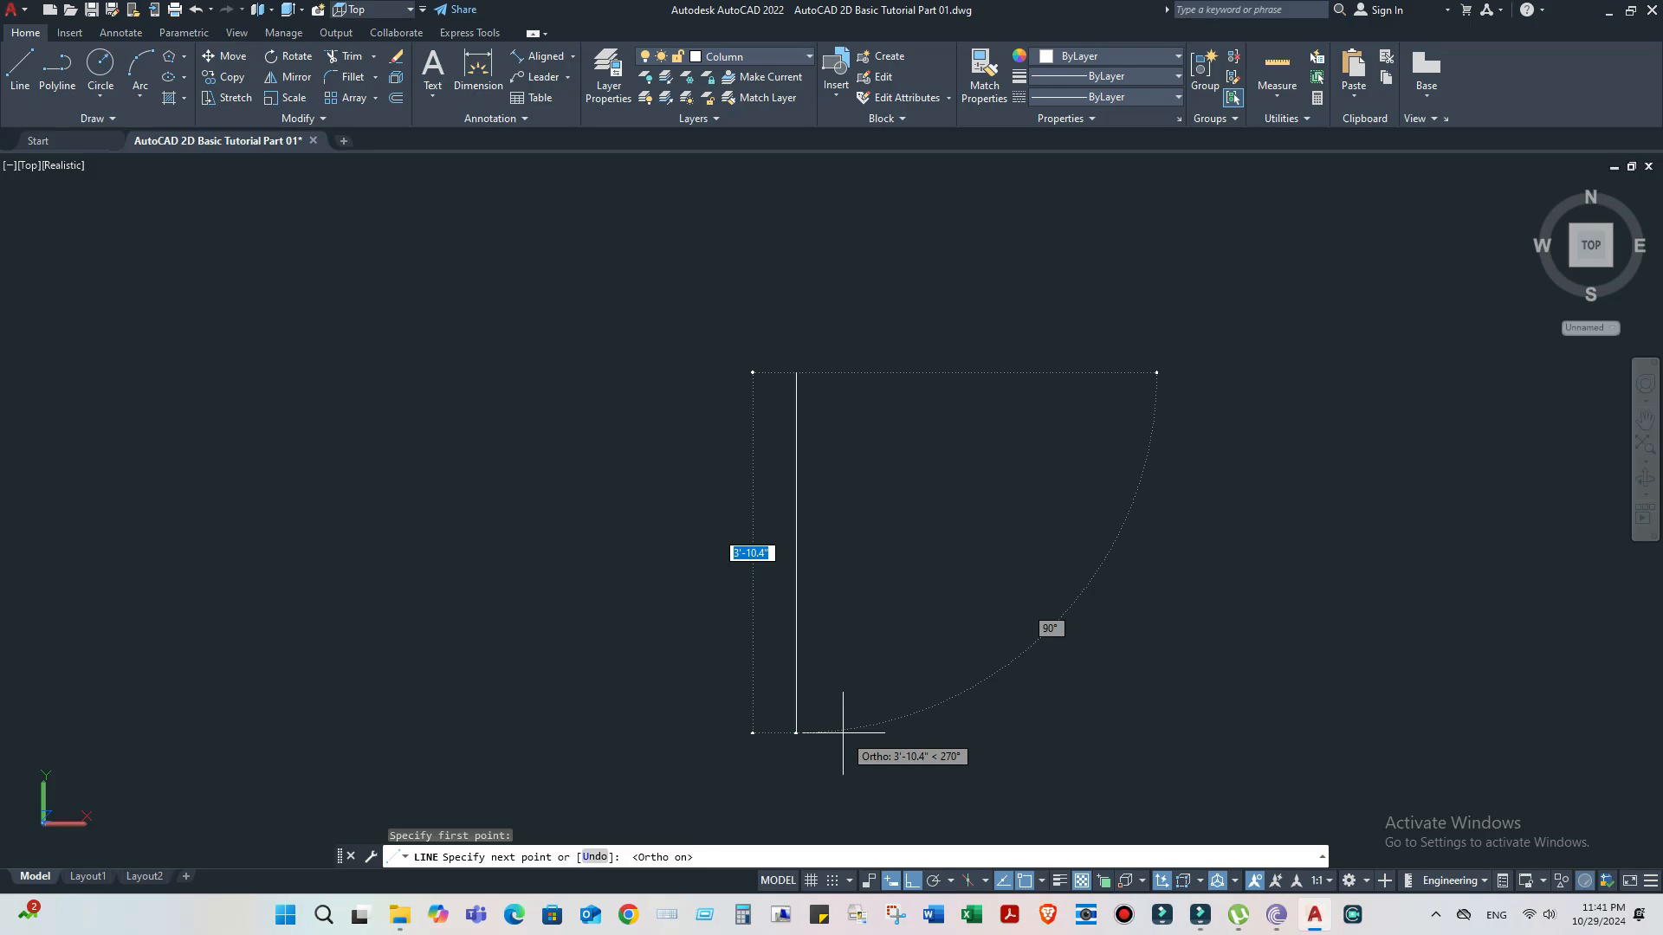
type("6")
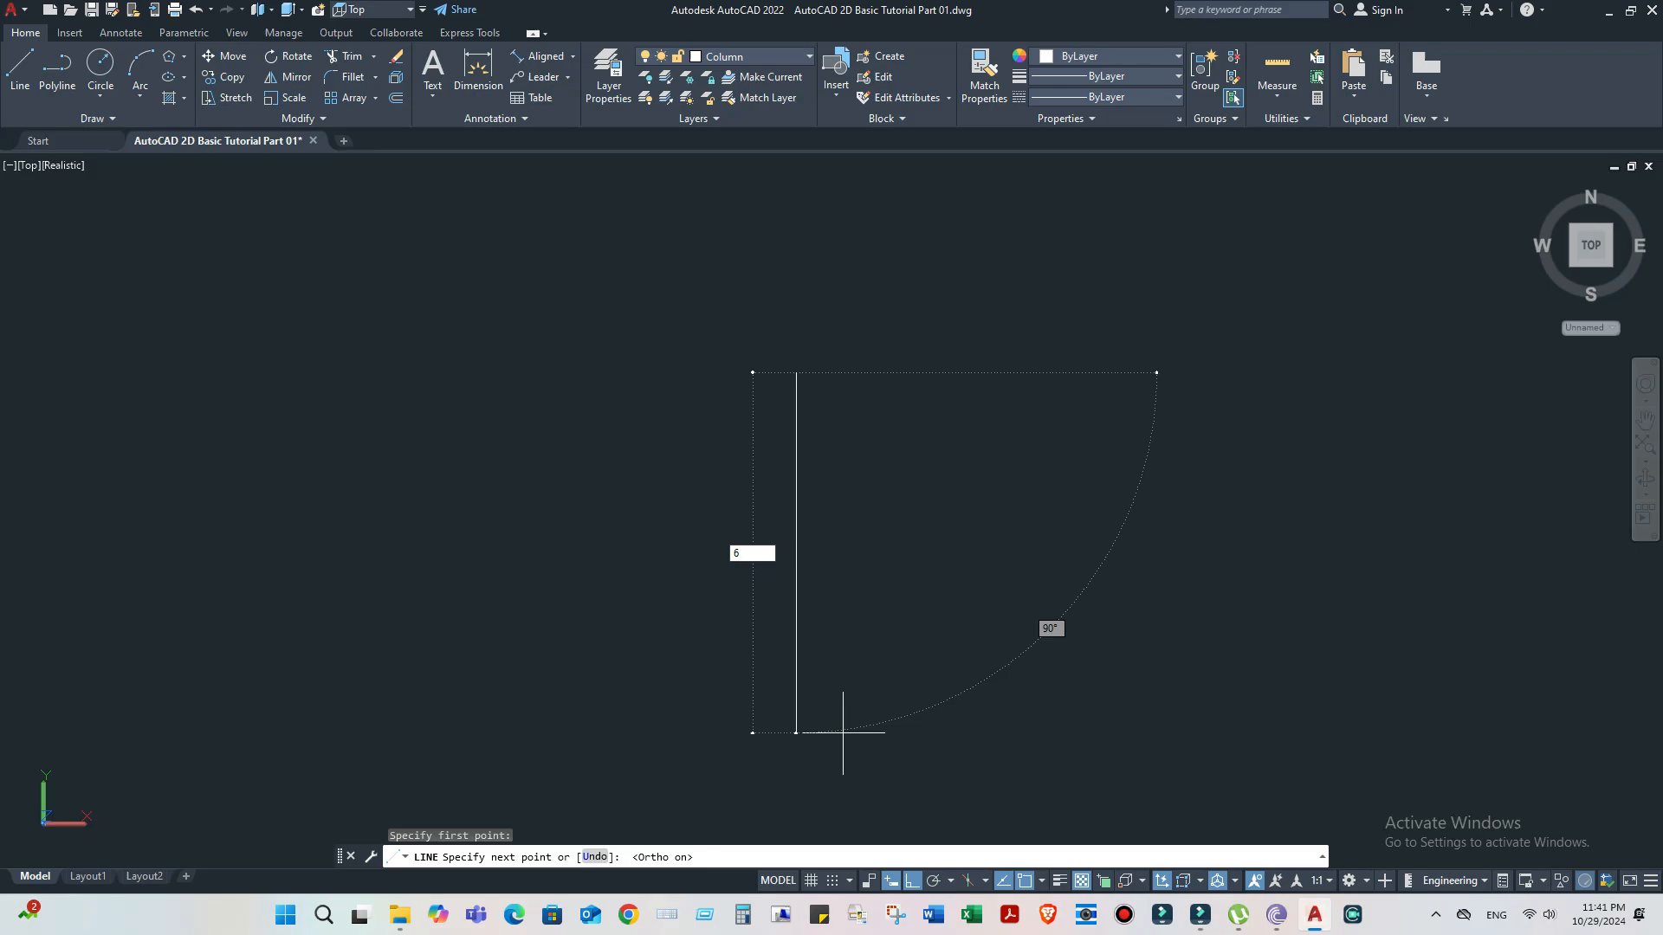
key("Escape")
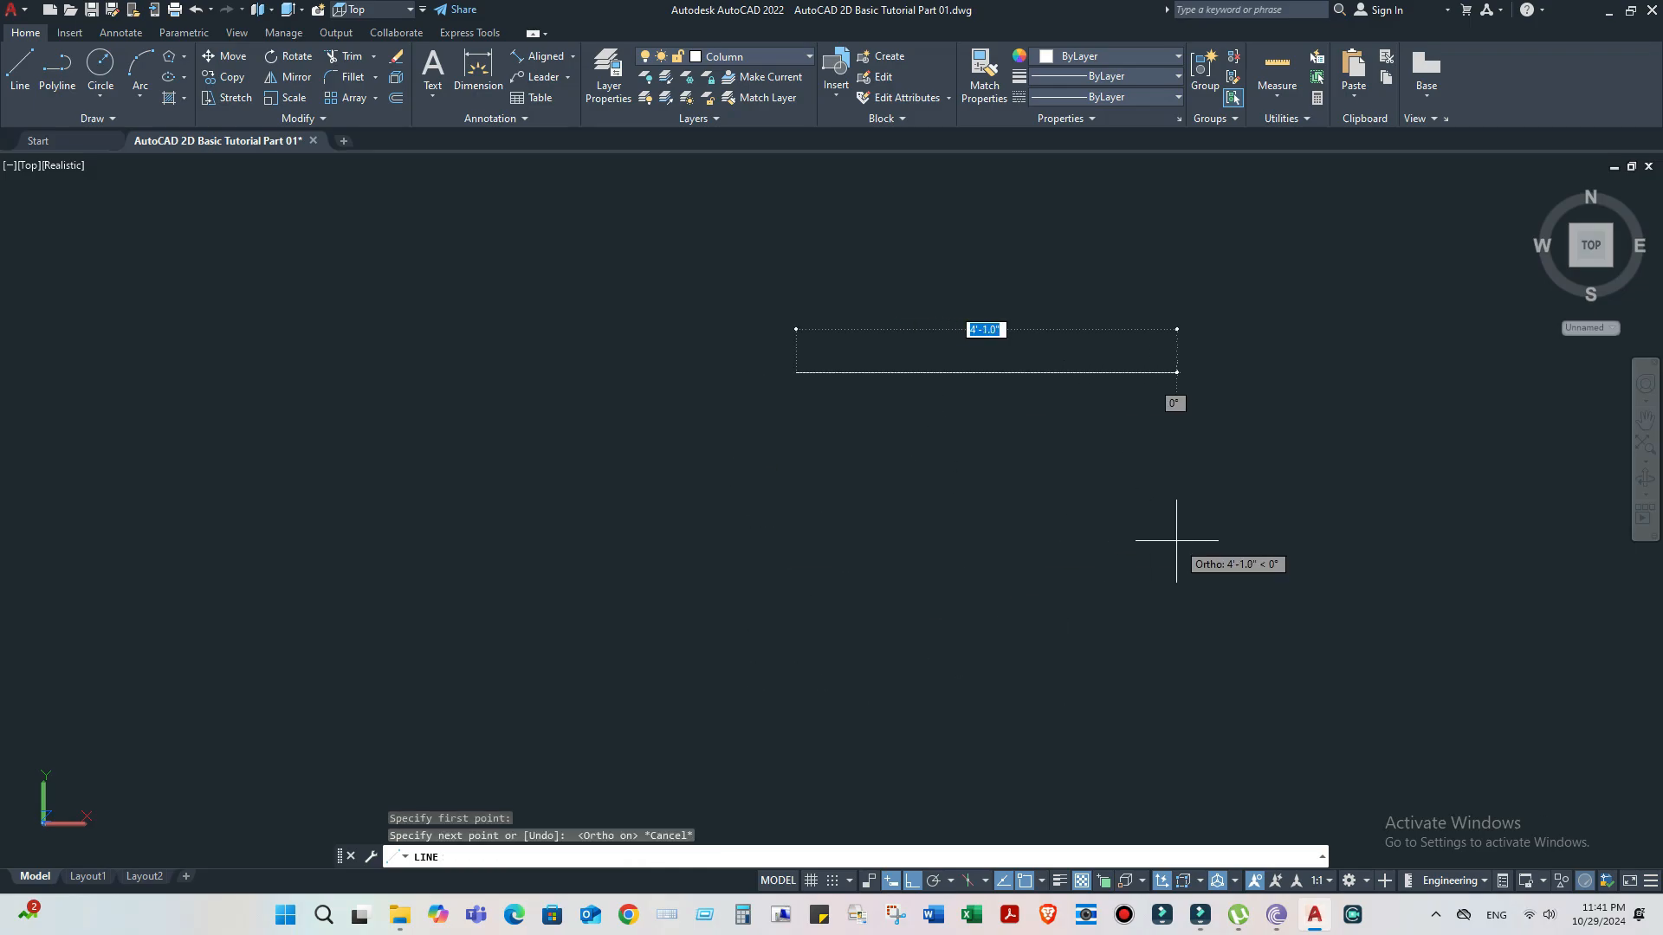
type("6")
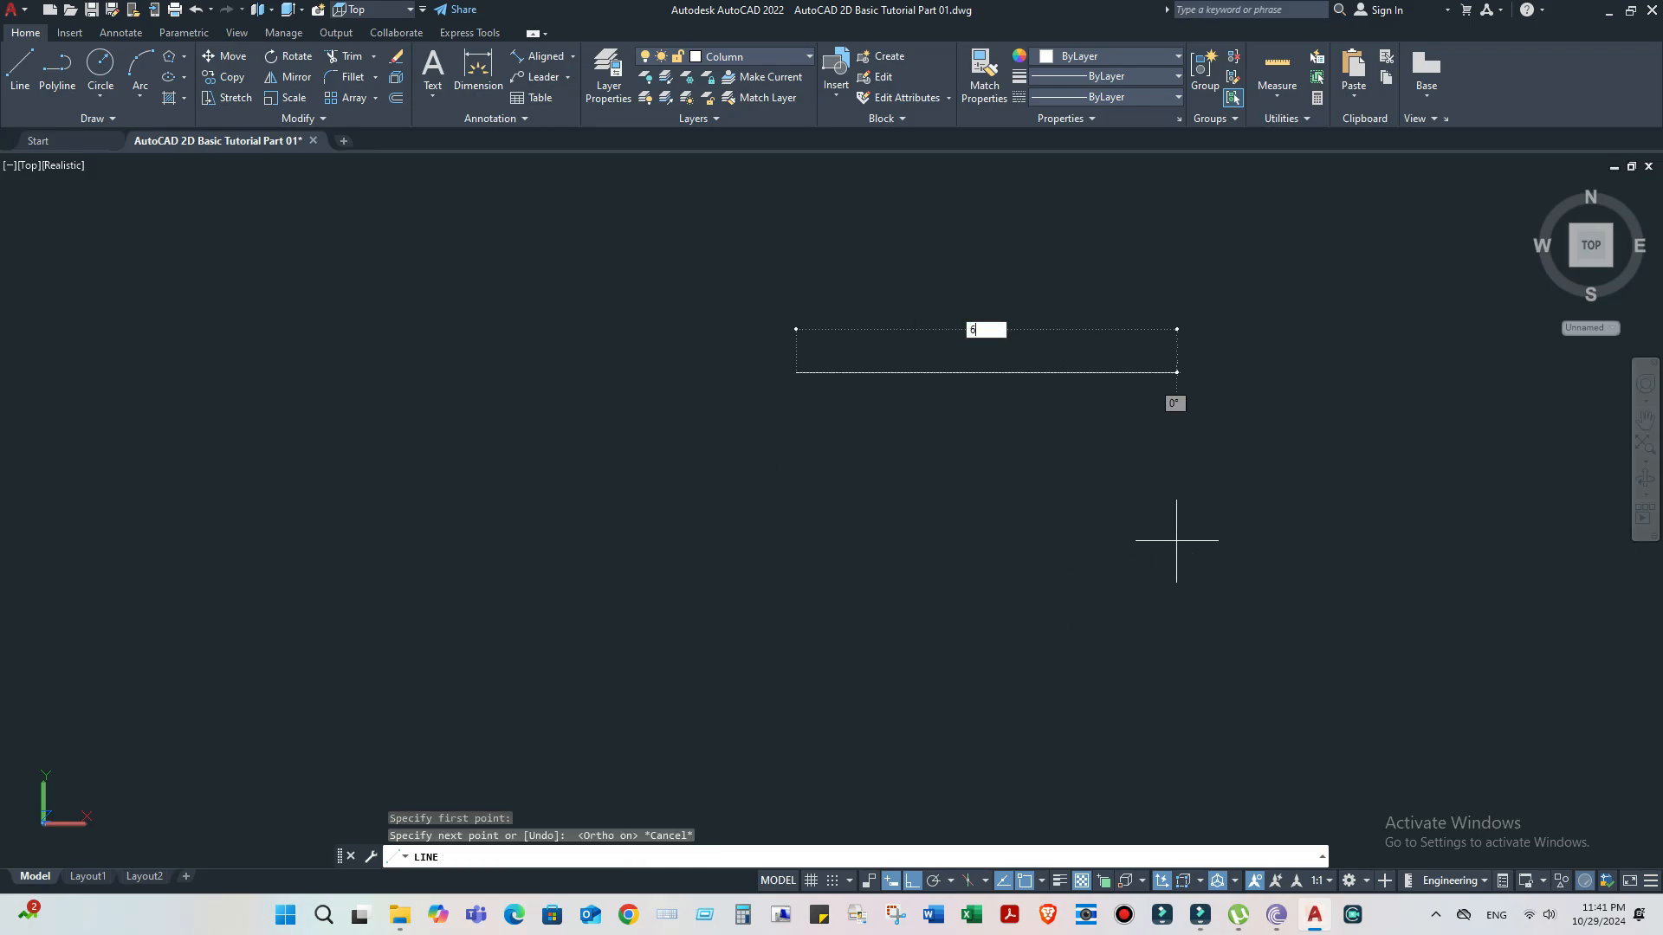
key("Return")
key("Escape")
scroll(772, 316, "up", 3)
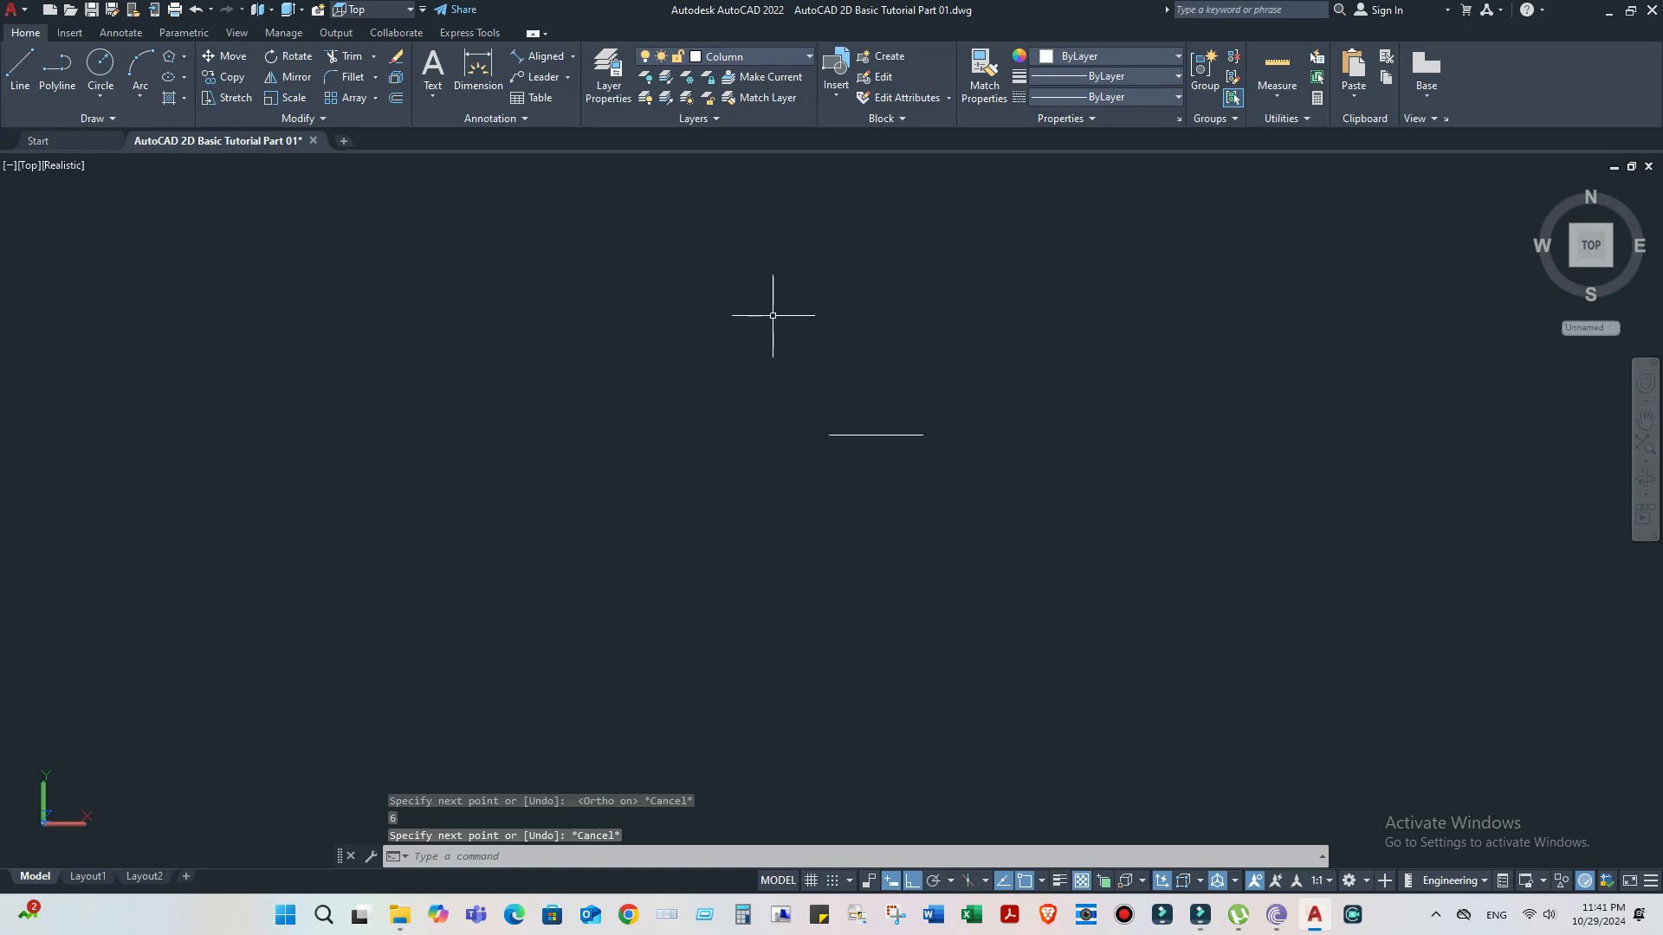
scroll(893, 407, "up", 9)
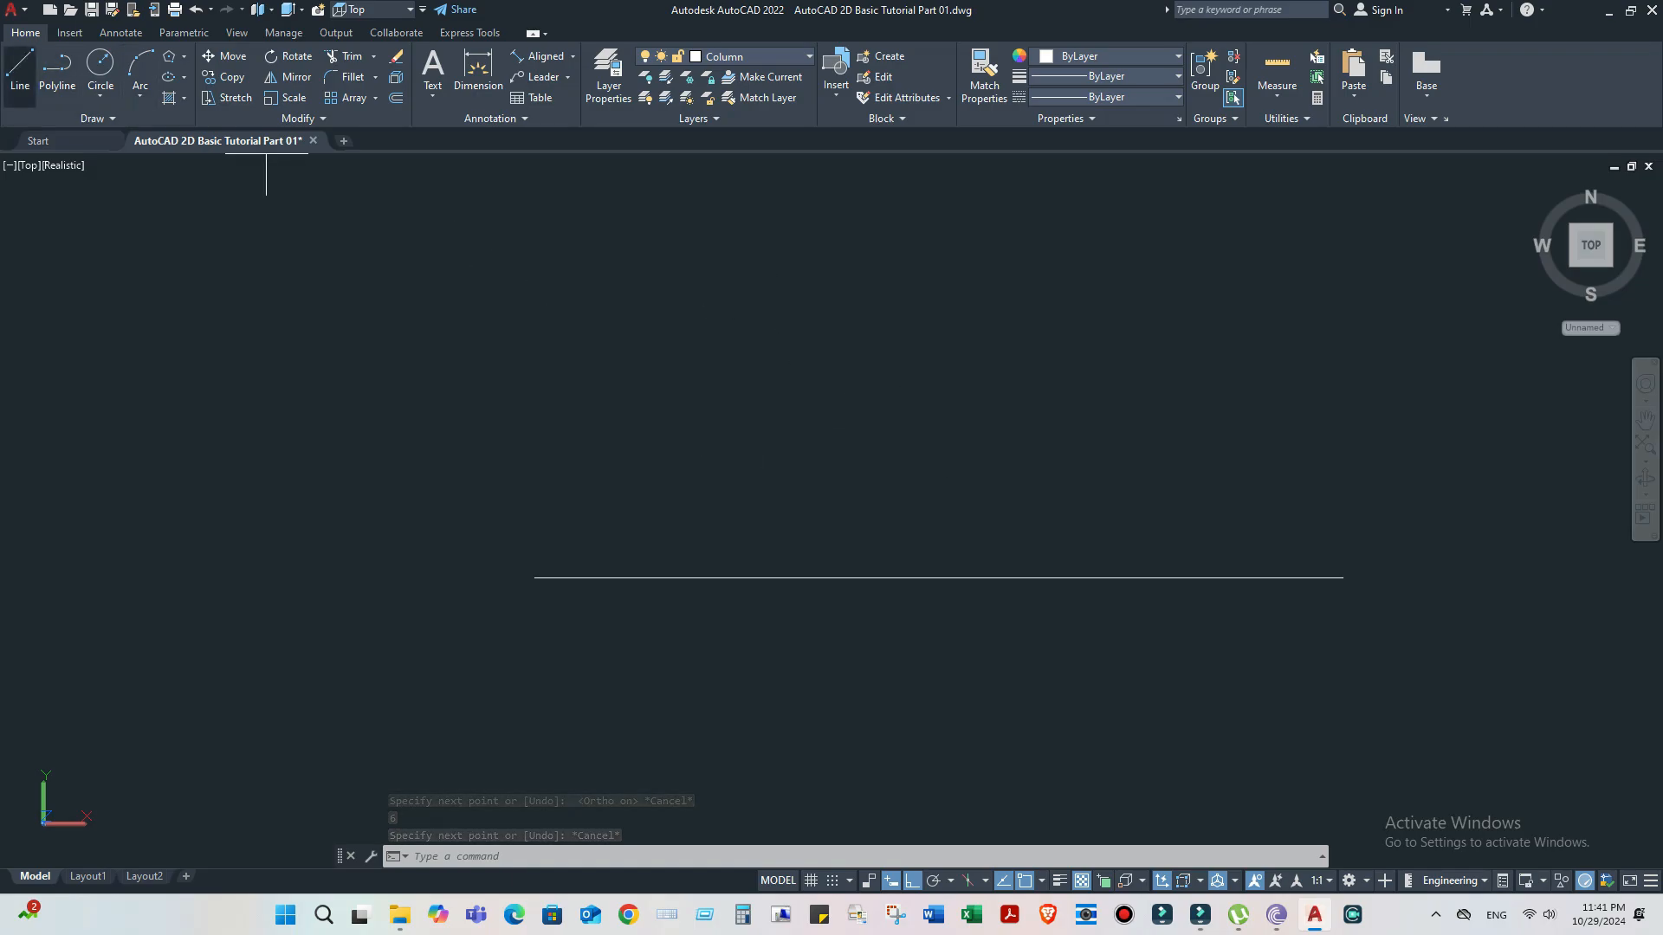
left_click(19, 69)
left_click(534, 555)
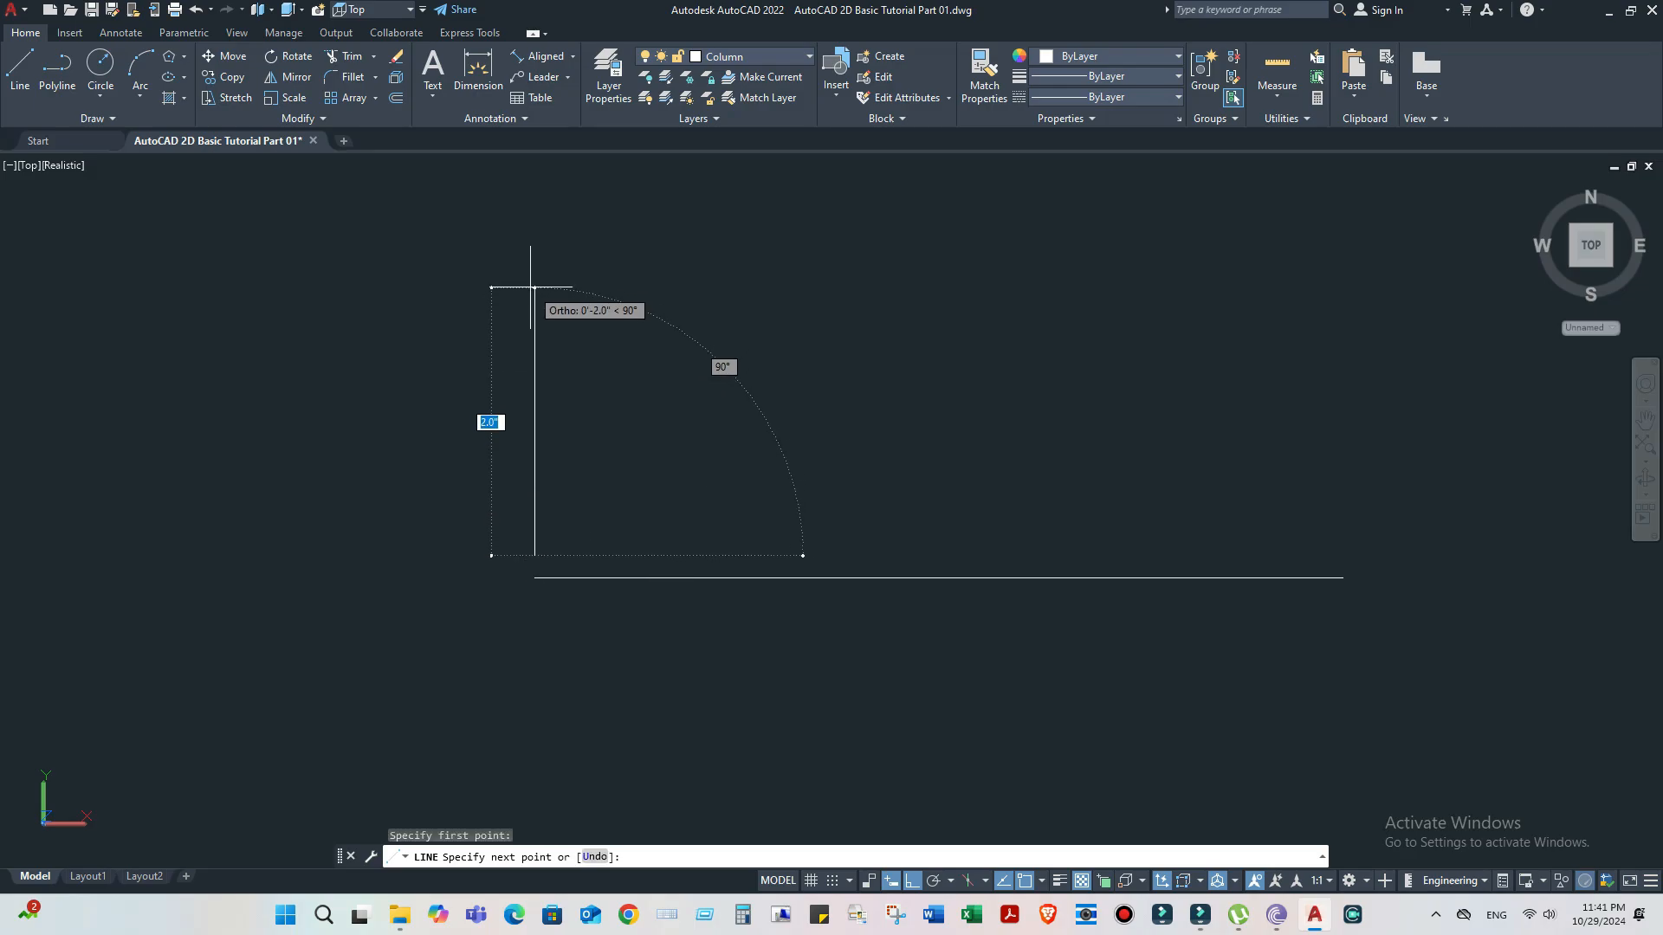
key("Escape")
- Draw a 6-inch line at 45° starting from the left endpoint of the 6-inch horizontal line
key("Return")
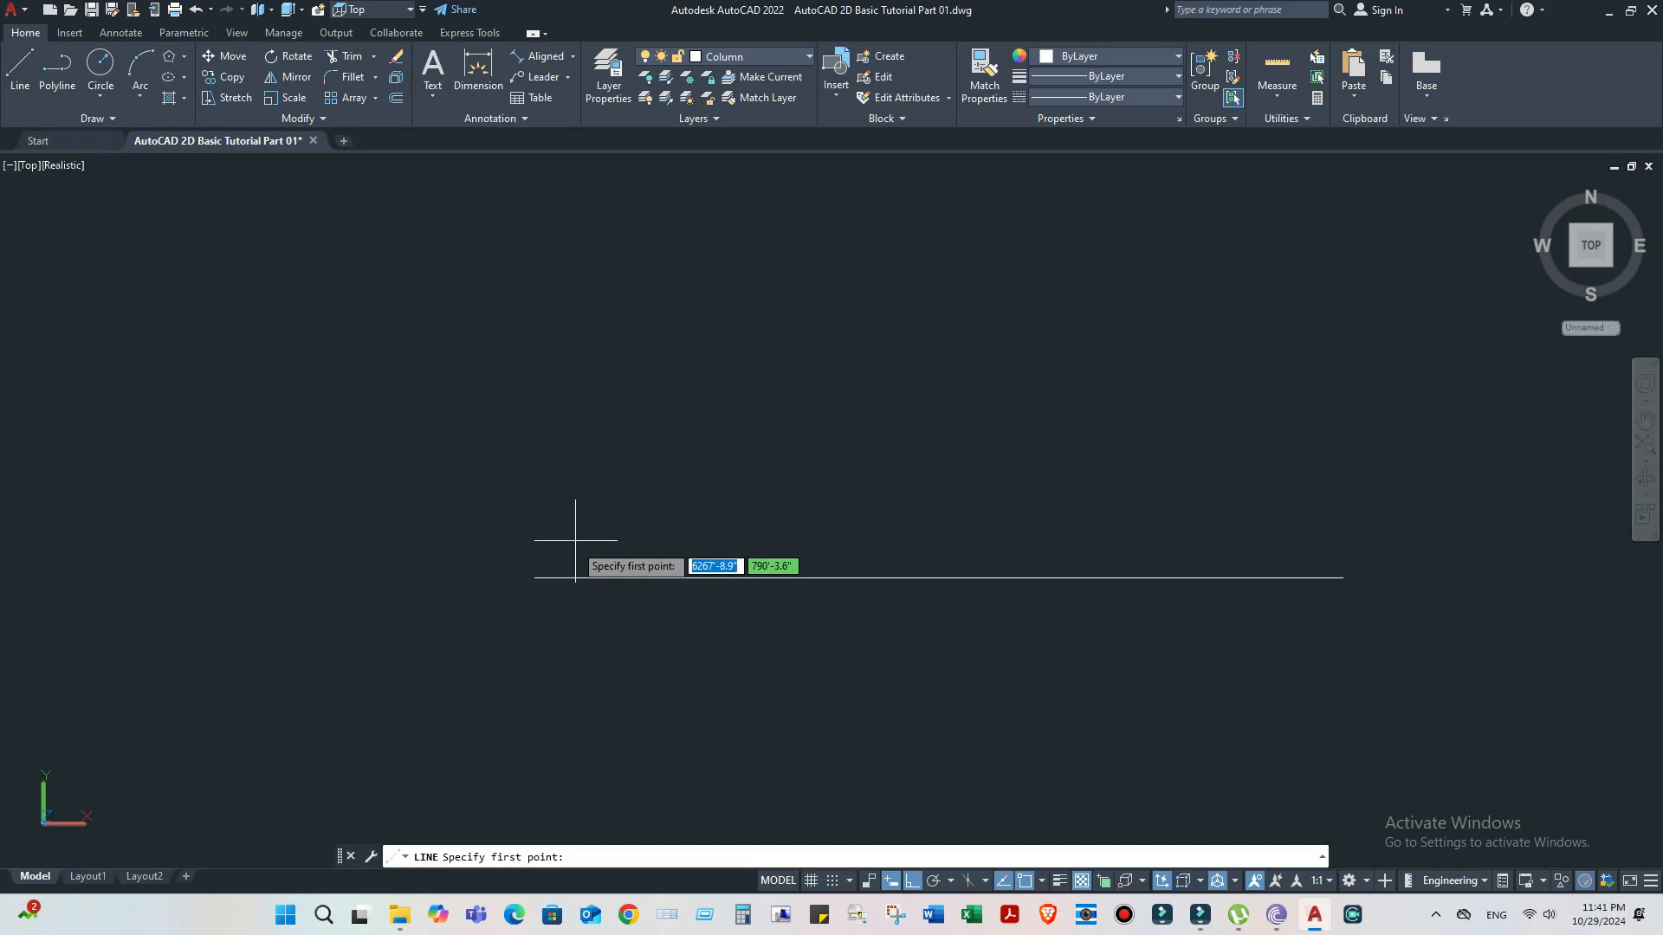
left_click(537, 576)
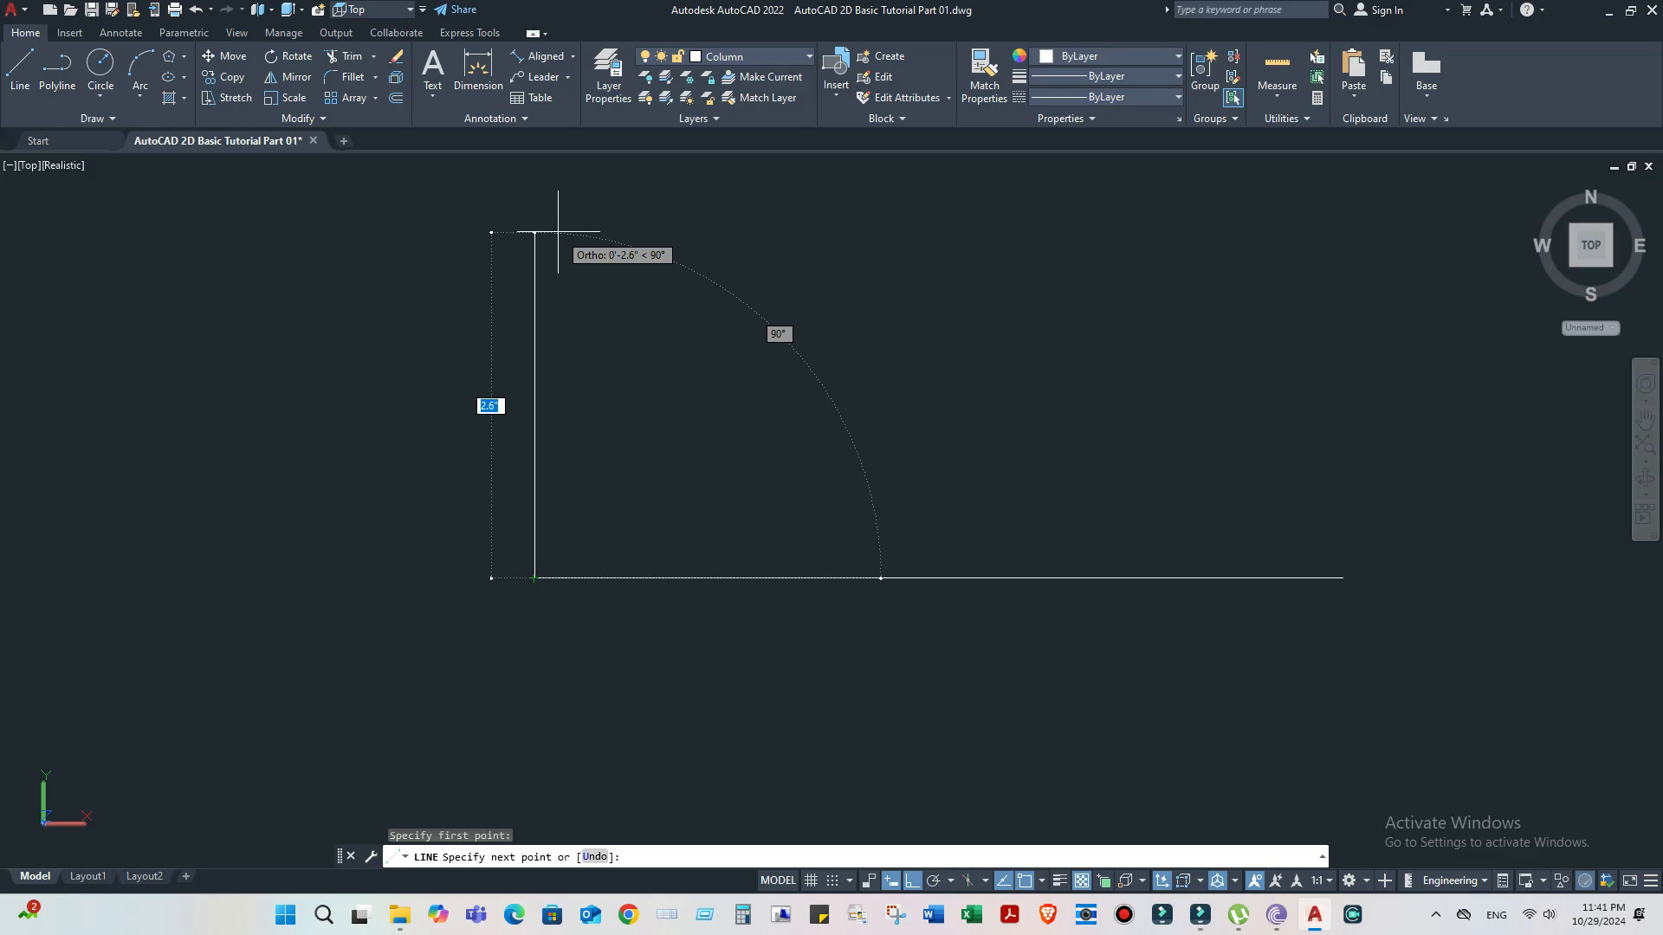
type("6")
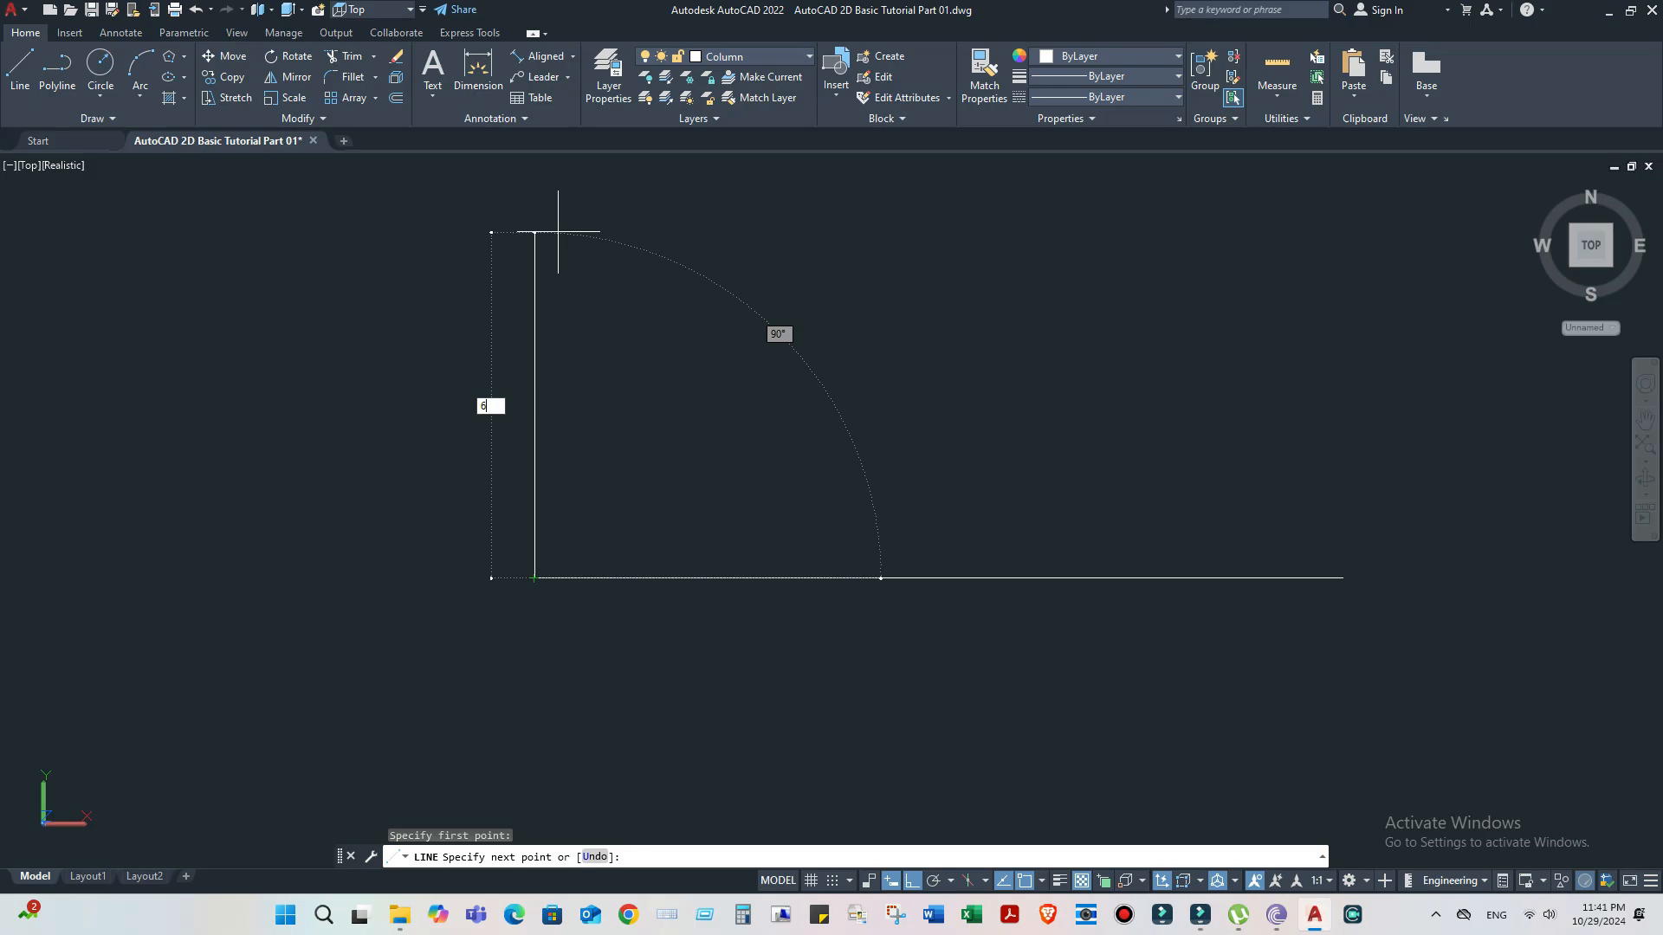
key("Return")
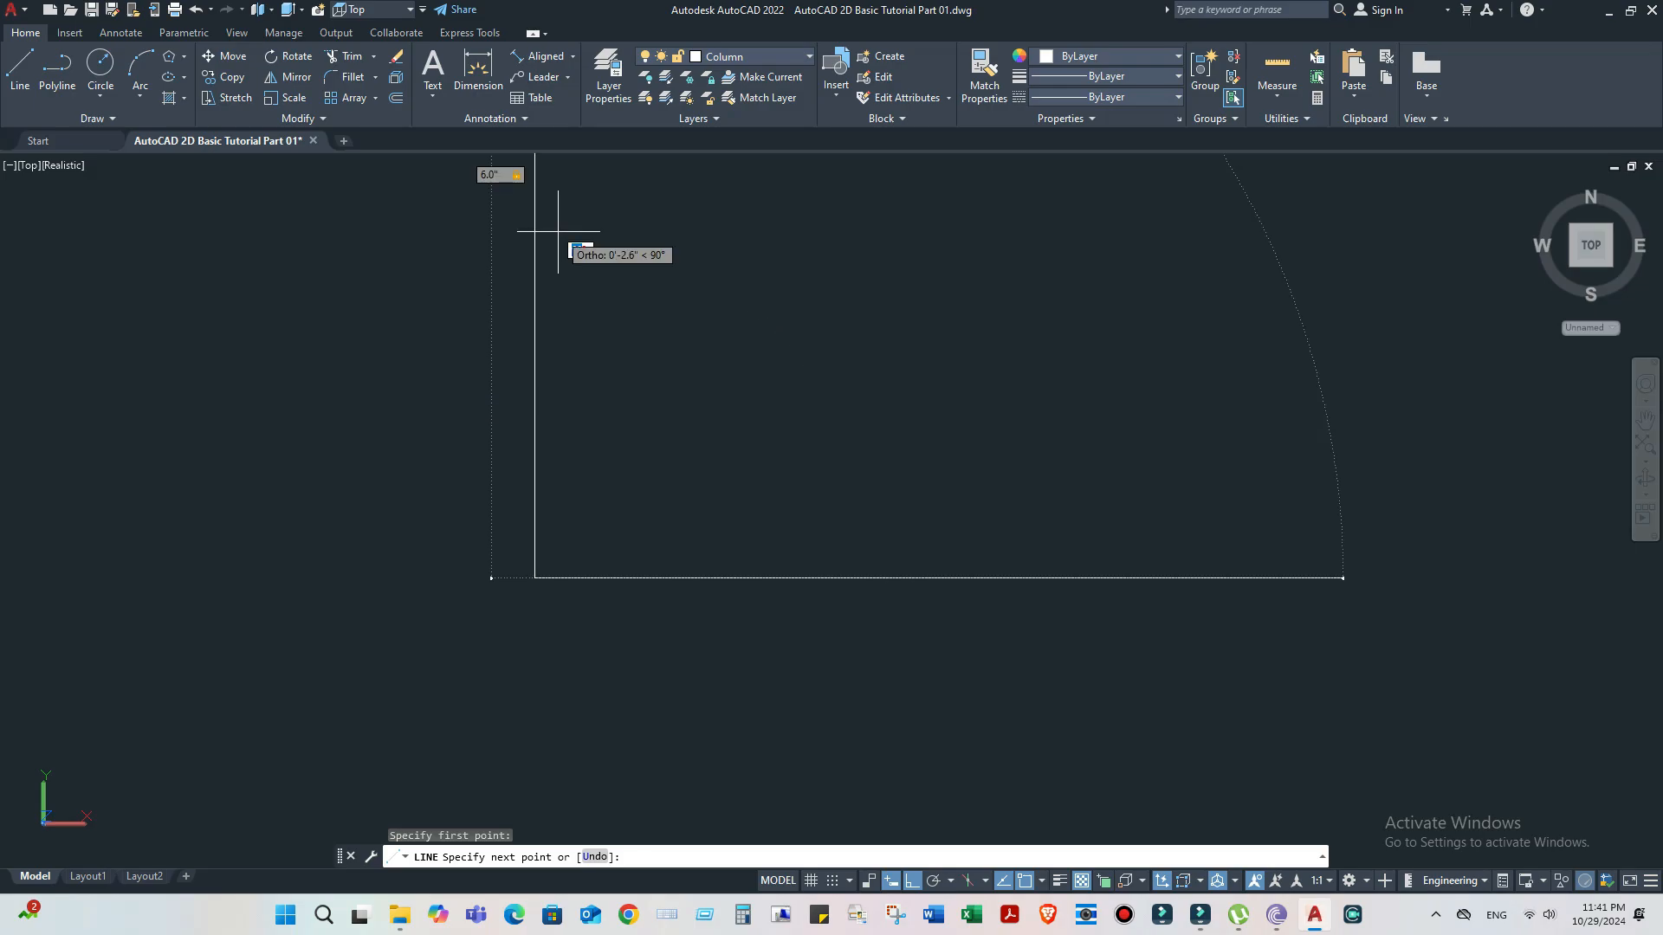
scroll(790, 444, "down", 3)
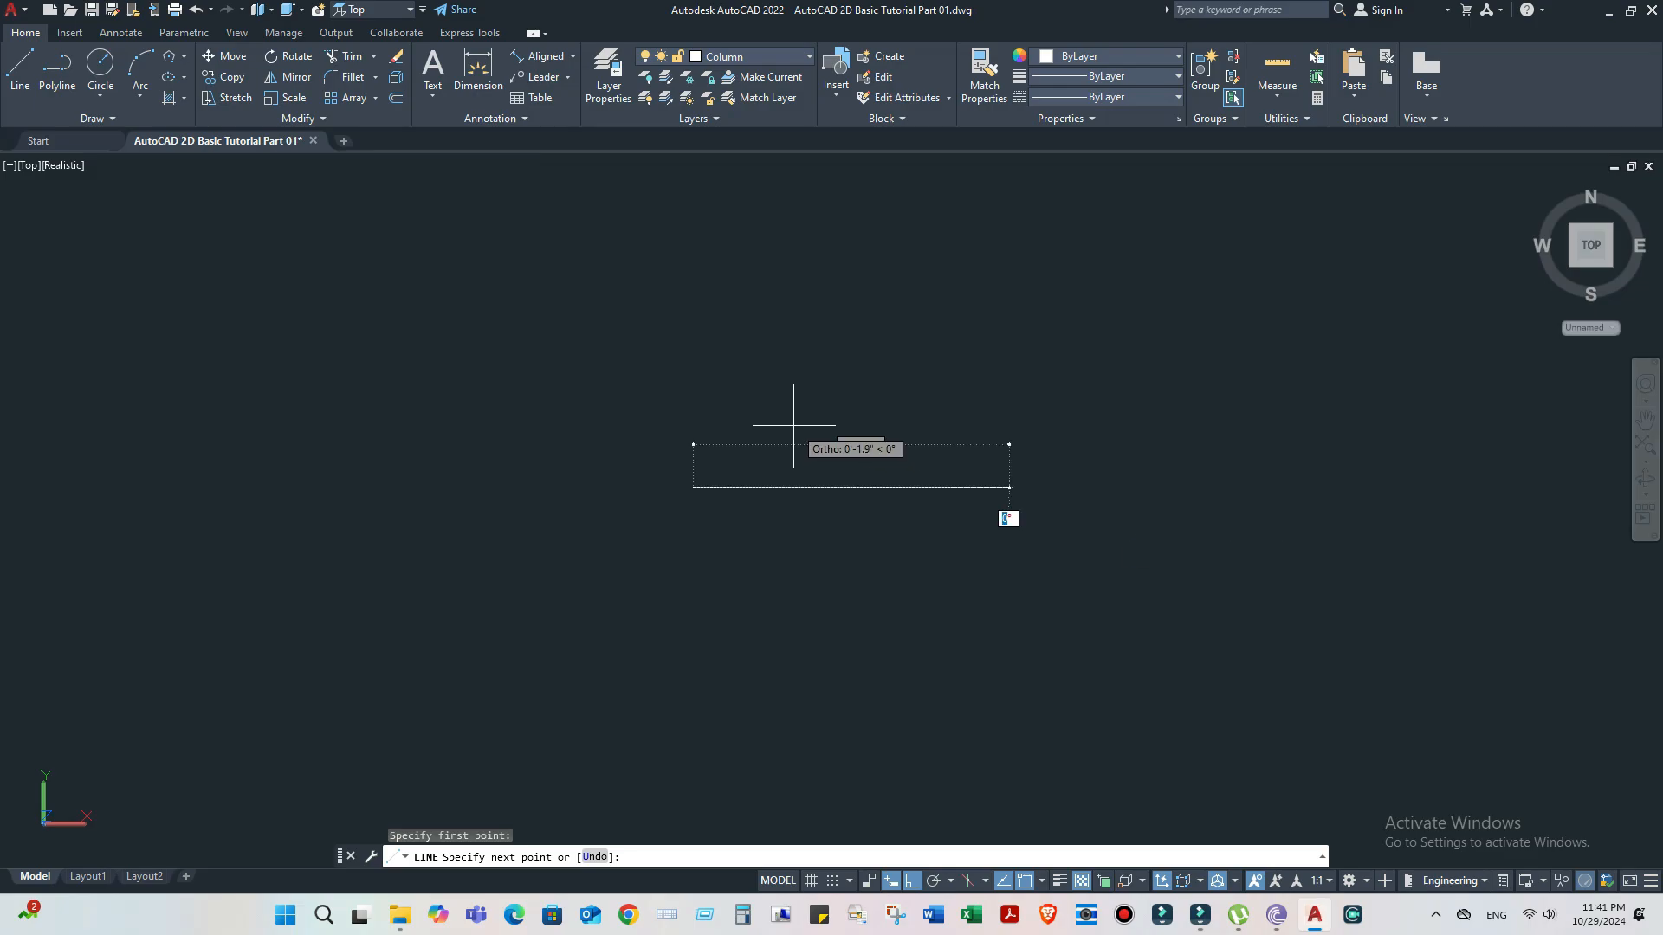
scroll(741, 362, "down", 7)
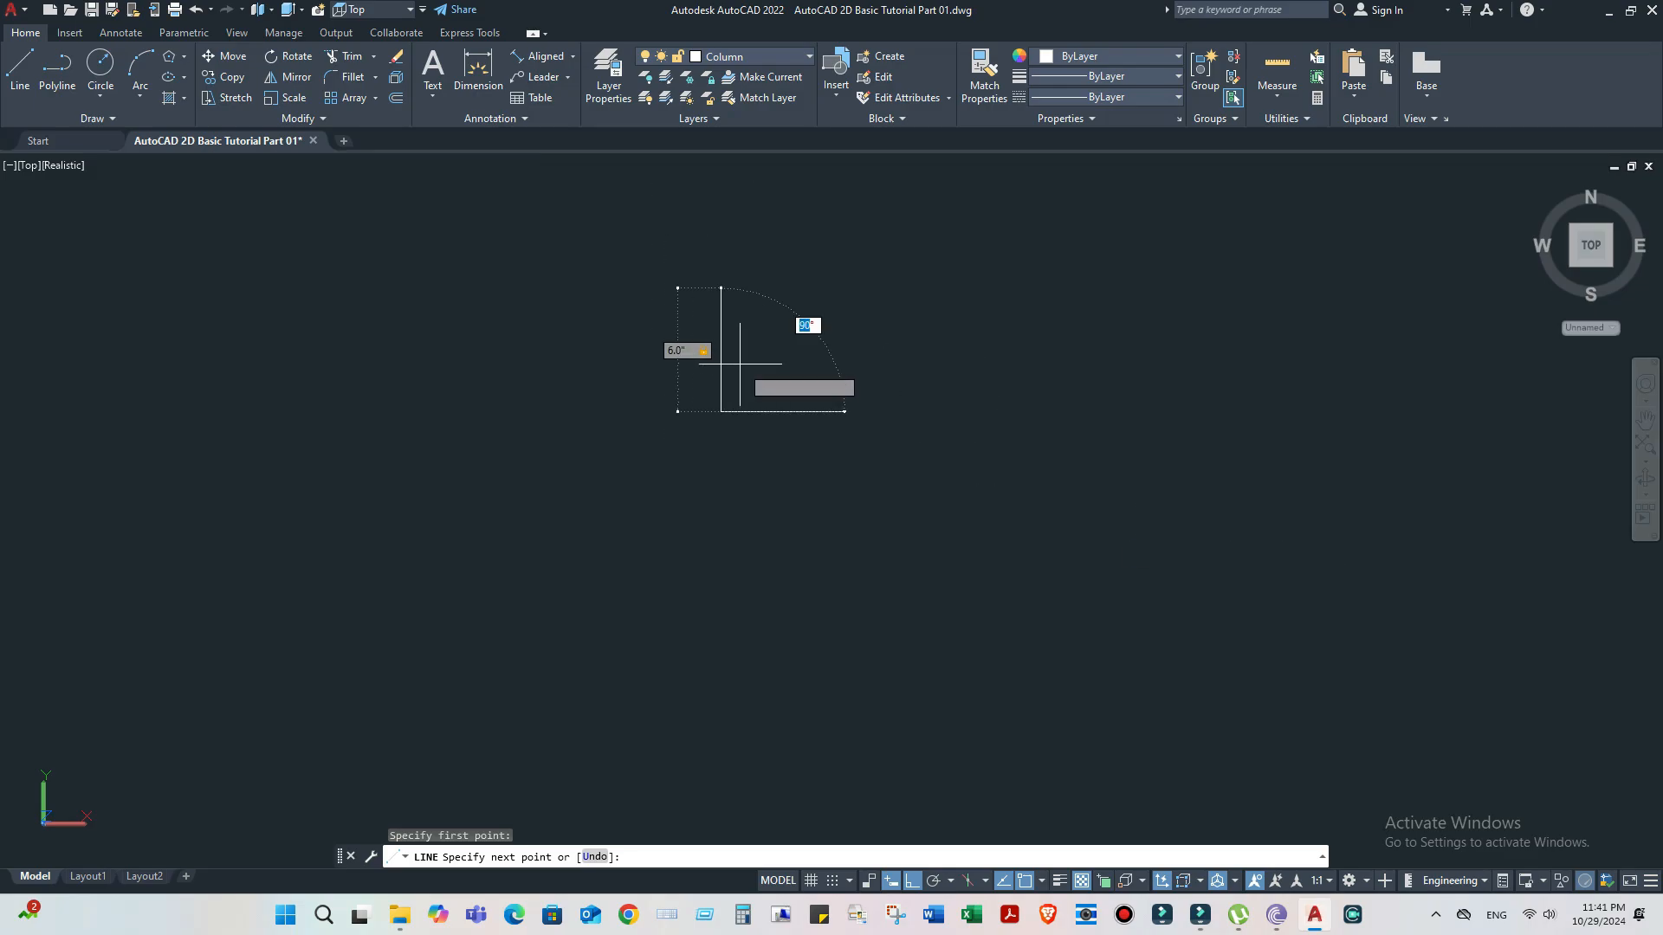
scroll(744, 282, "up", 8)
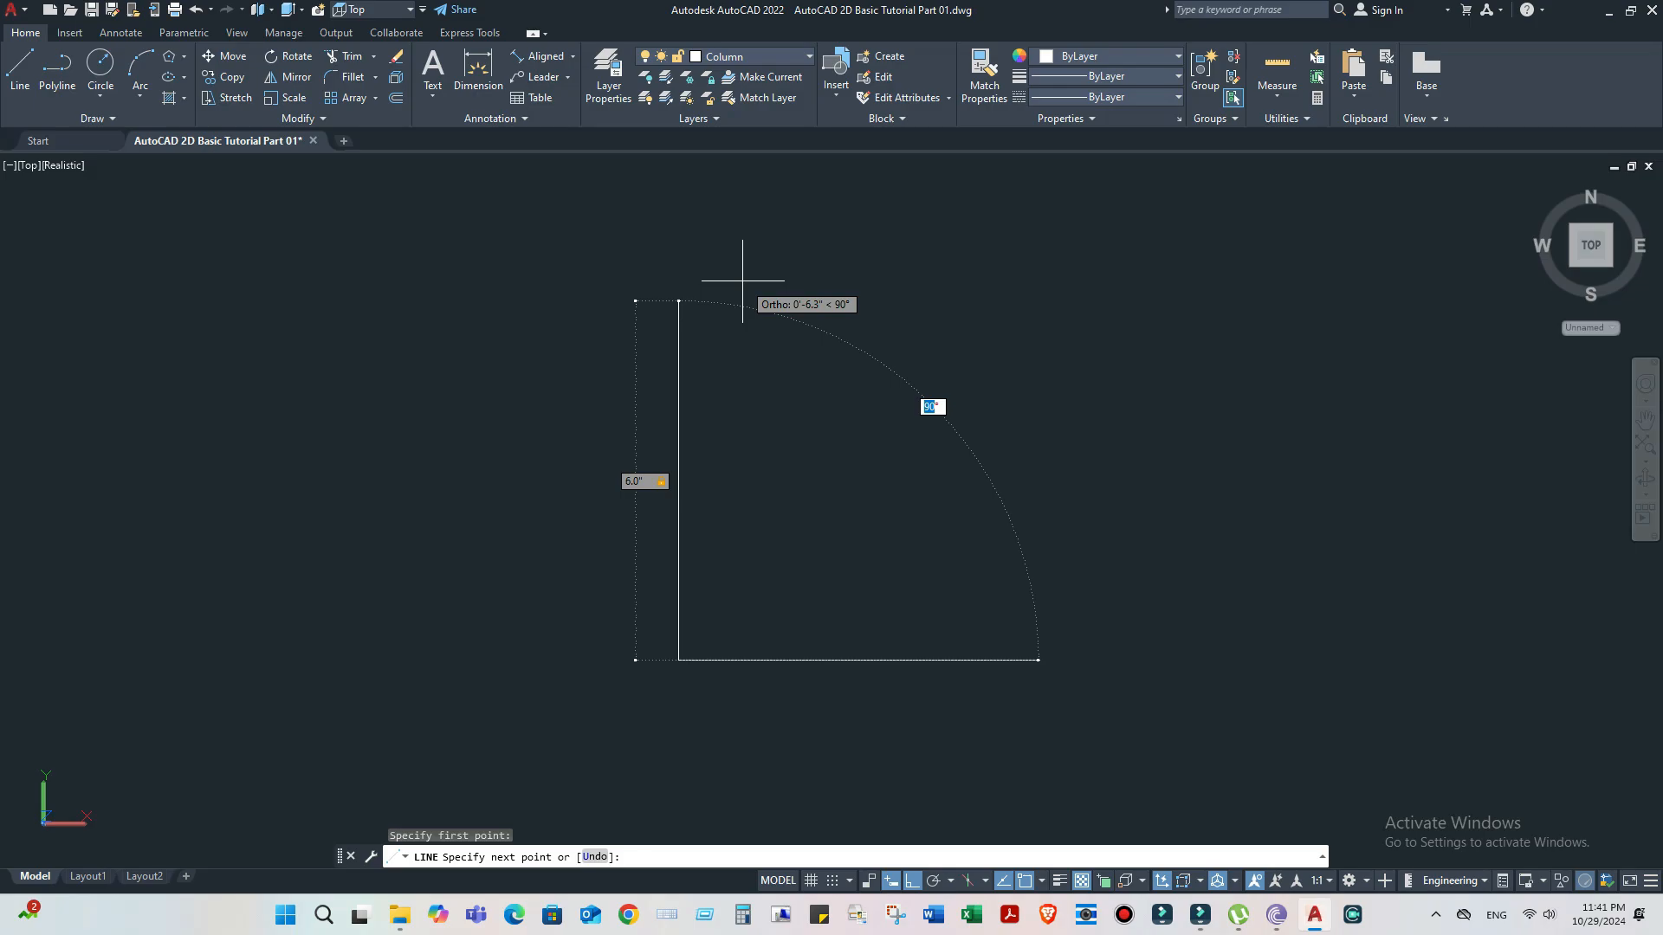
type("45")
key("Return")
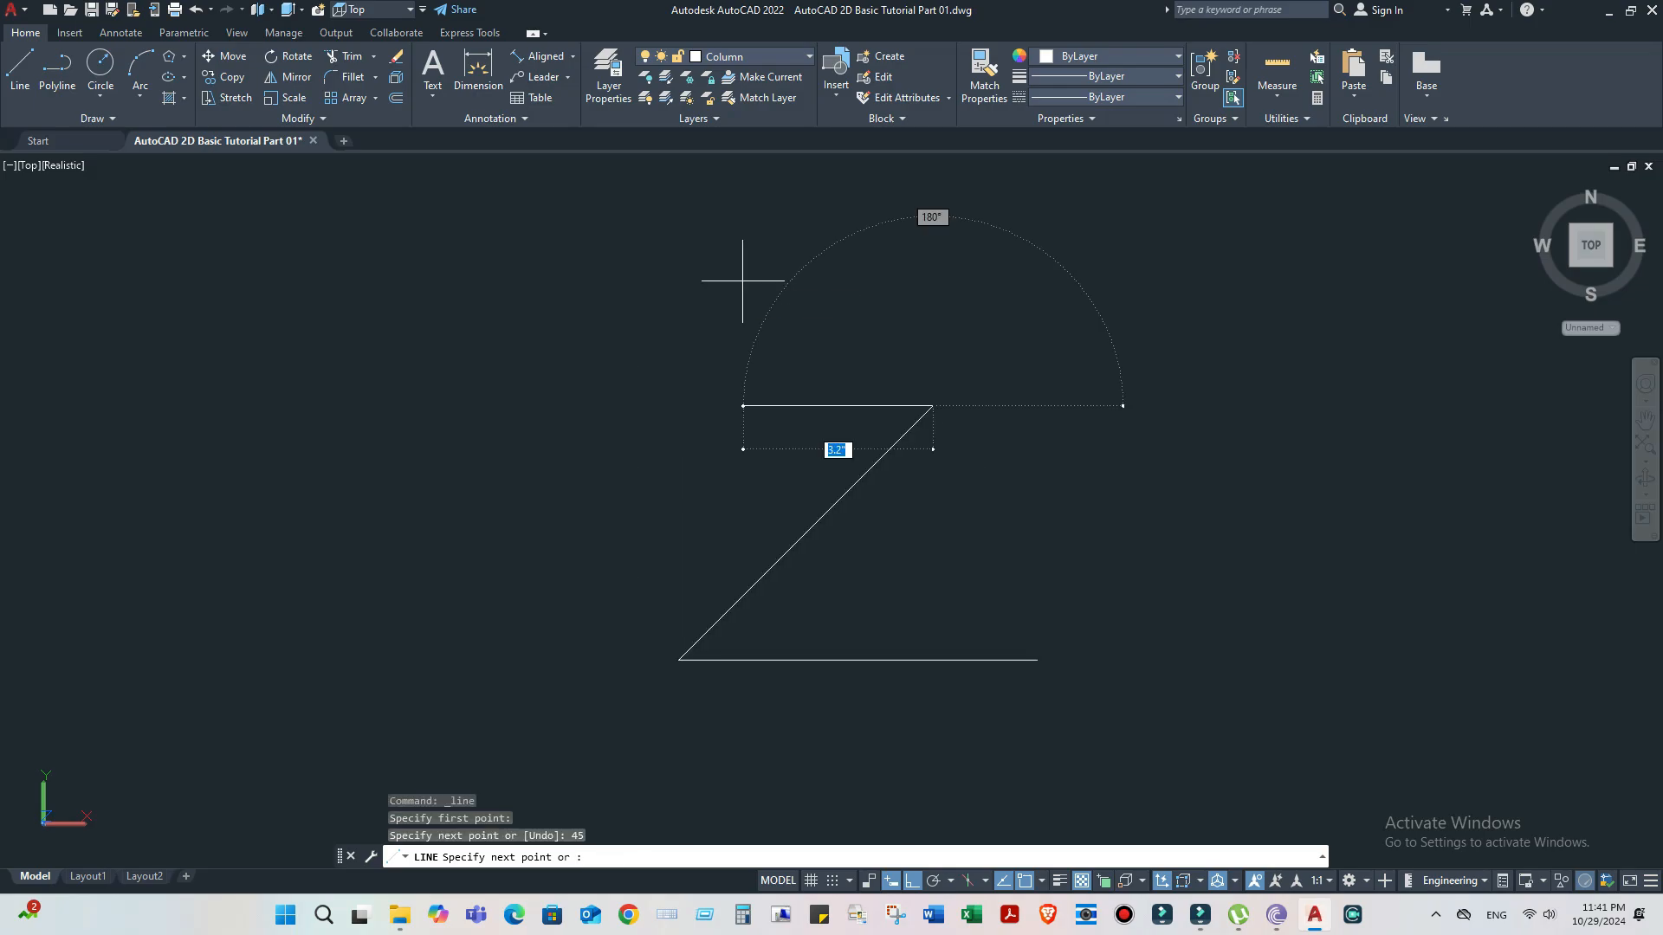
right_click(743, 280)
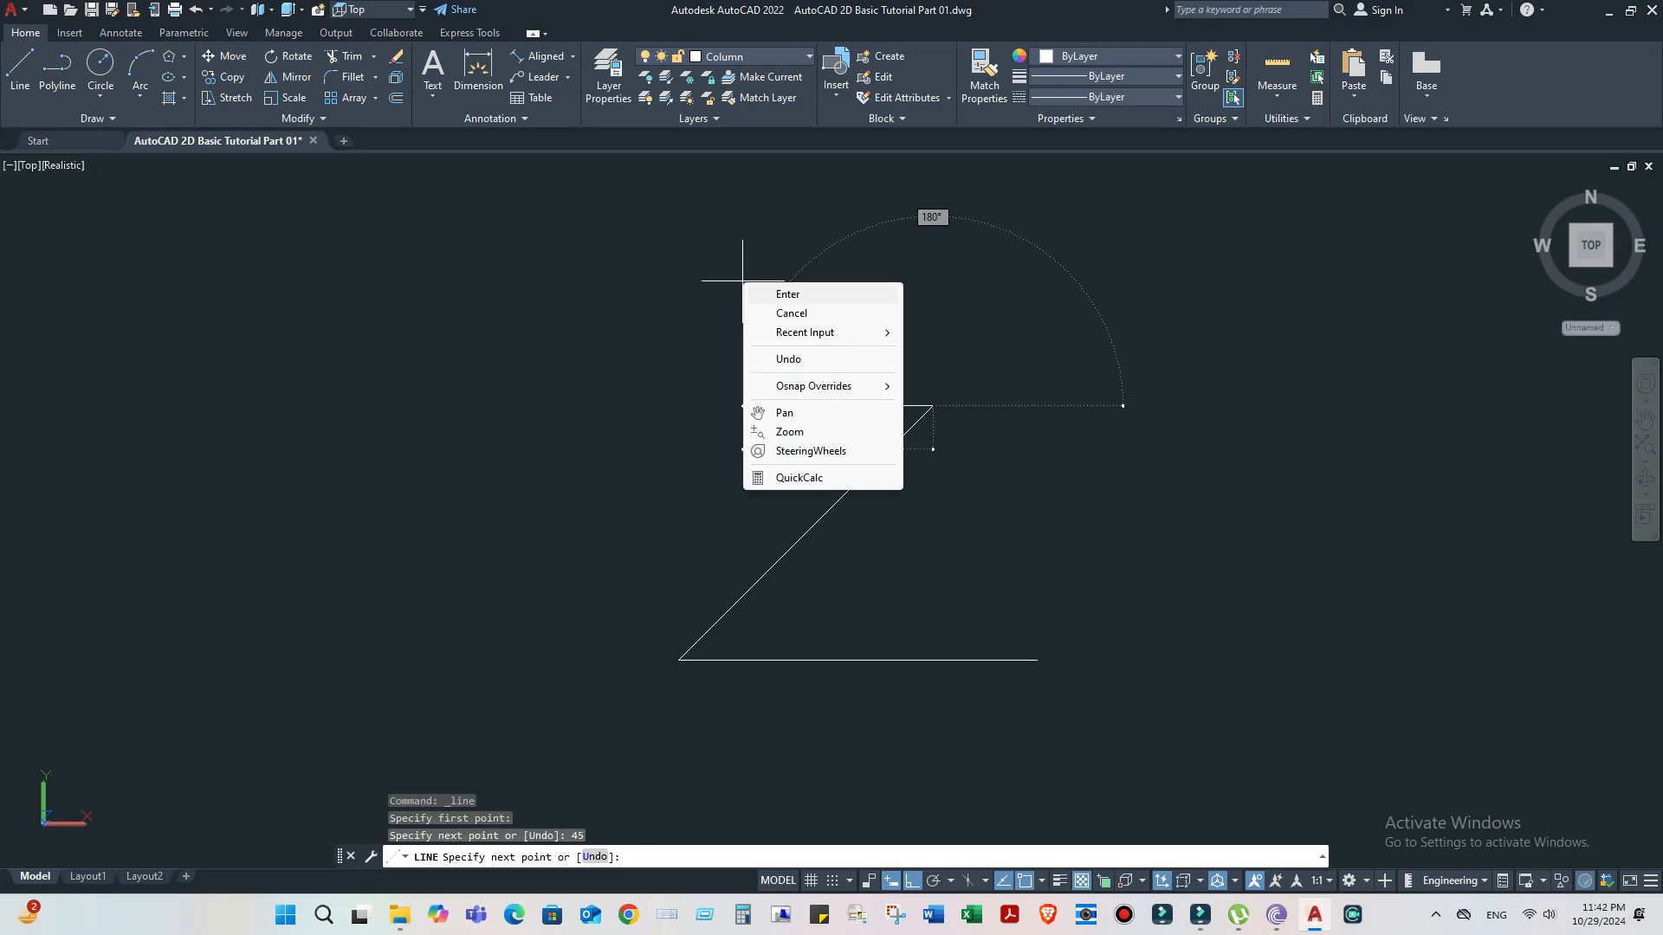
left_click(767, 290)
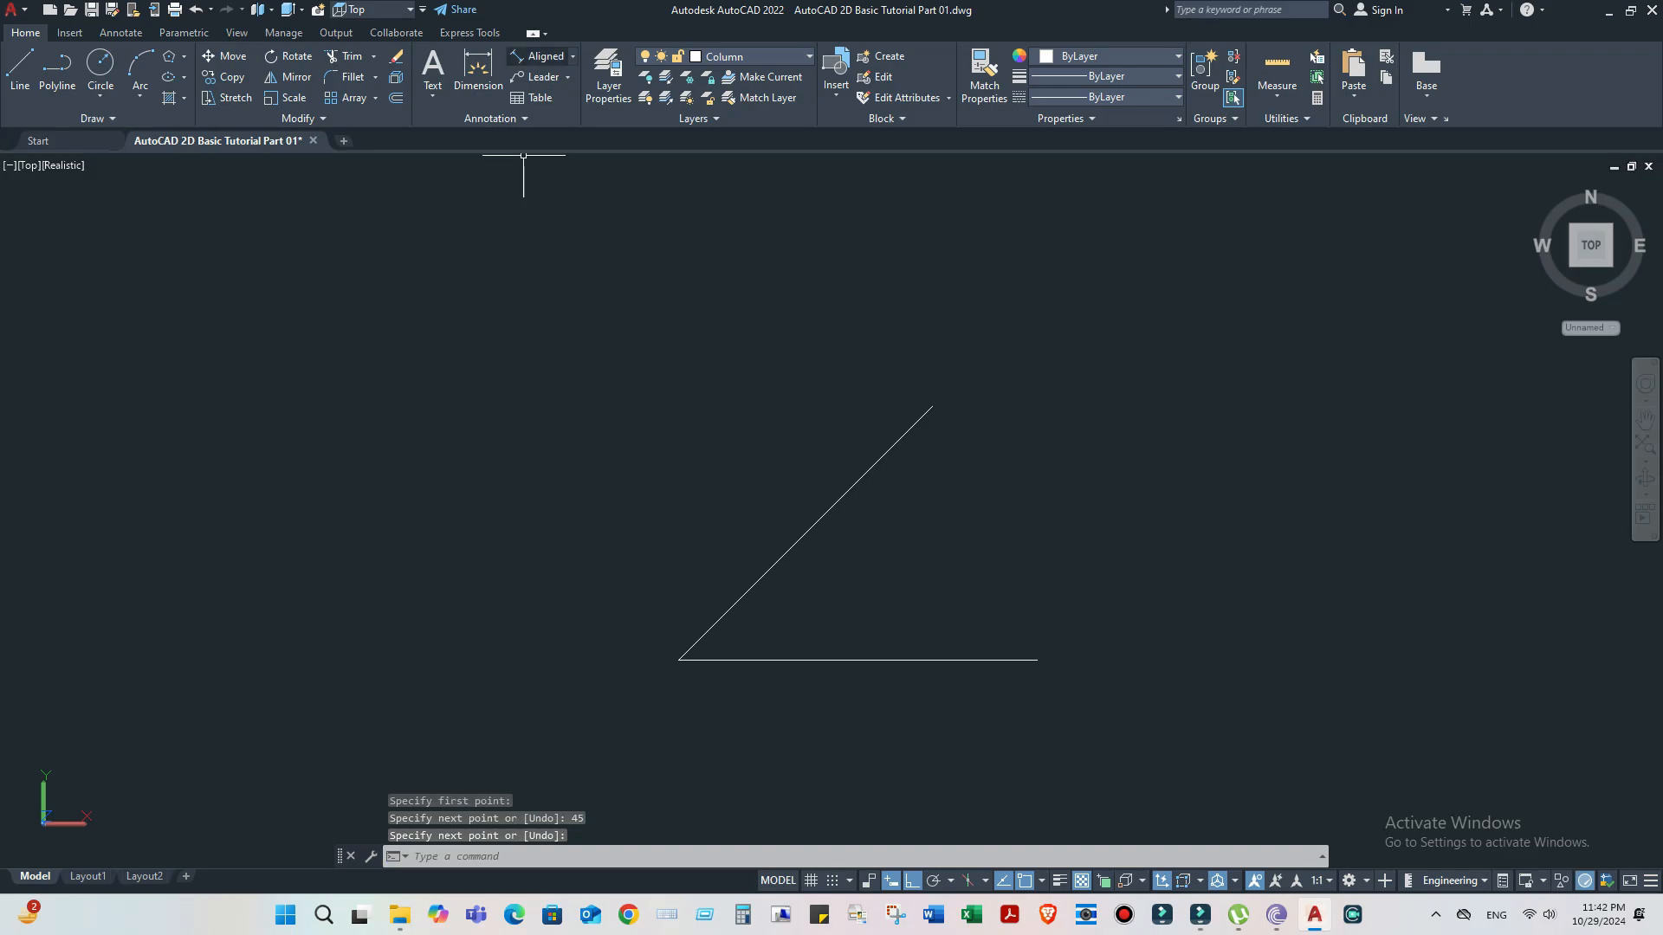
- Add an angular dimension between the inclined line and the horizontal line, placing its arc inside the opening
left_click(572, 56)
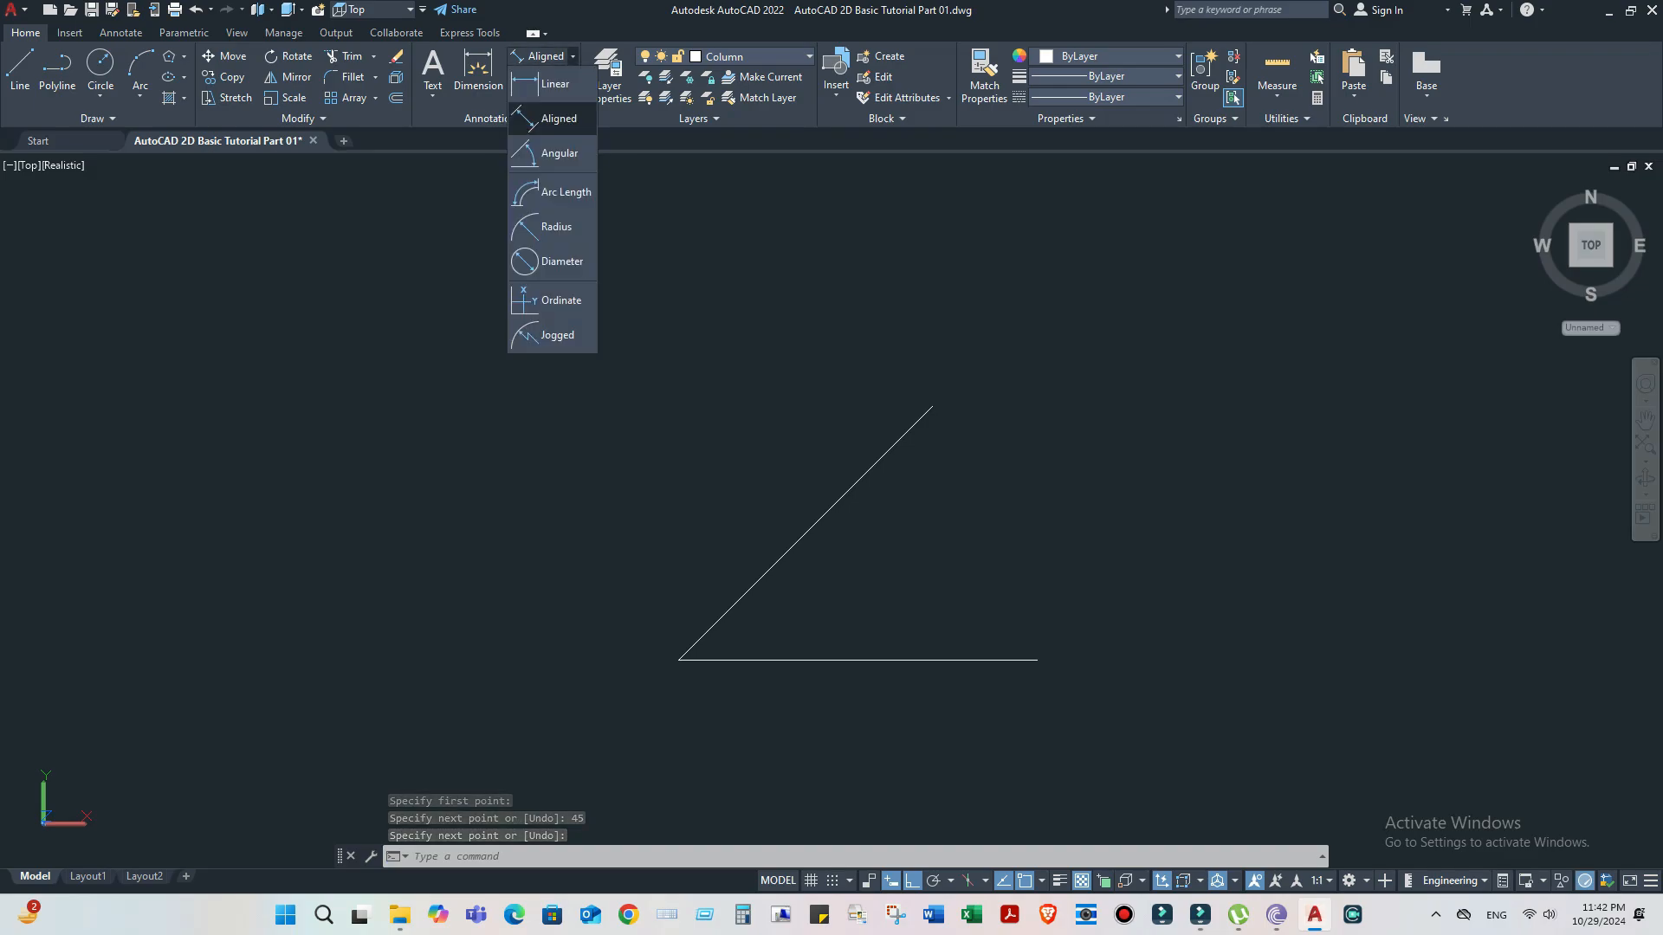
left_click(559, 153)
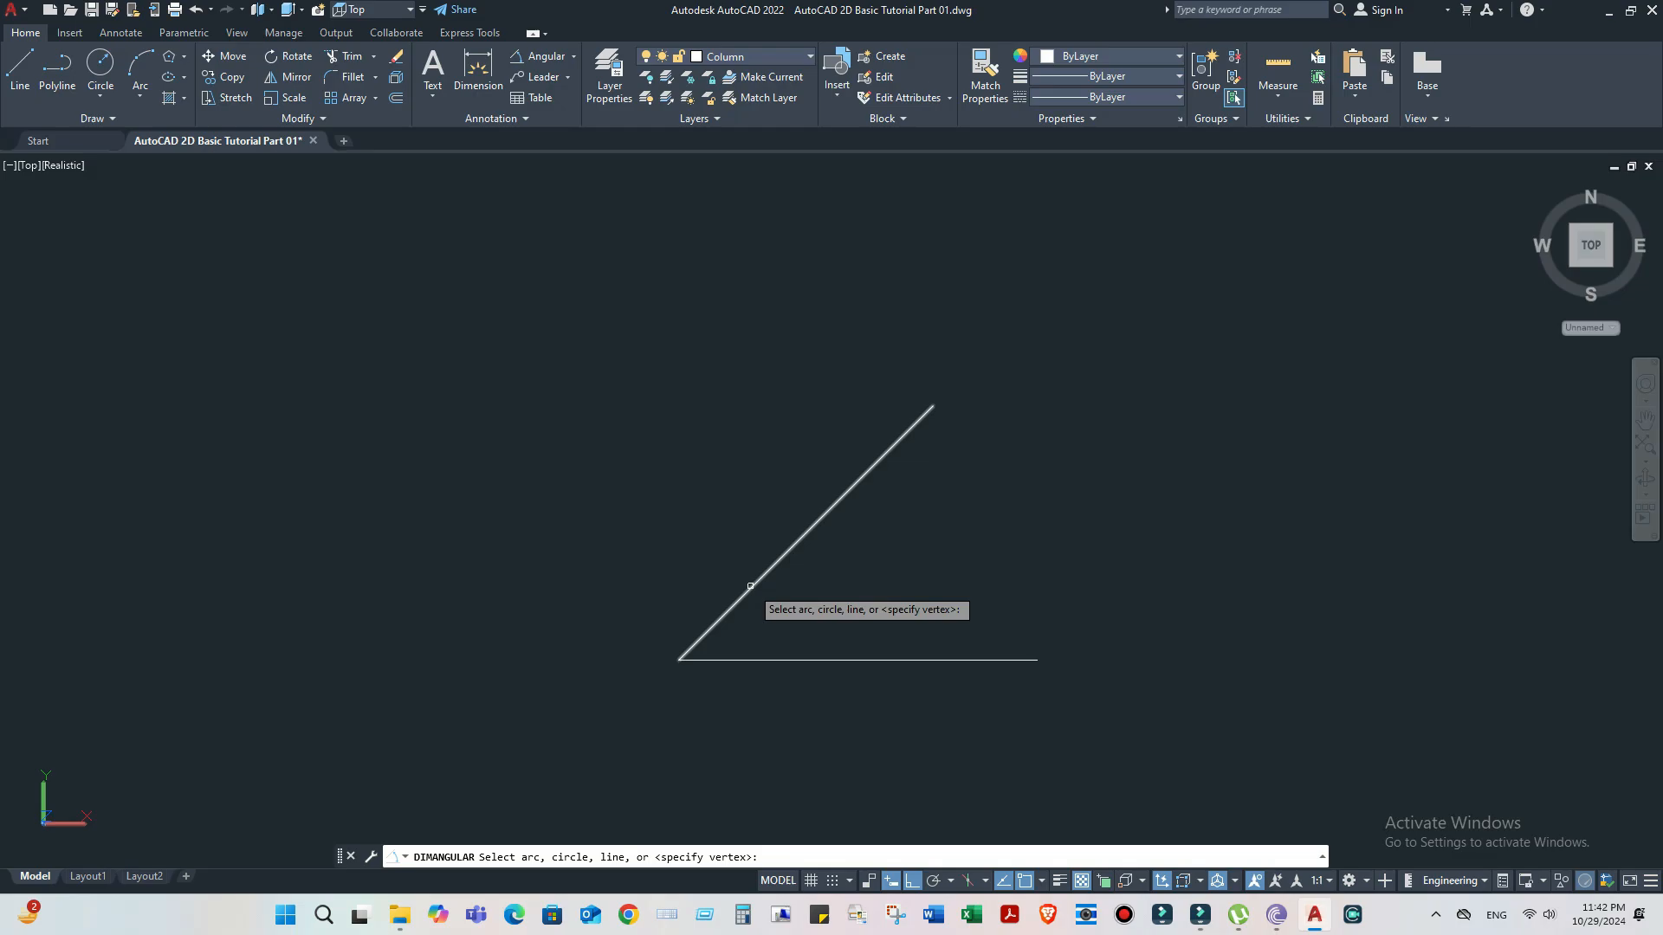
left_click(748, 591)
left_click(775, 660)
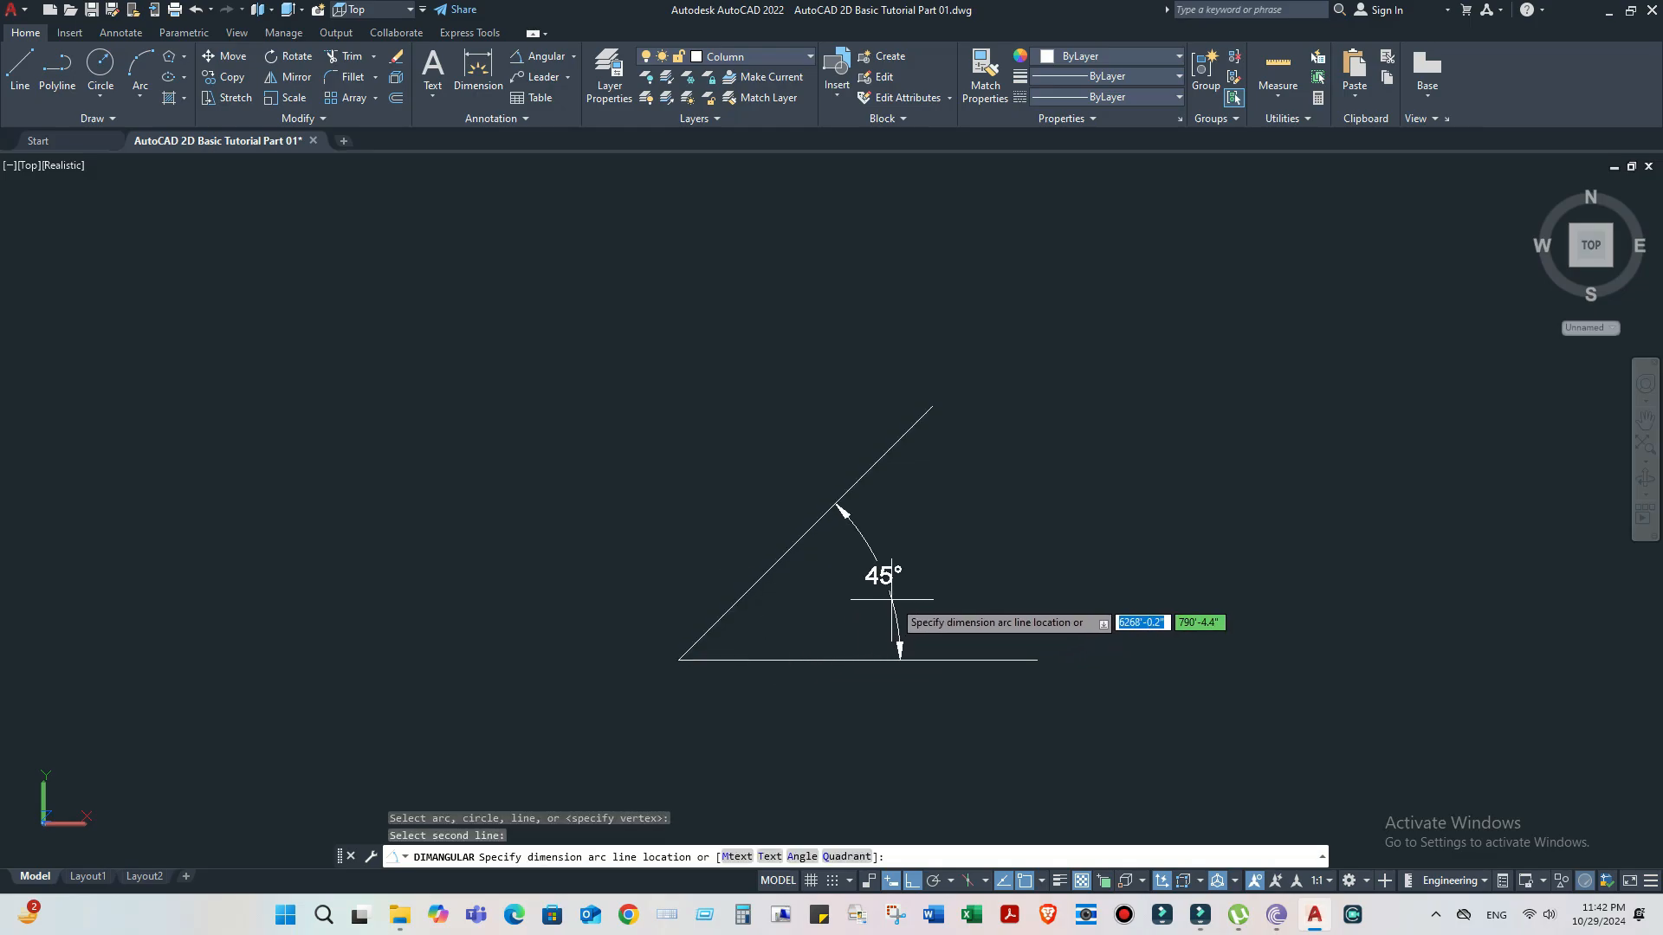
left_click(929, 563)
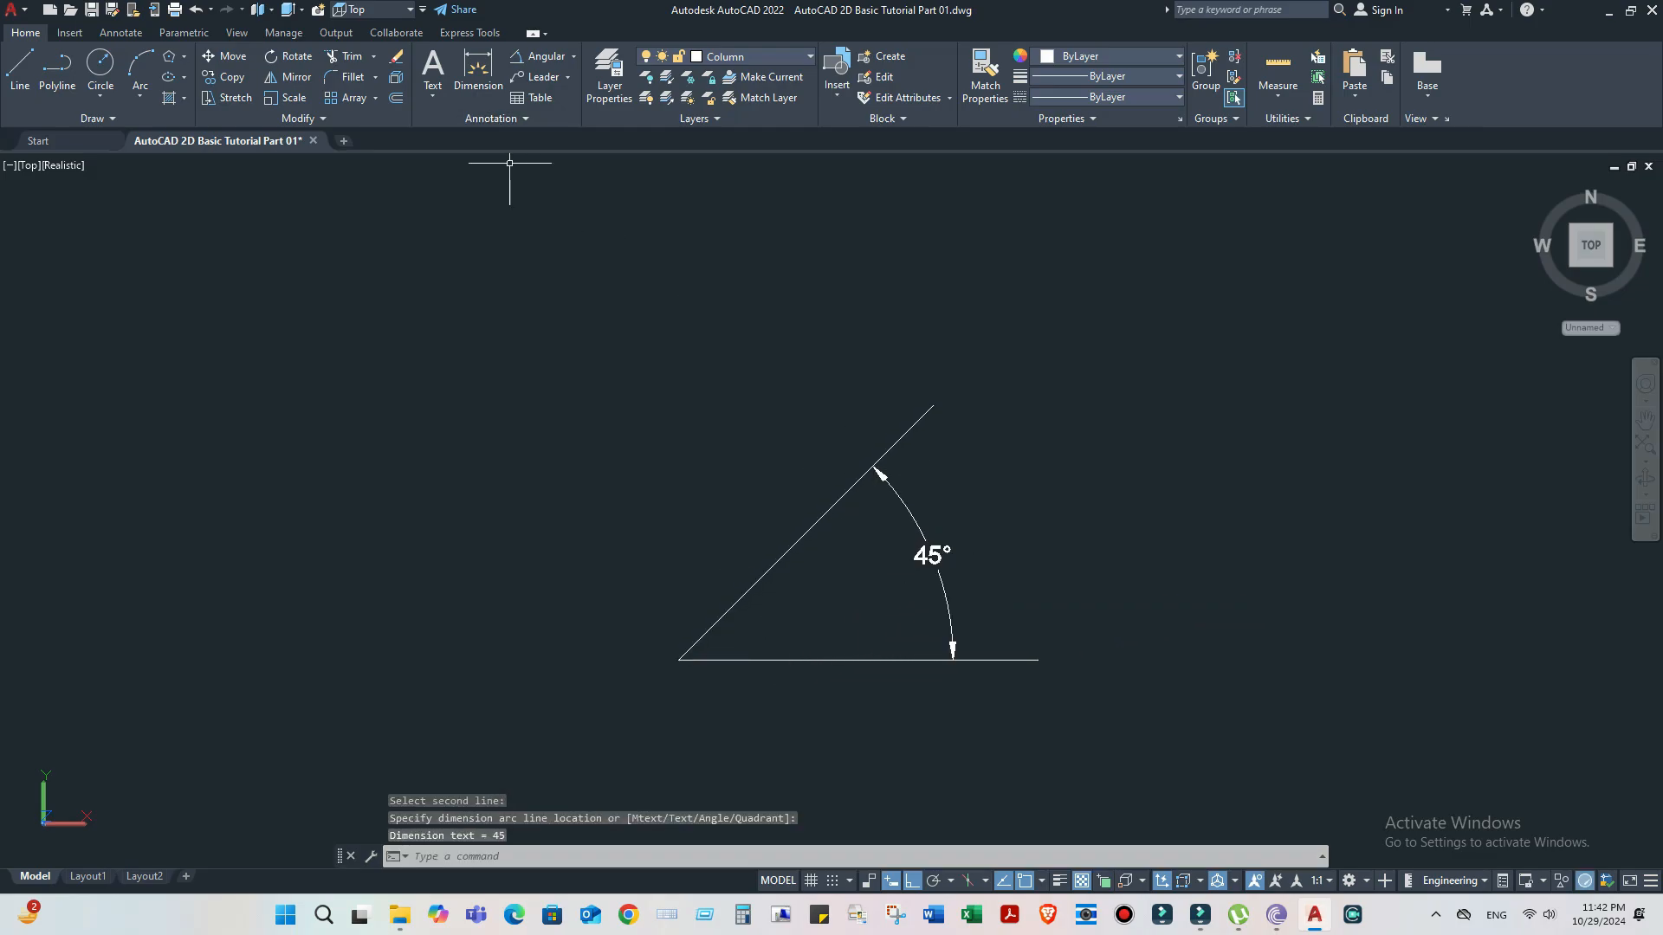
- Draw a 10-inch horizontal line in the empty area to the right of the 45° angle
left_click(19, 65)
scroll(382, 486, "down", 2)
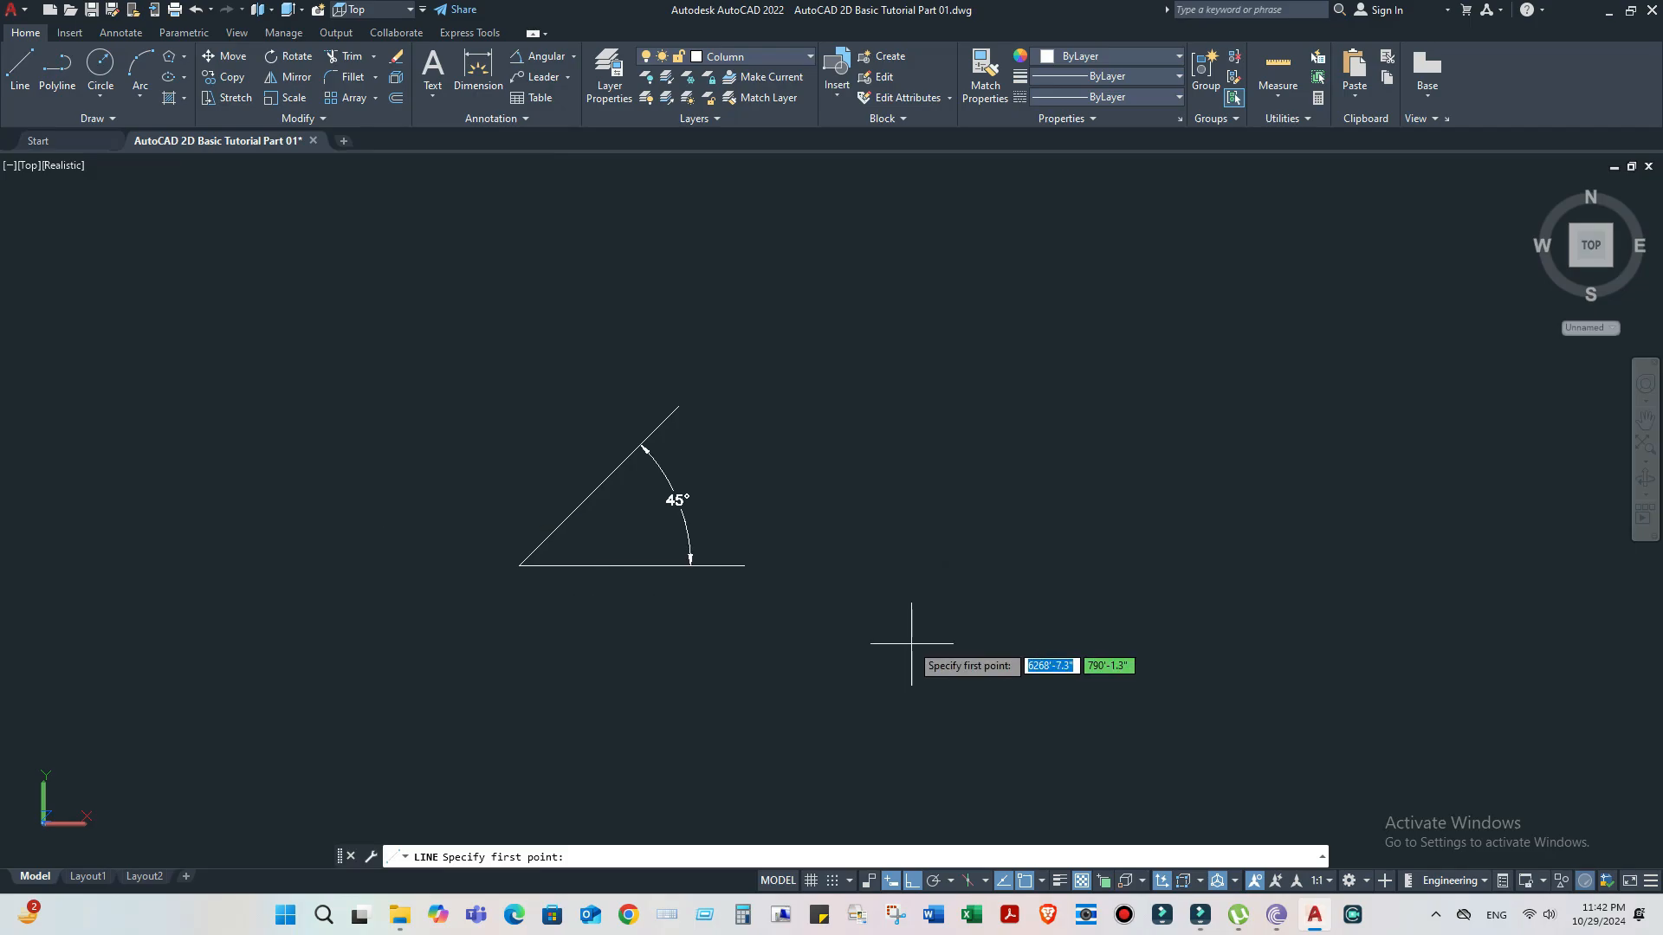
left_click(874, 562)
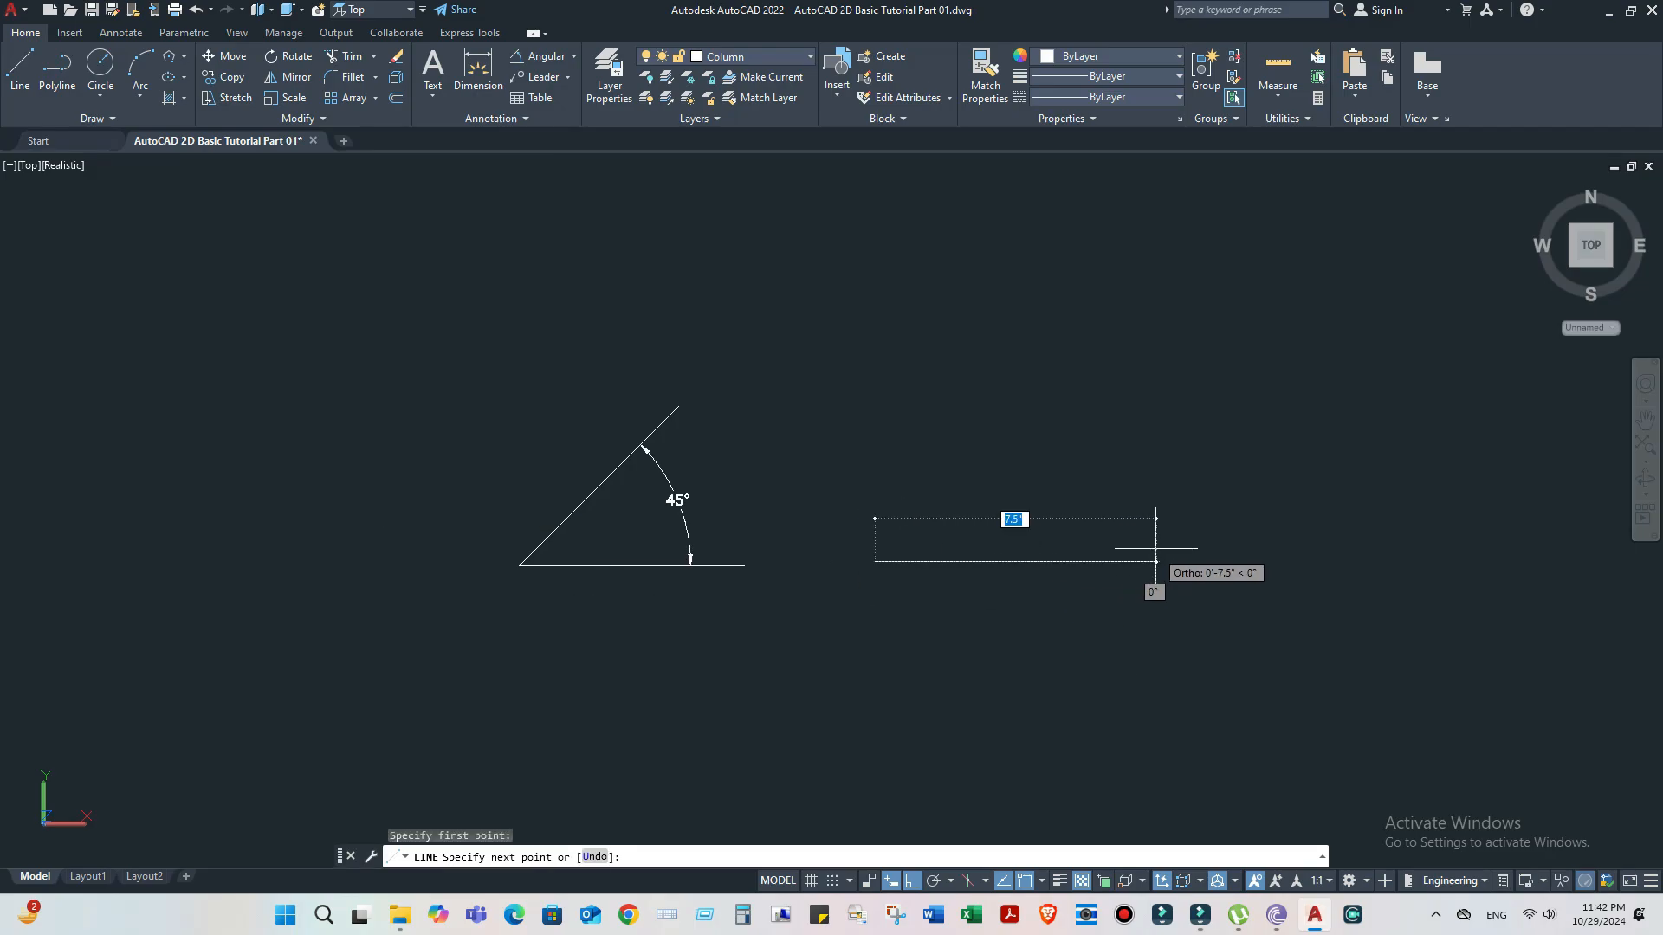
type("10")
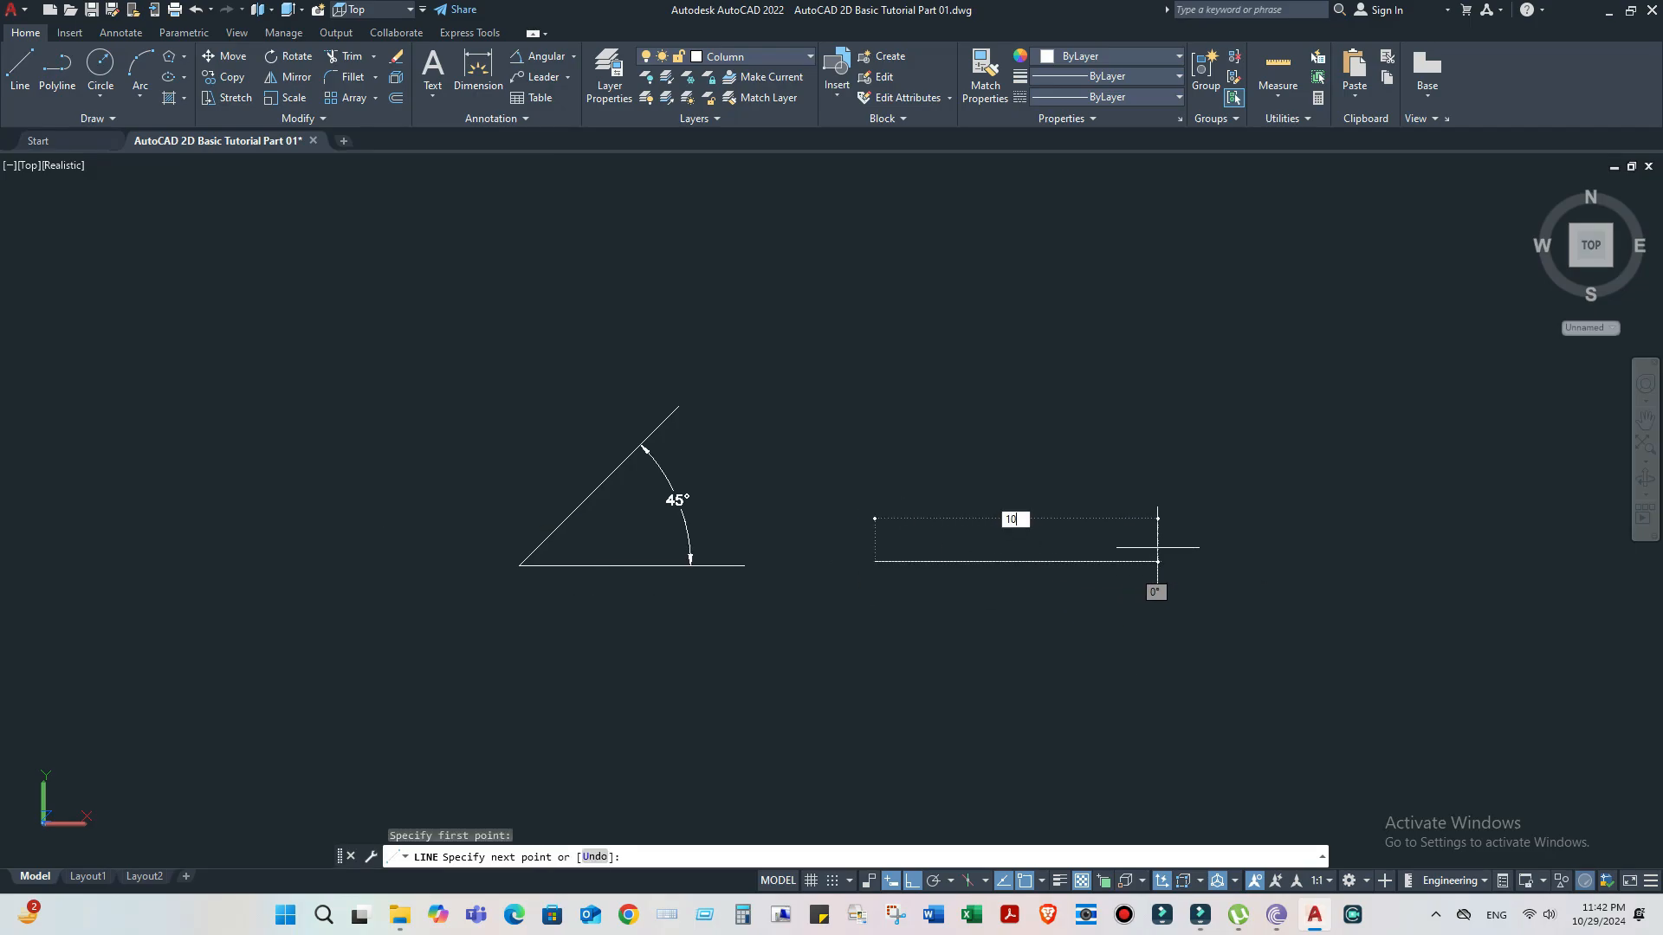
key("Return")
right_click(1157, 561)
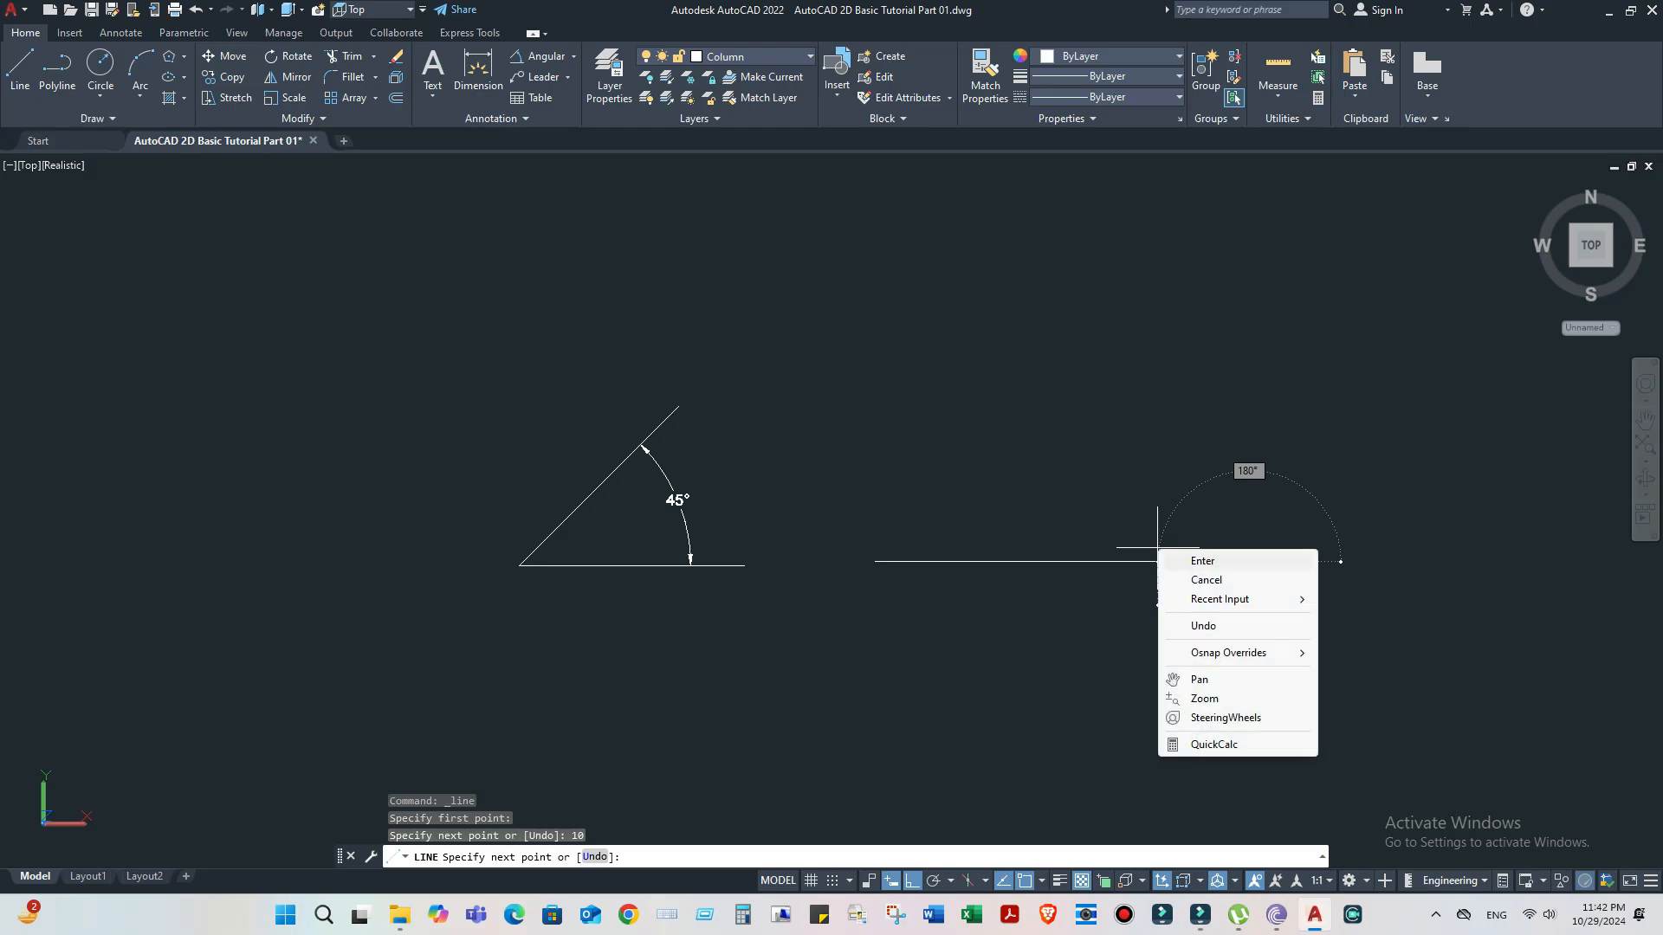
left_click(1183, 558)
- Draw a 10-inch line at 90° upward from the left endpoint of the 10-inch horizontal line
key("Return")
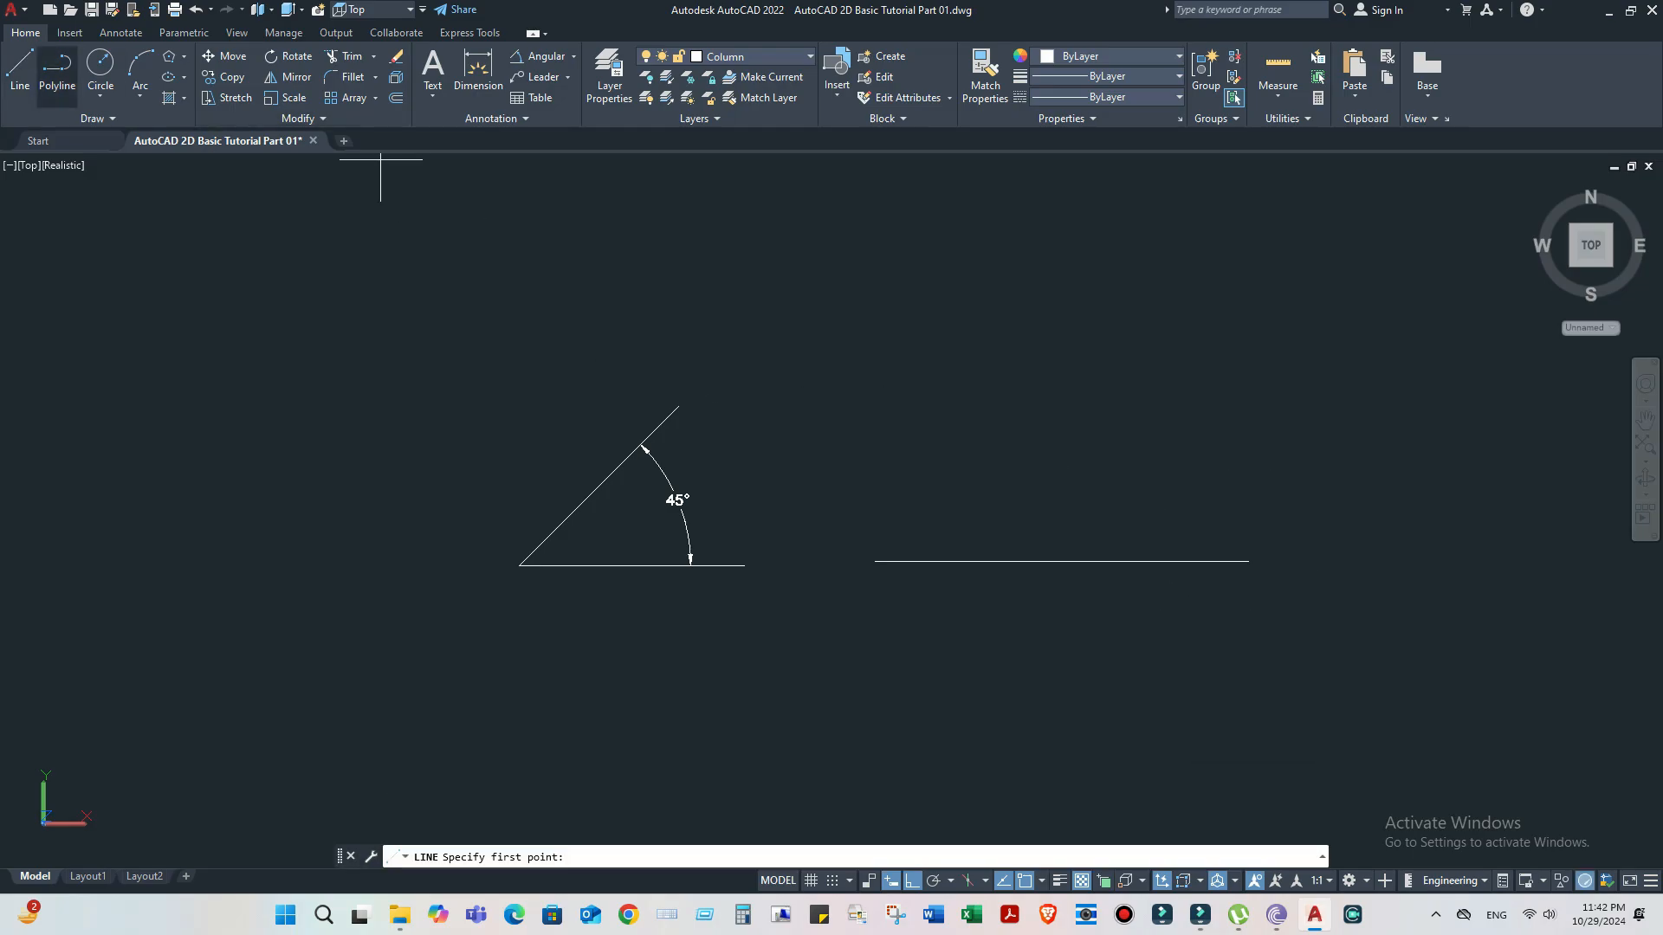
left_click(874, 561)
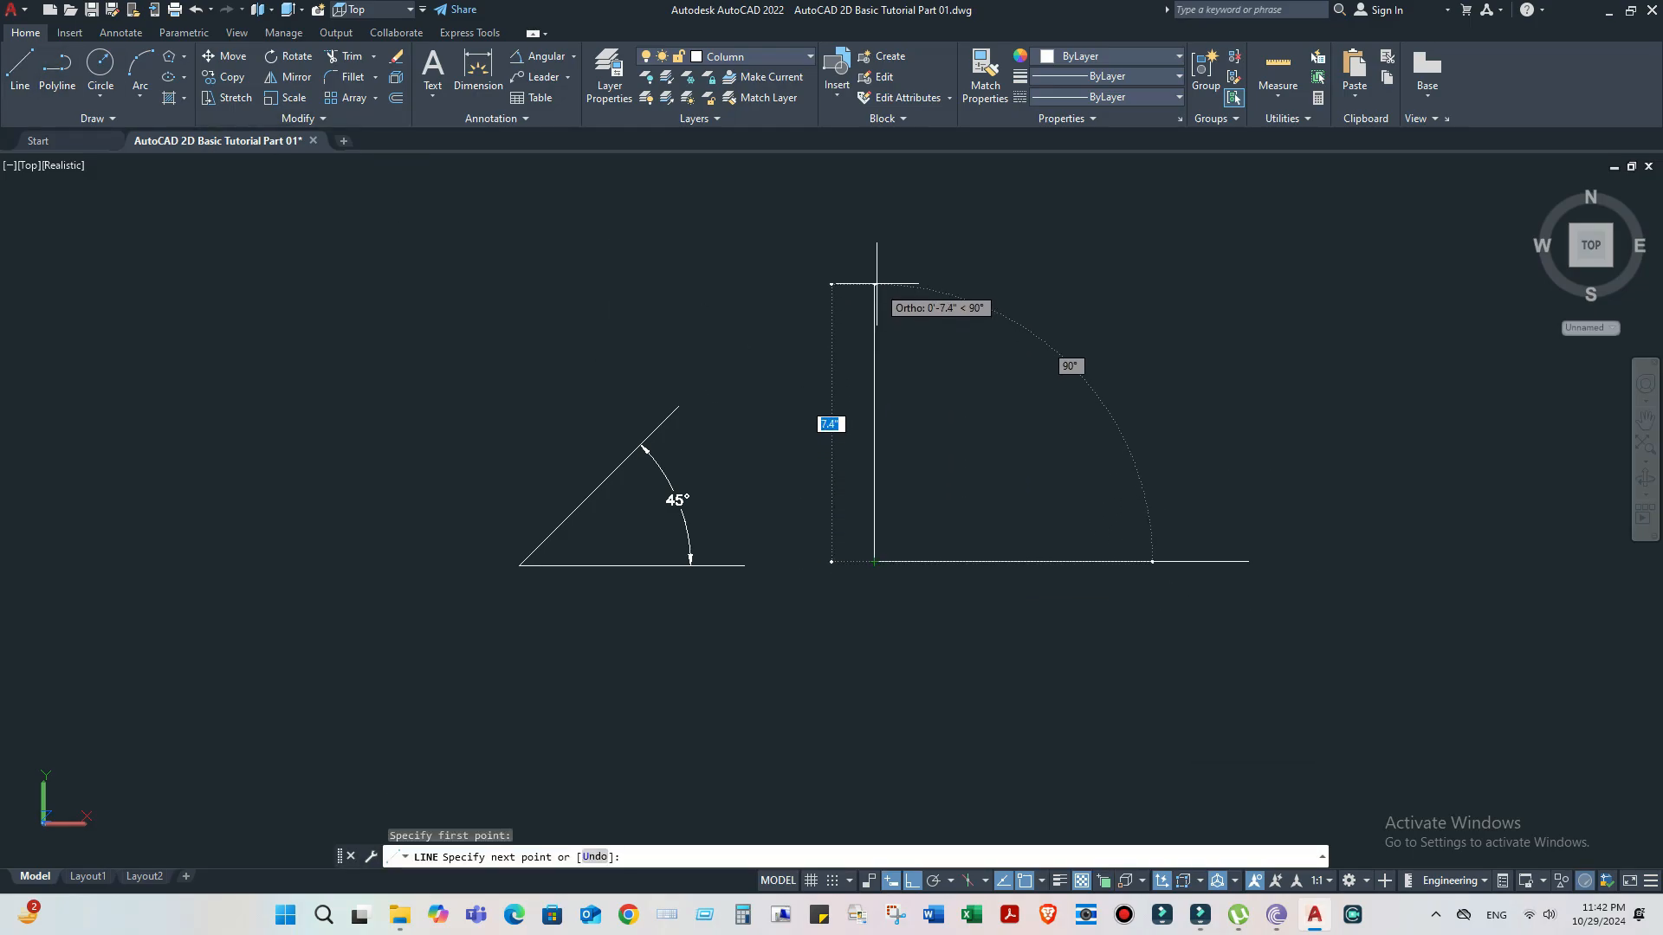
type("10")
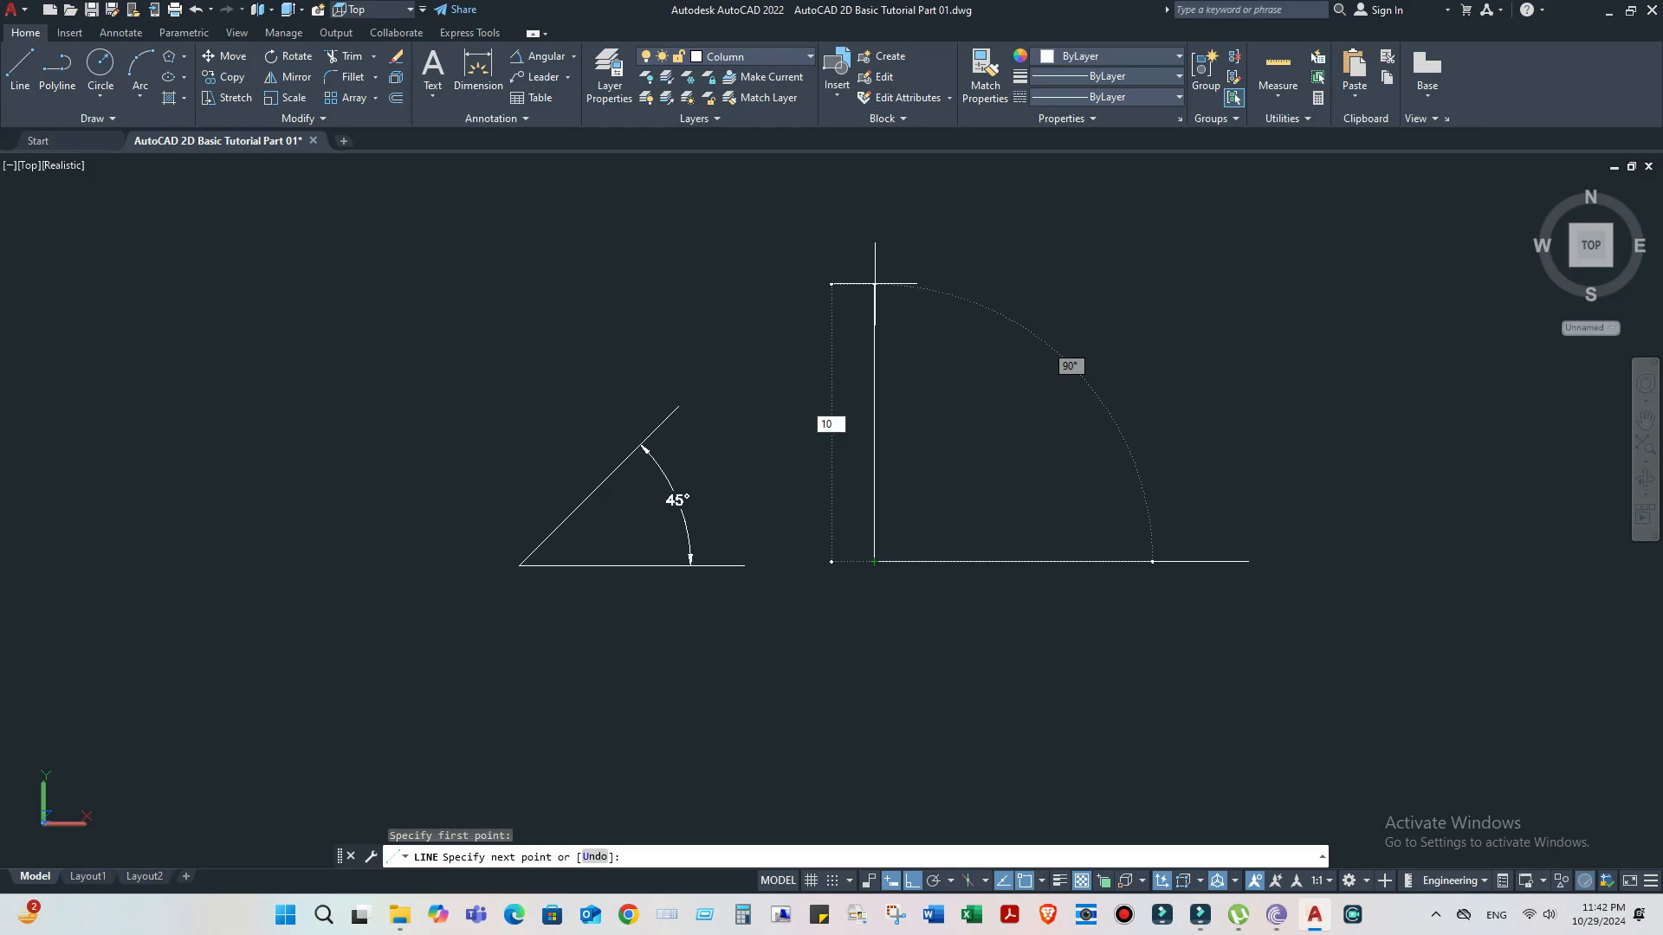
key("Tab")
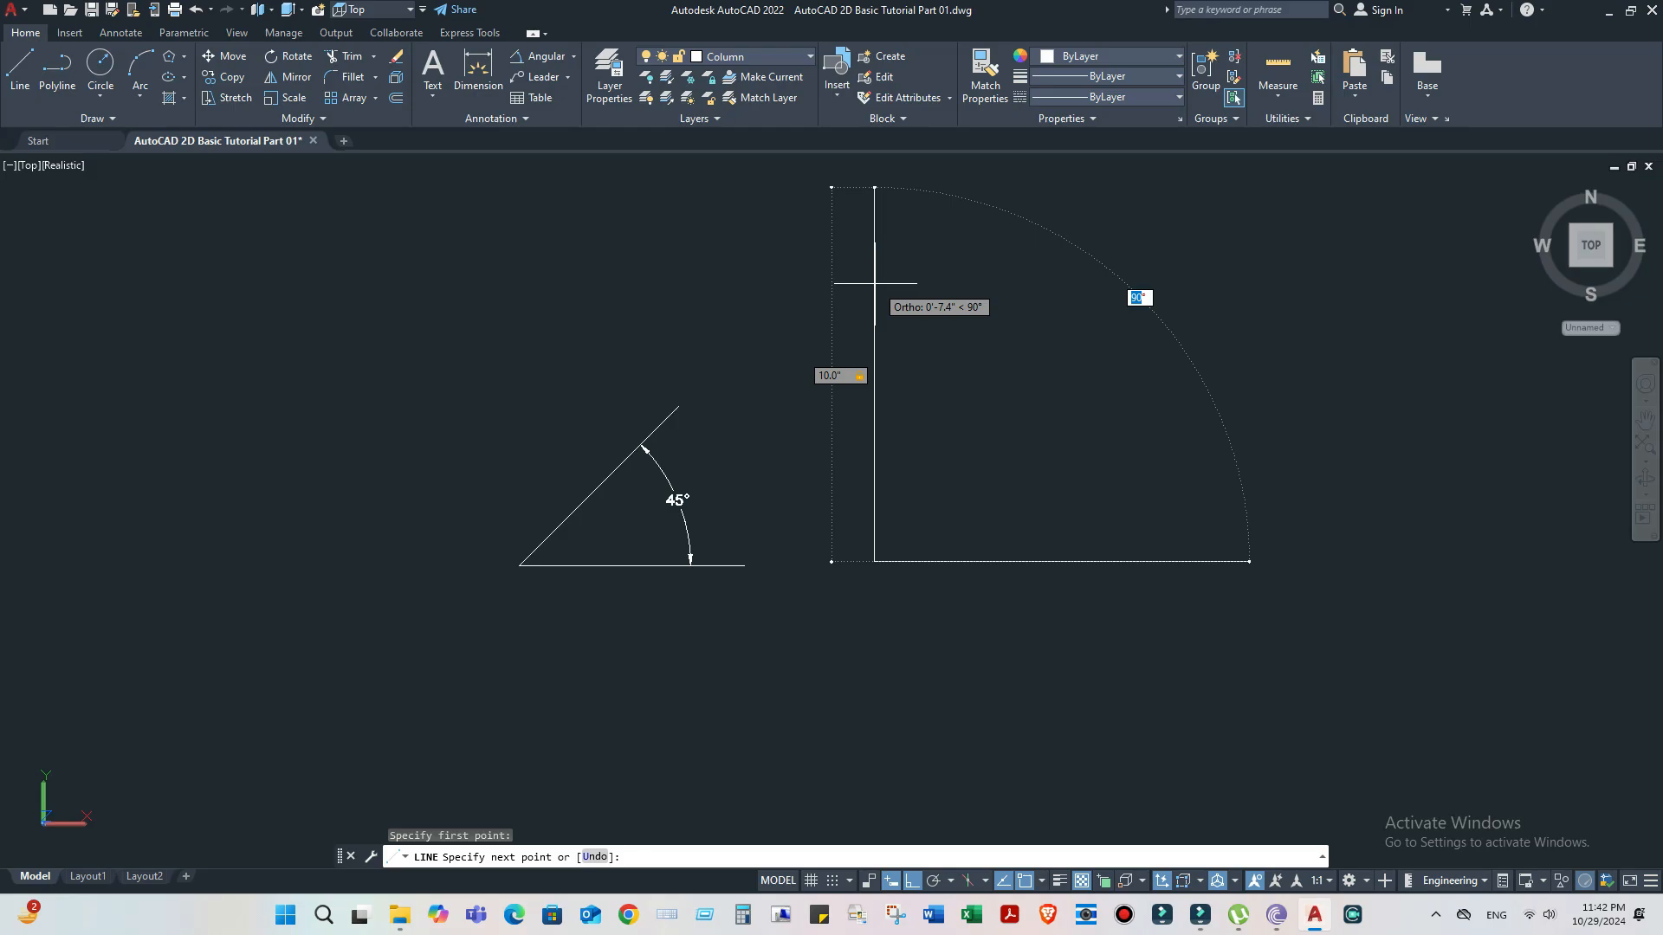
type("9")
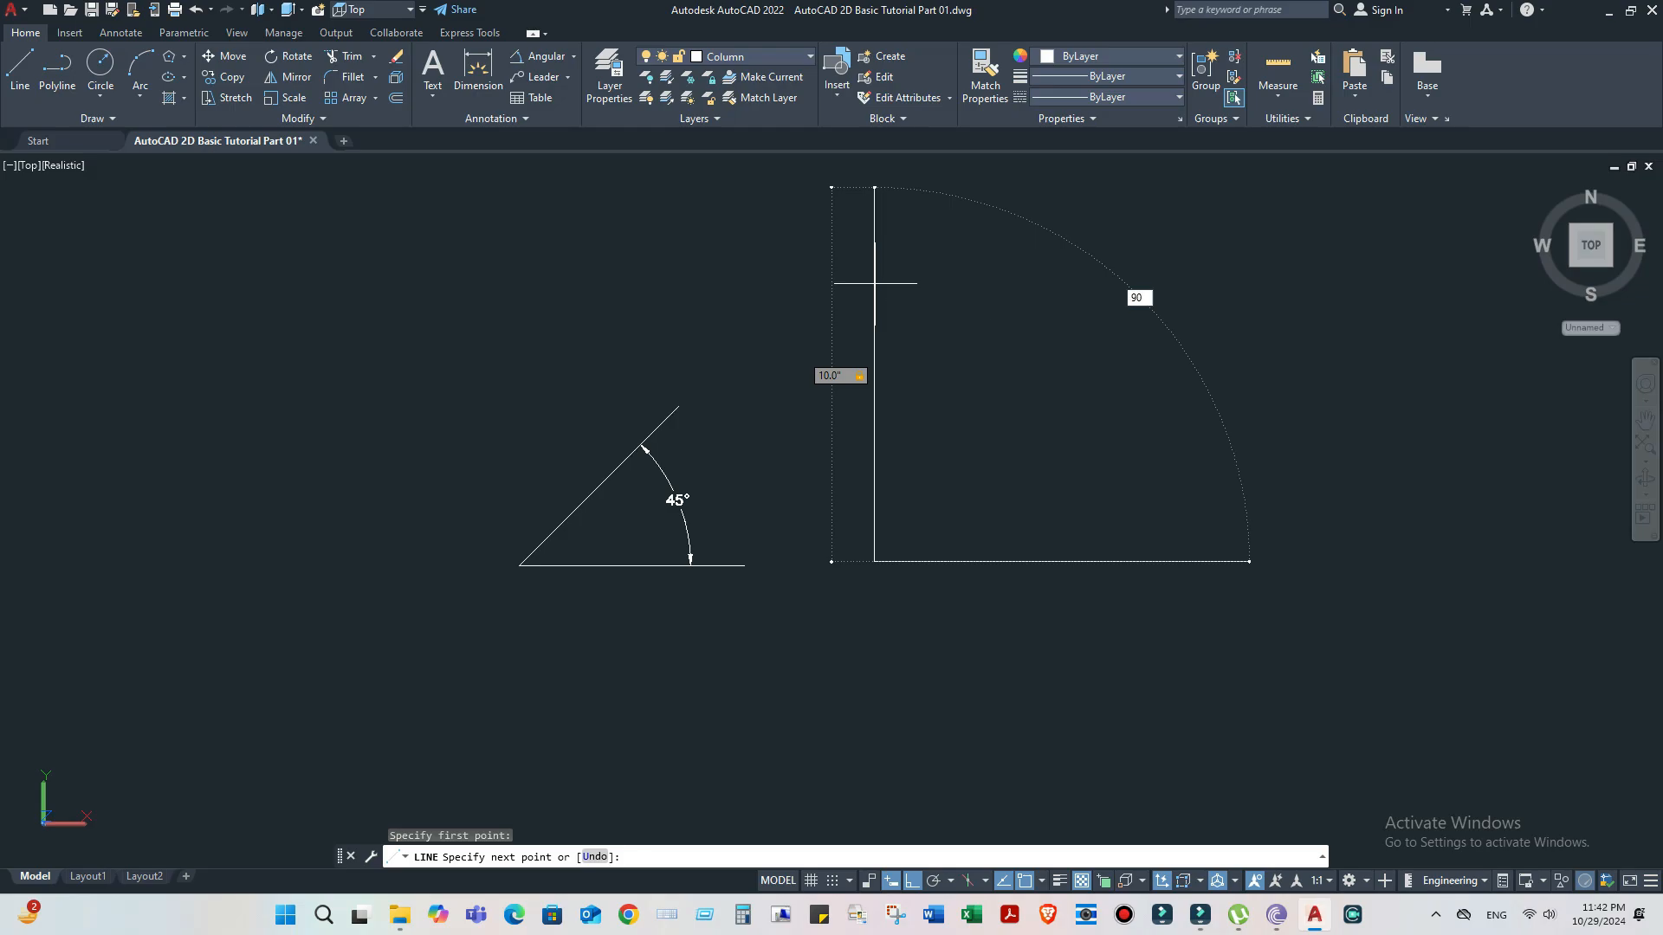
key("Return")
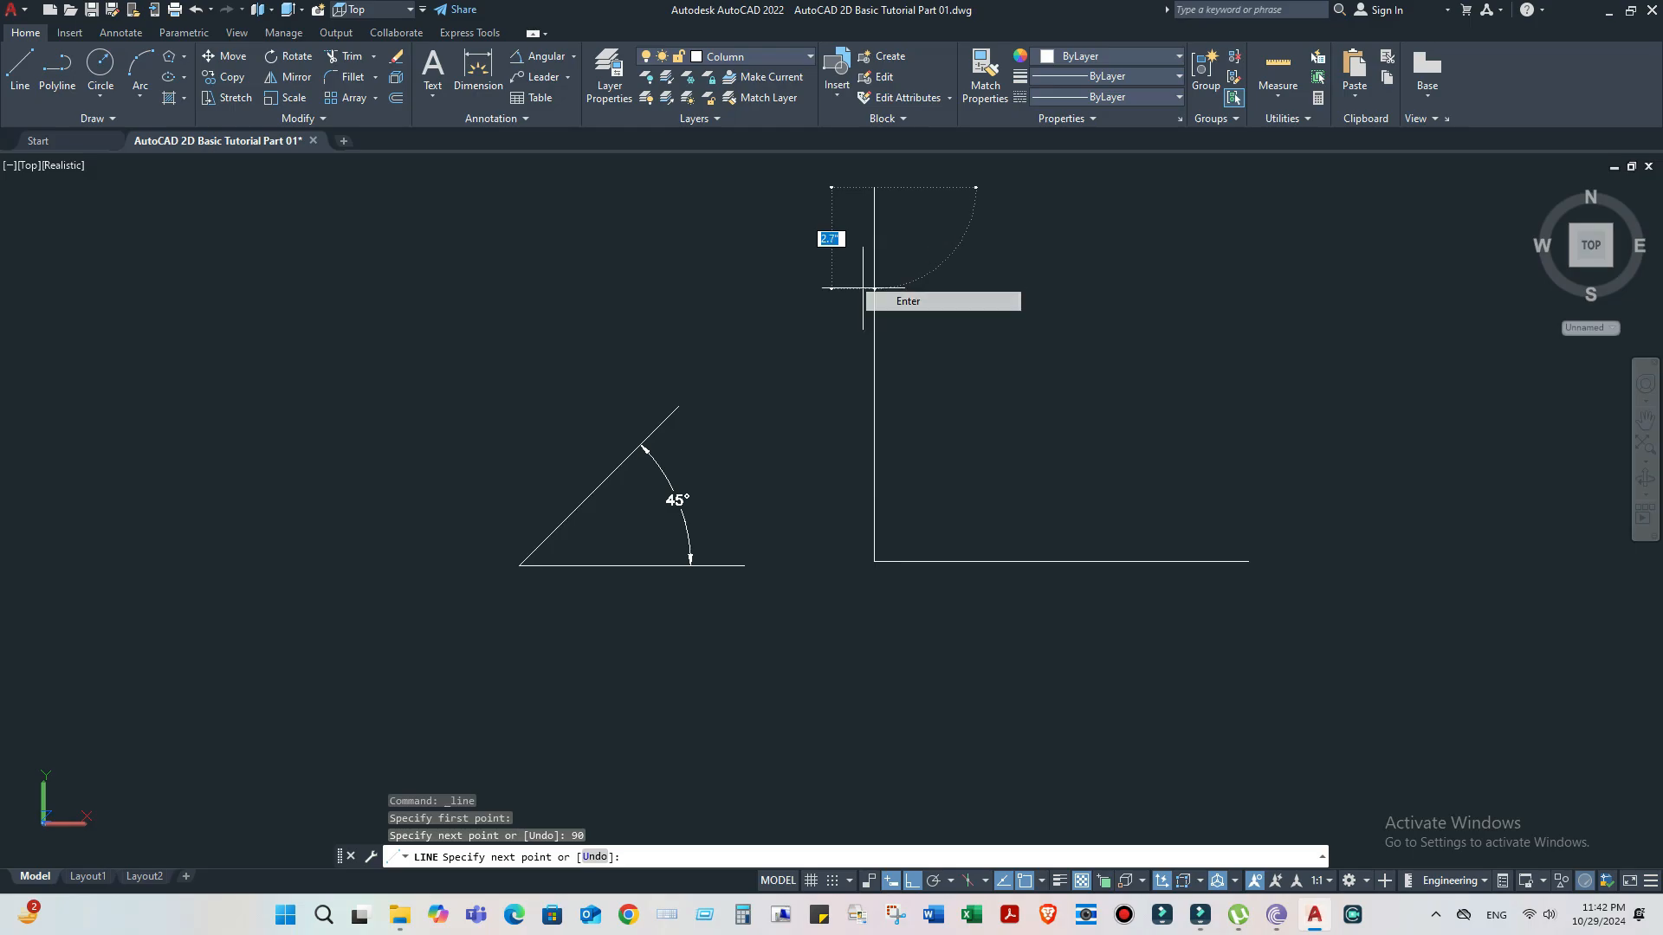
left_click(935, 300)
- Add an angular dimension between the vertical and horizontal 10-inch lines, placing its arc near the corner
scroll(1047, 195, "up", 2)
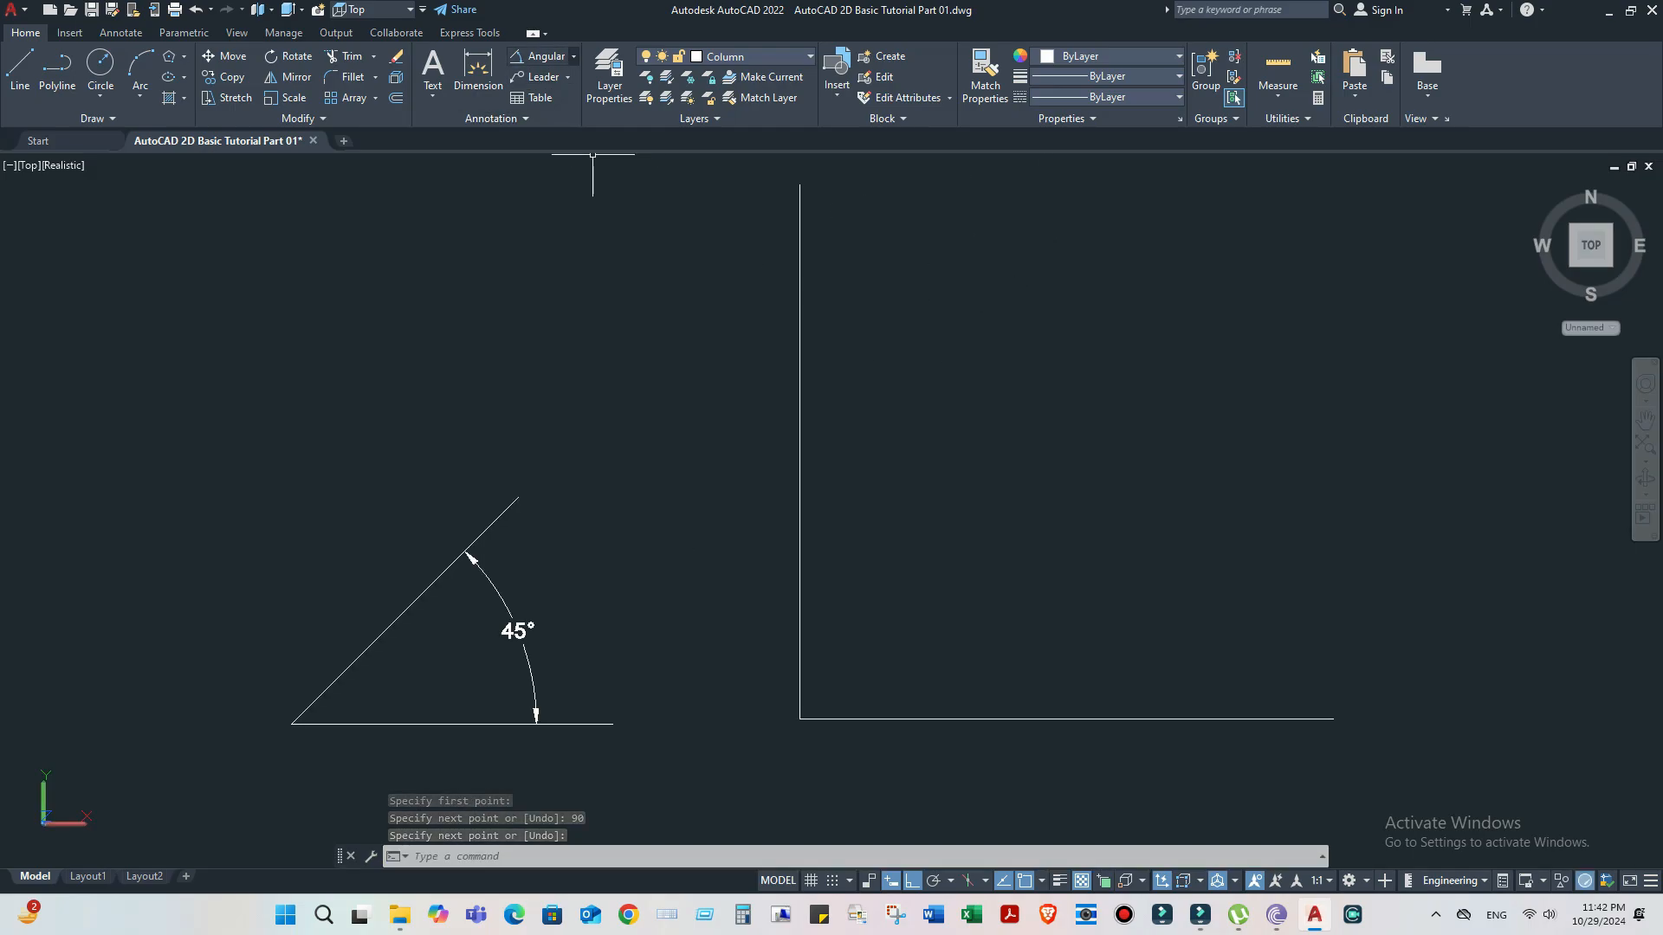
left_click(573, 56)
left_click(558, 152)
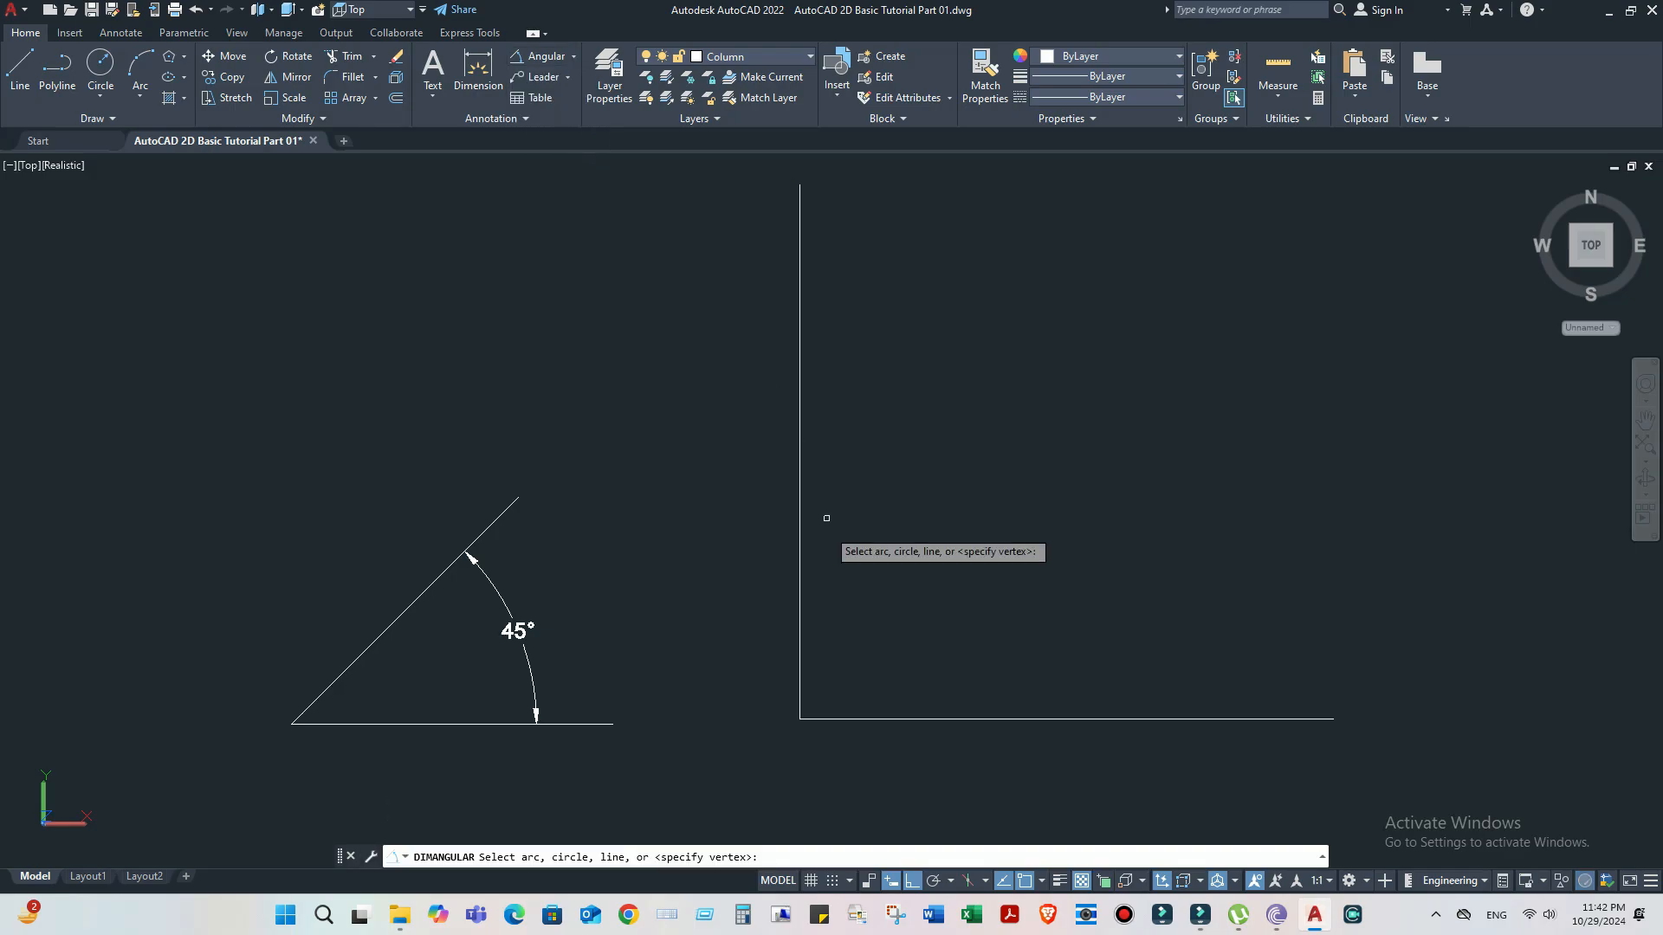
left_click(799, 500)
left_click(946, 718)
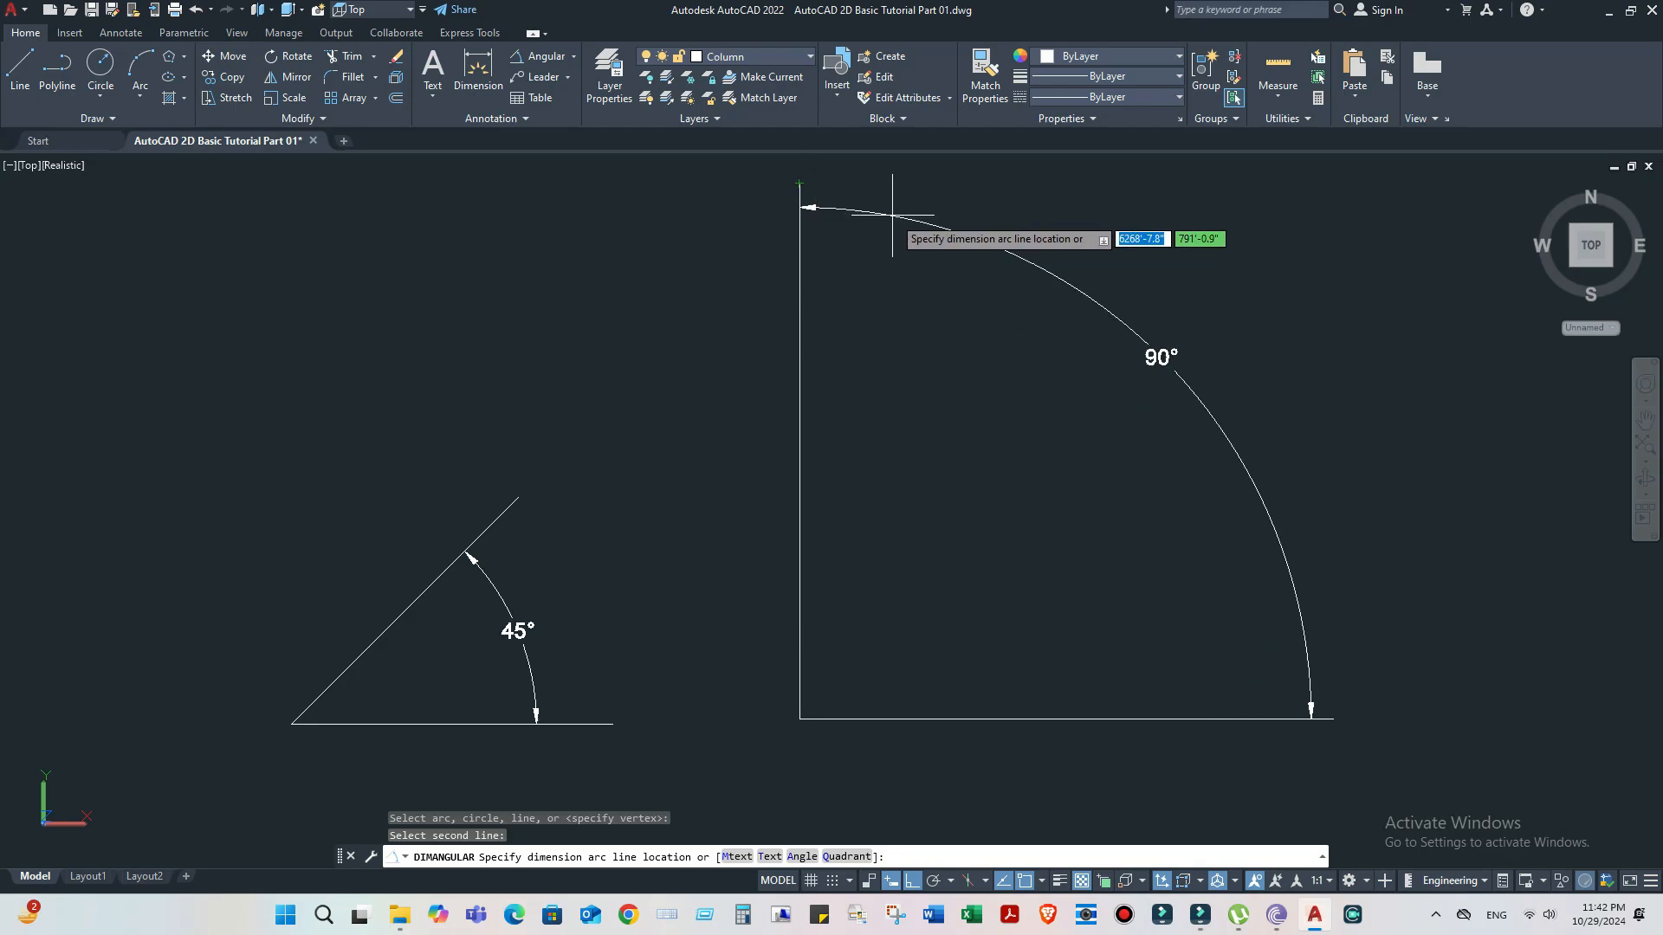
left_click(871, 533)
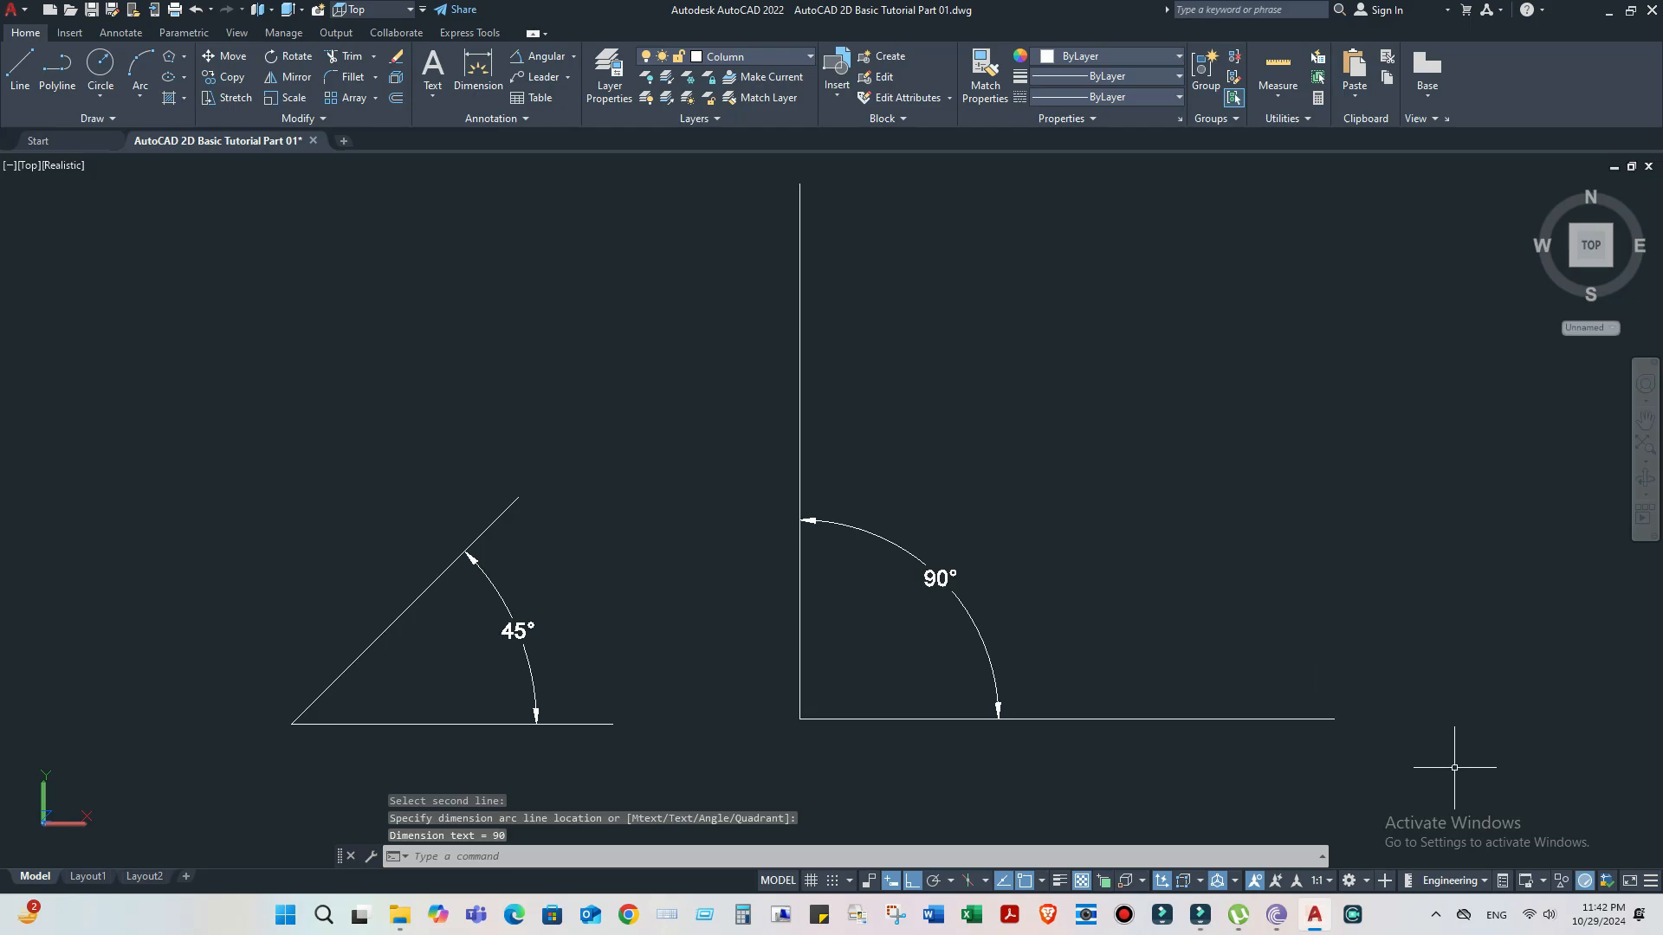
left_click(1645, 419)
left_click_drag(1450, 492, 1431, 535)
left_click(1353, 915)
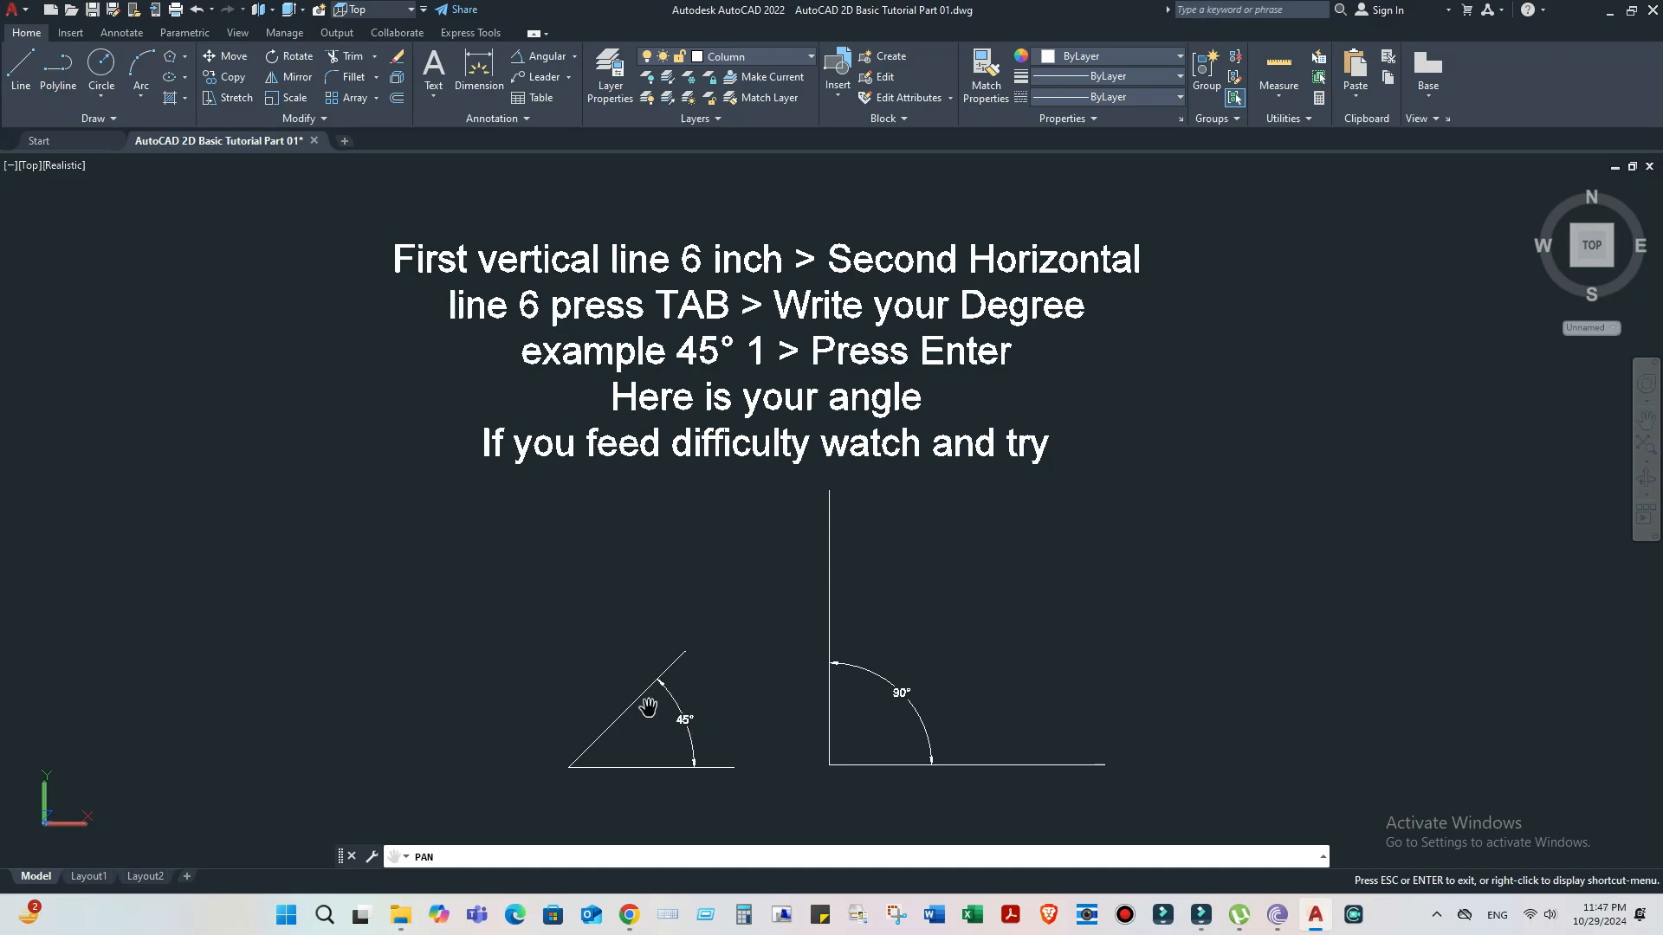
key("Escape")
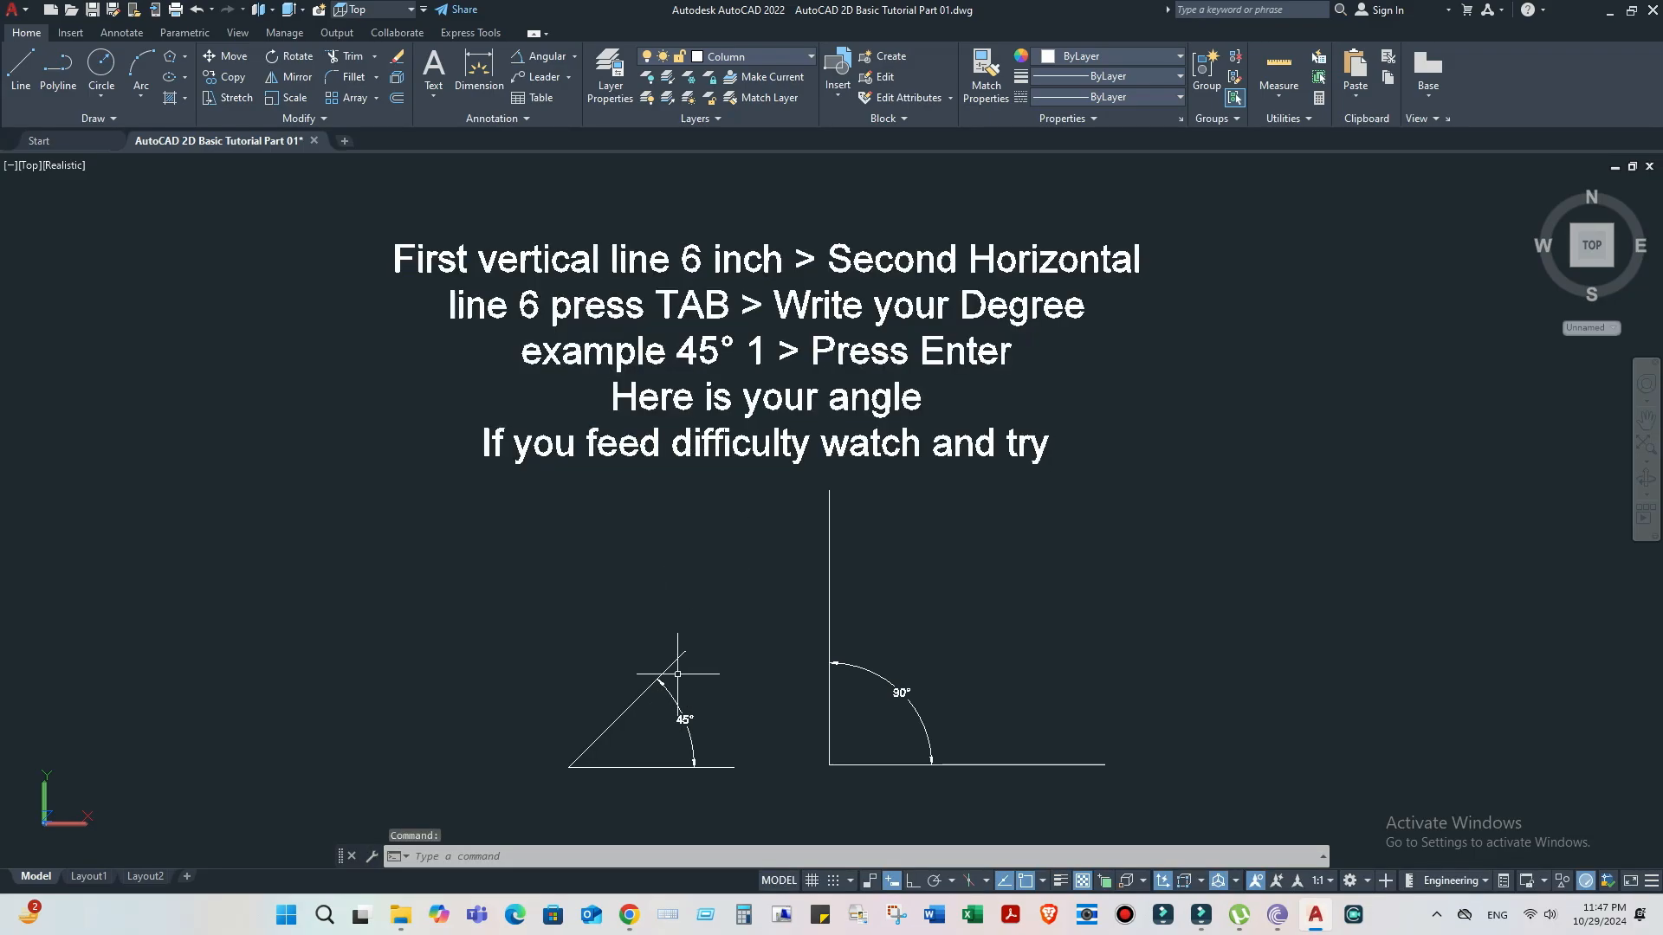
left_click(679, 706)
key("Escape")
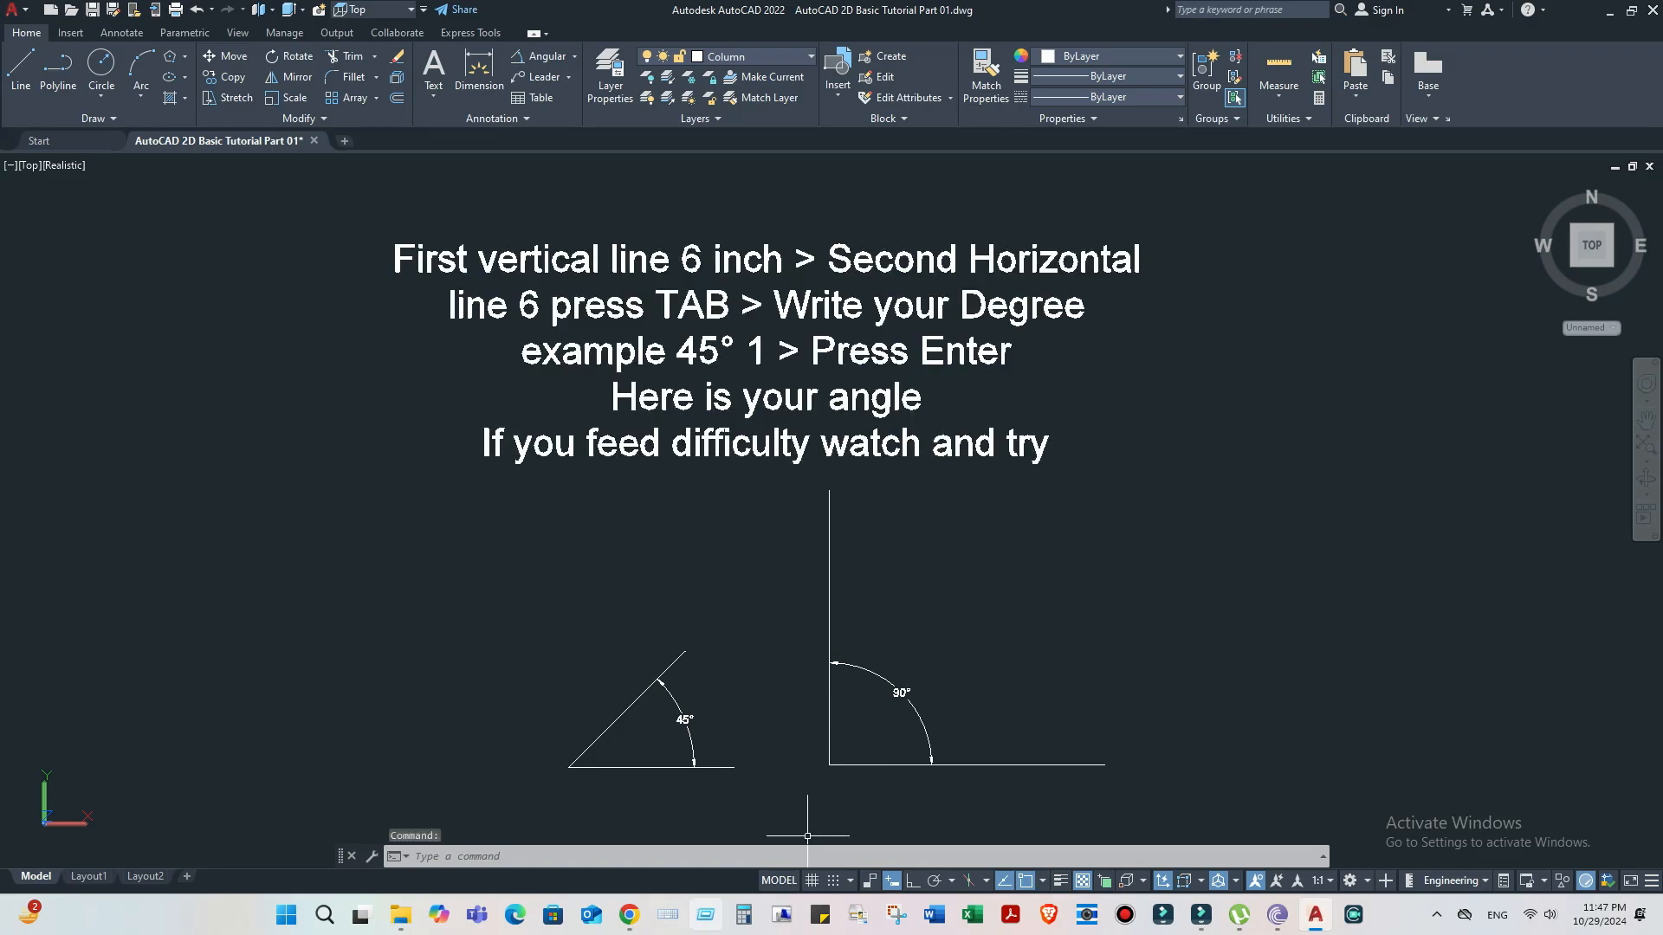